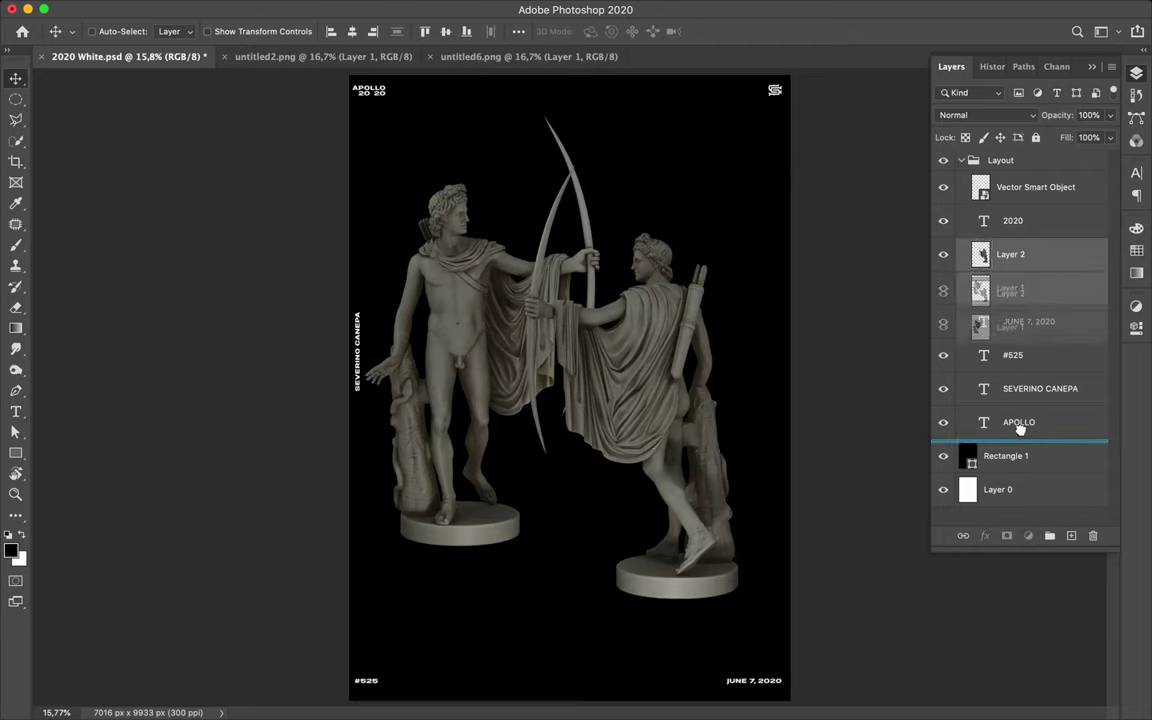
Step: Add a Levels adjustment above the statues, raising the black point and lowering the white point
click(1028, 535)
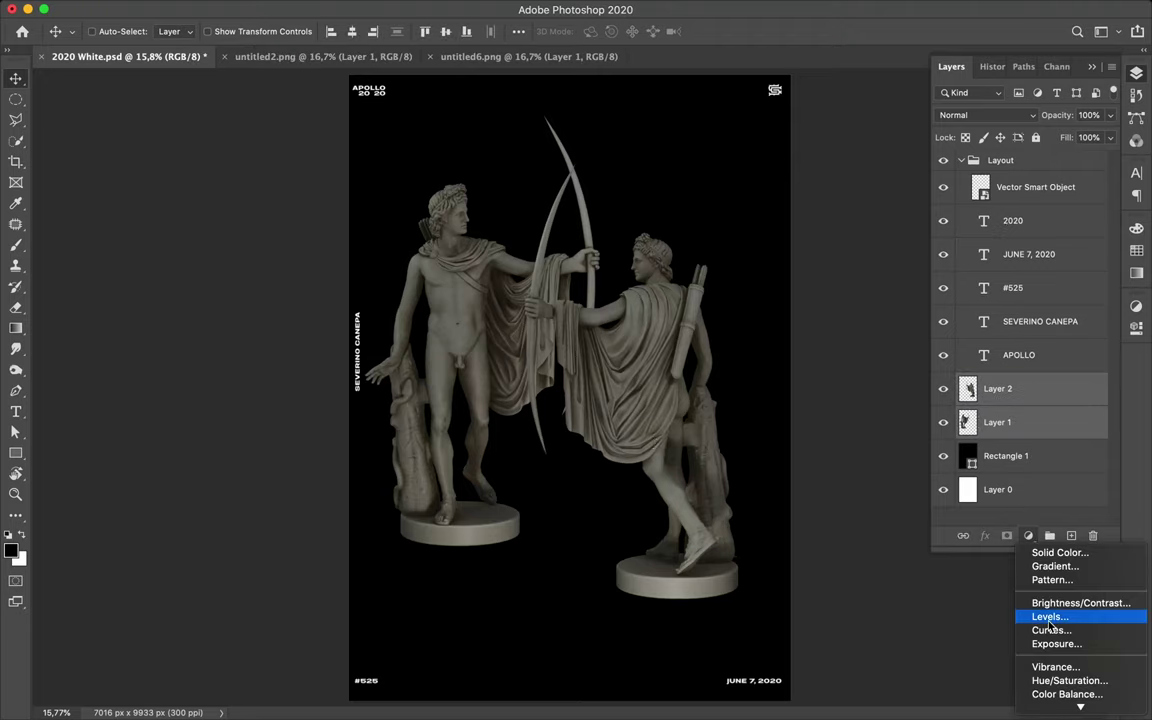
click(1049, 617)
mouse_move(925, 470)
mouse_down()
mouse_move(981, 470)
mouse_move(925, 470)
mouse_up()
drag(1098, 470, 1024, 470)
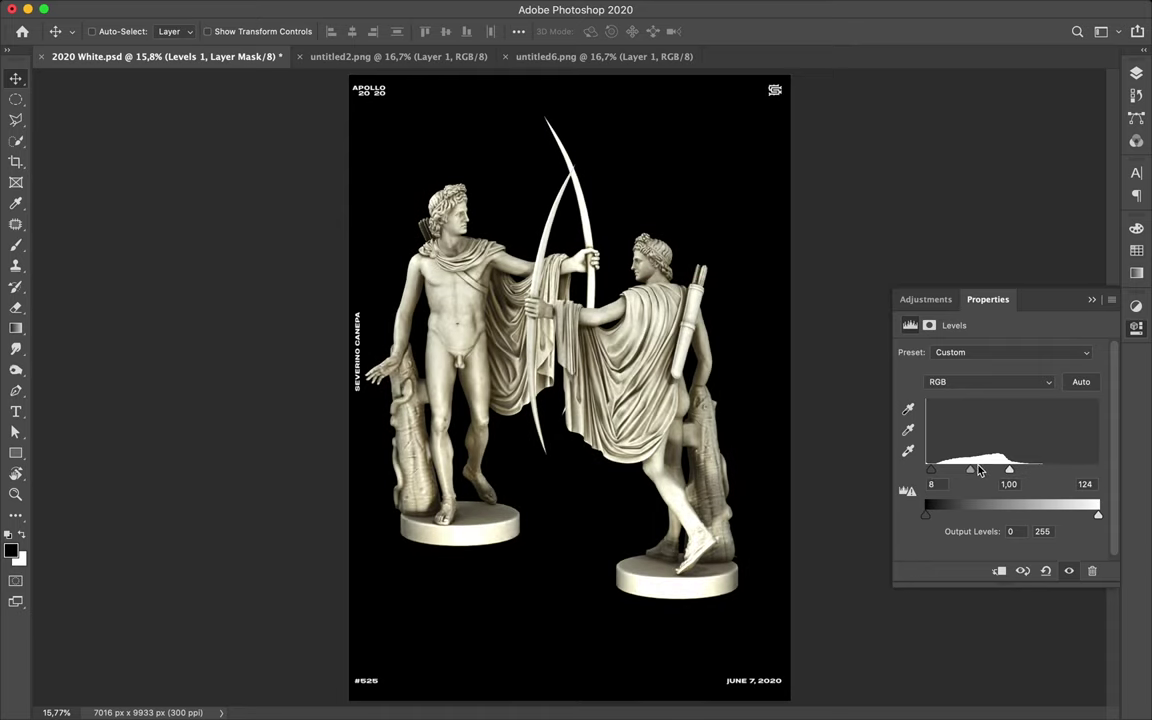
click(1136, 74)
Step: Add a Hue/Saturation adjustment with Hue +180 for a cool blue-grey tone
click(1029, 536)
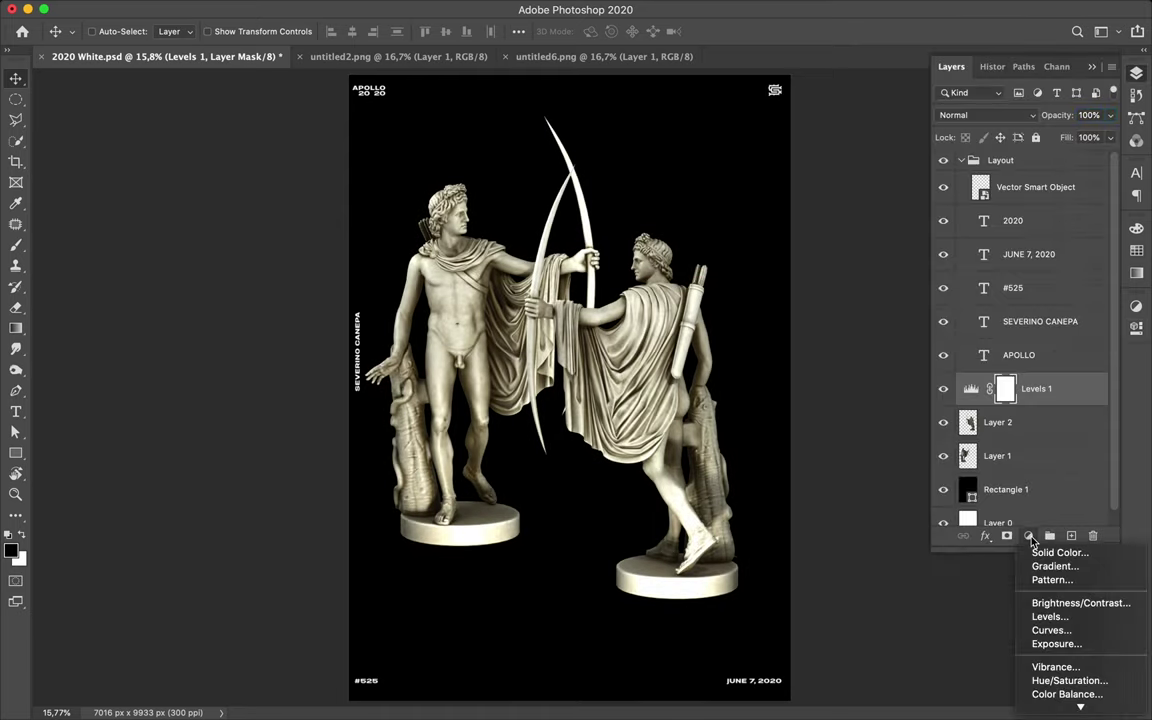
click(1055, 588)
drag(999, 409, 943, 409)
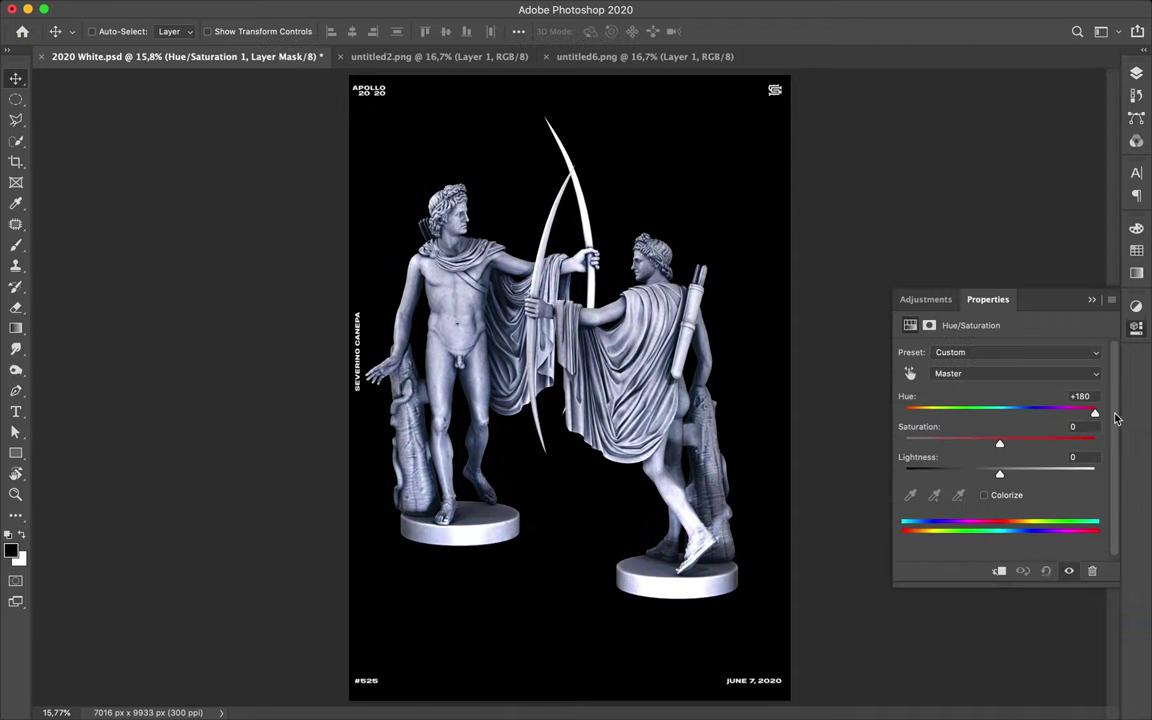
click(1075, 426)
click(1136, 74)
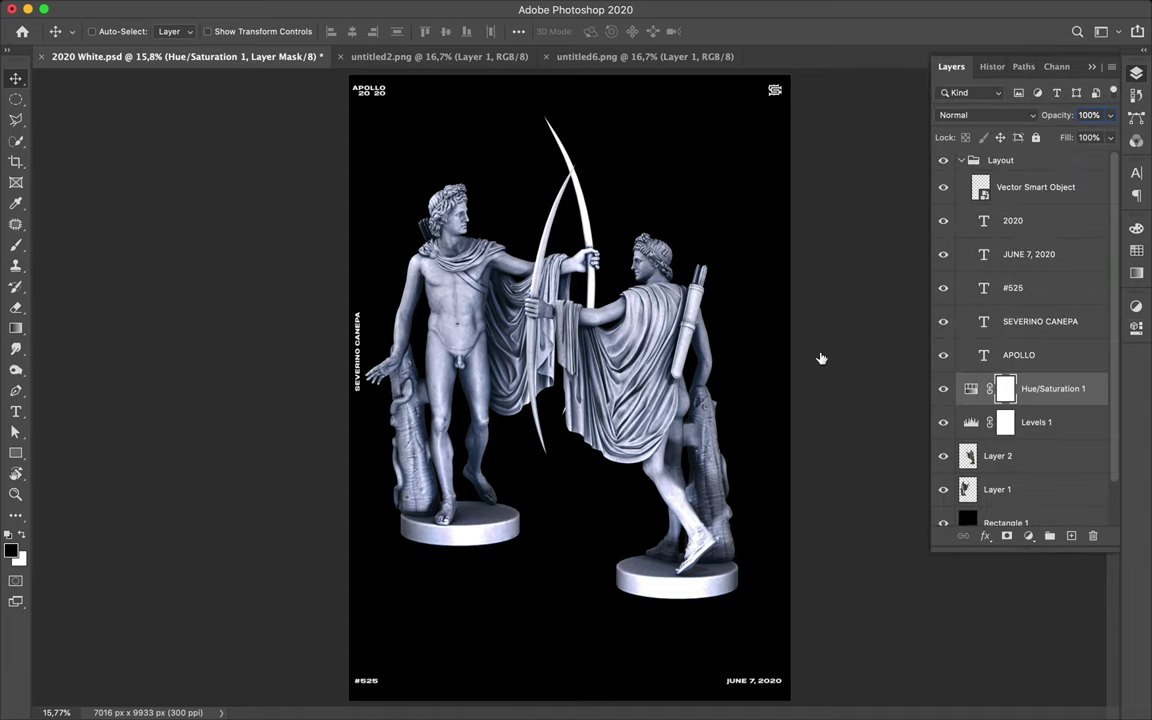
Step: Select Layer 2 and hide the second statue
drag(676, 360, 664, 388)
click(943, 456)
drag(450, 350, 515, 393)
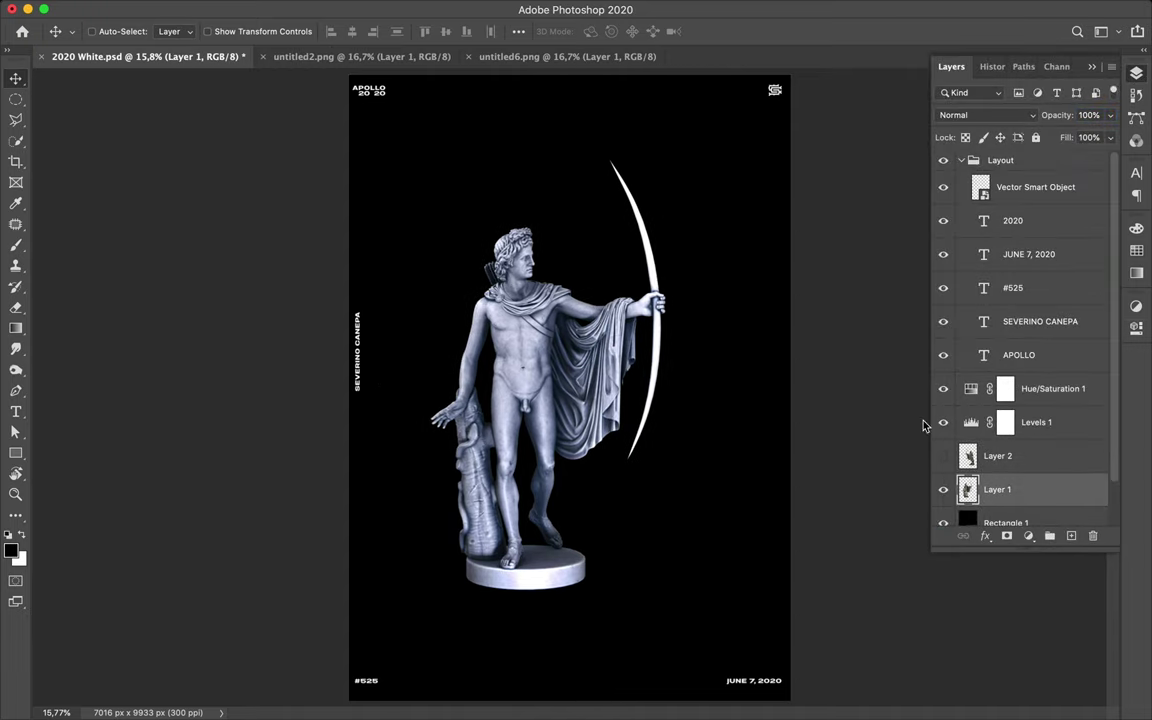
Step: Scale both statue layers to 120% and shift them up and left
shift+click(997, 489)
key(ctrl+t)
click(305, 31)
text(120)
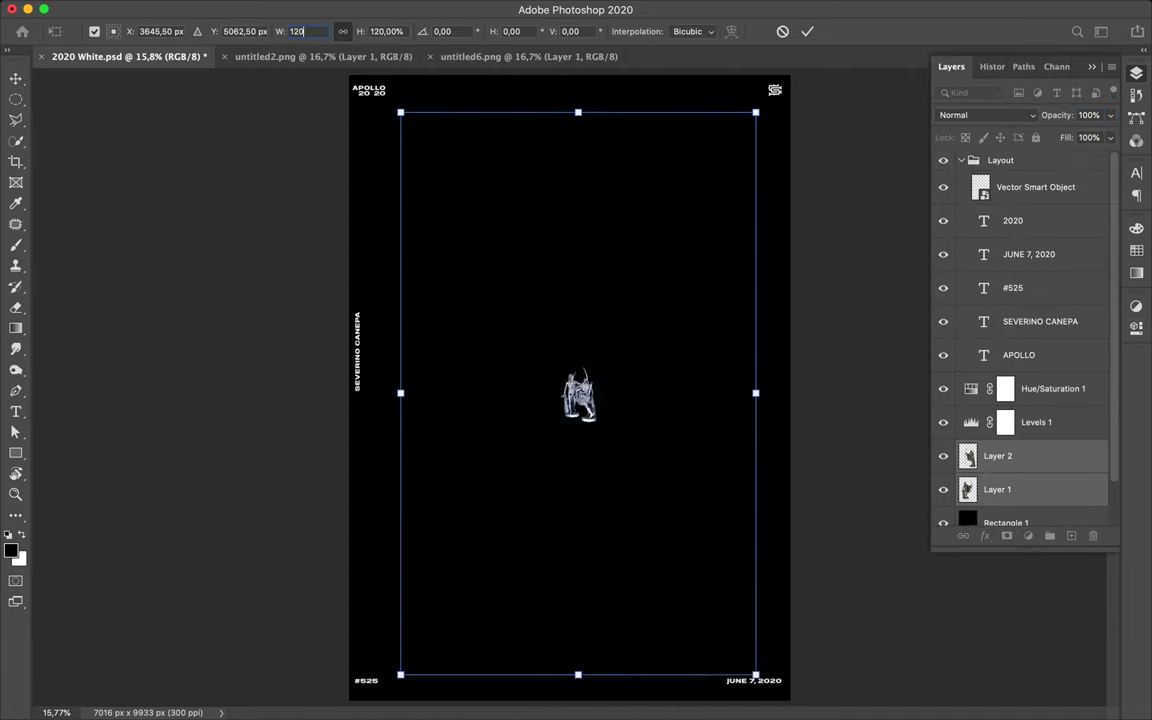
drag(620, 317, 597, 299)
key(Return)
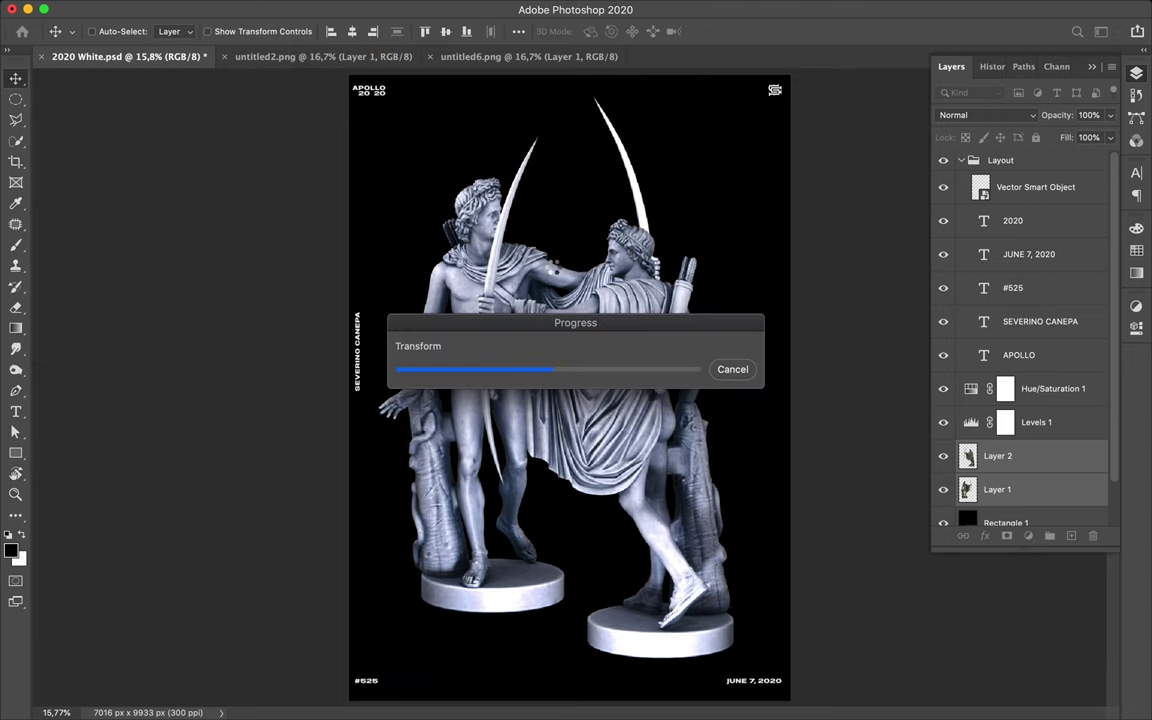
Step: Hide Layer 2 and reposition the remaining Apollo statue on Layer 1
click(943, 456)
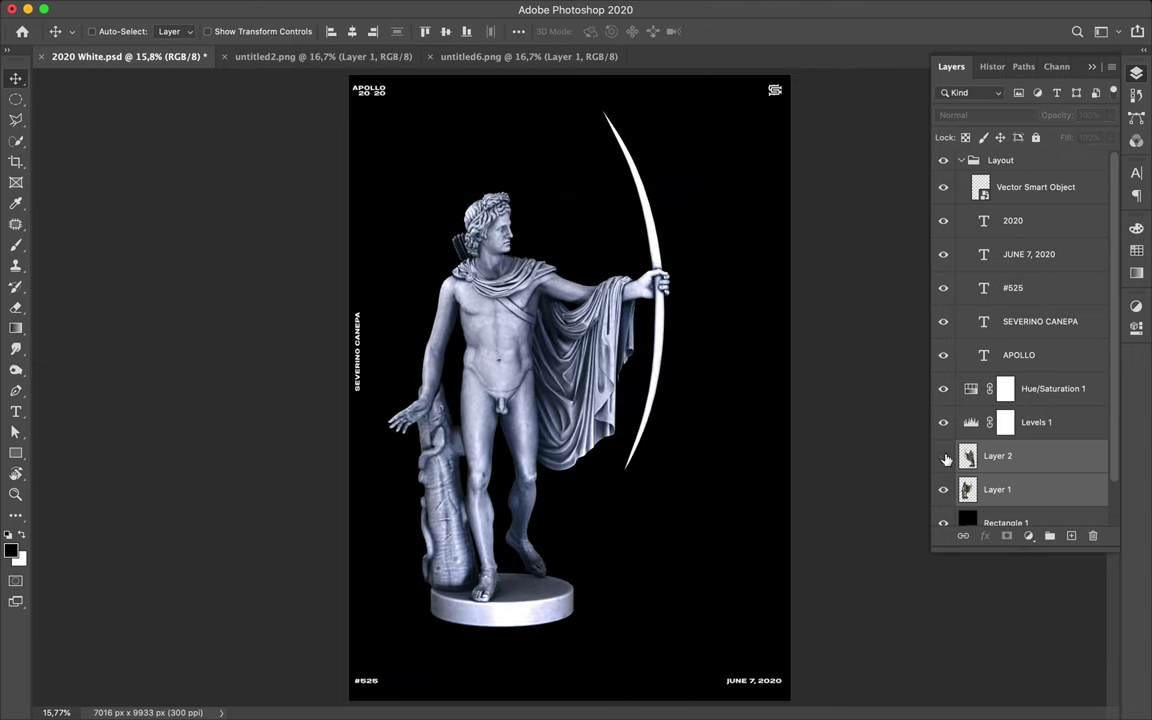
drag(483, 320, 605, 344)
scroll(560, 450, down, 3)
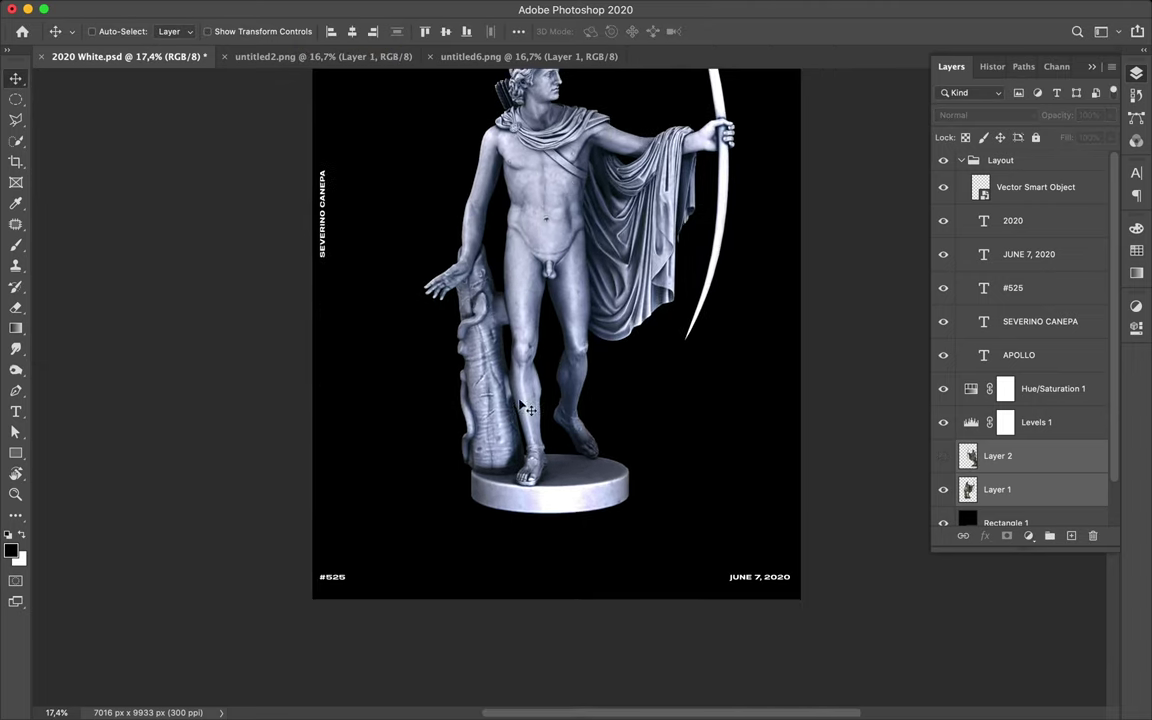
drag(448, 468, 448, 441)
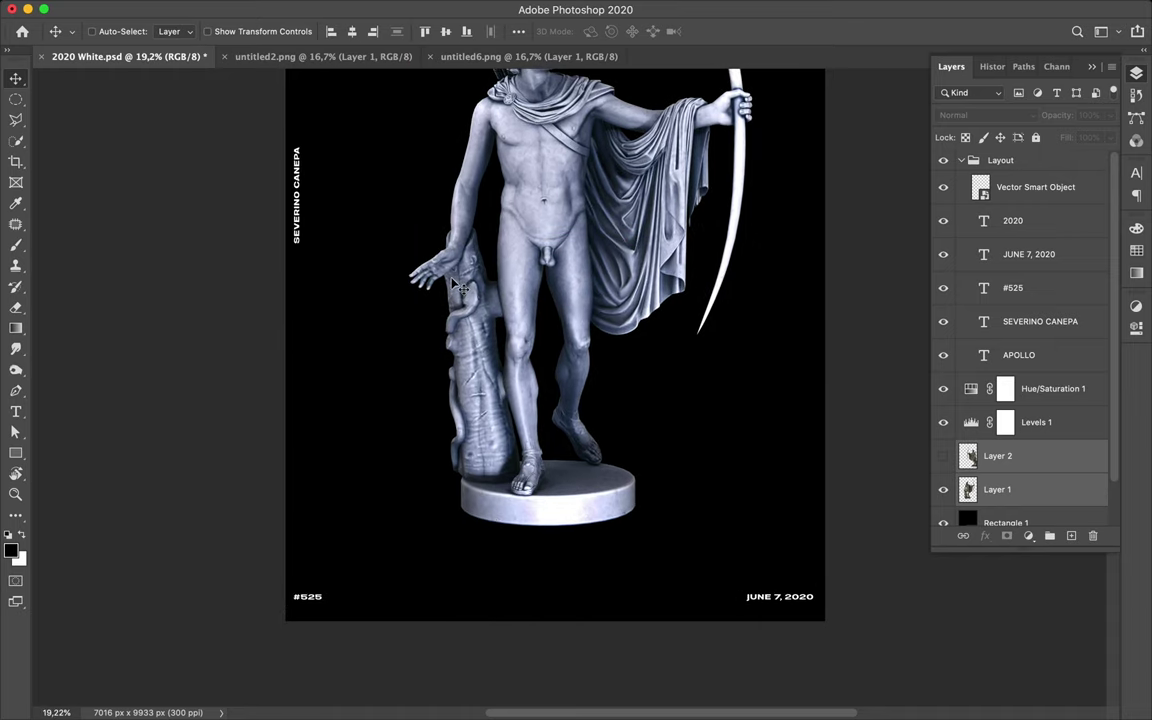
scroll(460, 287, up, 2)
scroll(460, 287, up, 5)
scroll(440, 275, down, 3)
click(415, 270)
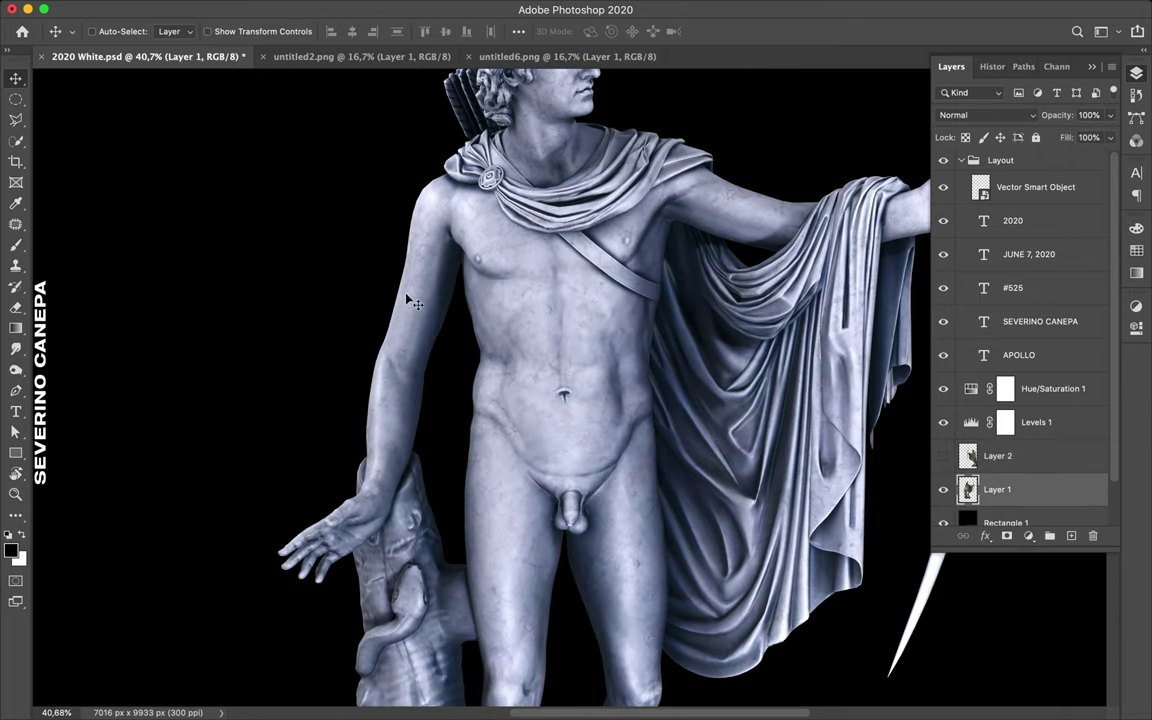
Step: Trace the upper arm with the Pen tool and copy it to Layer 3, shifted left
key(p)
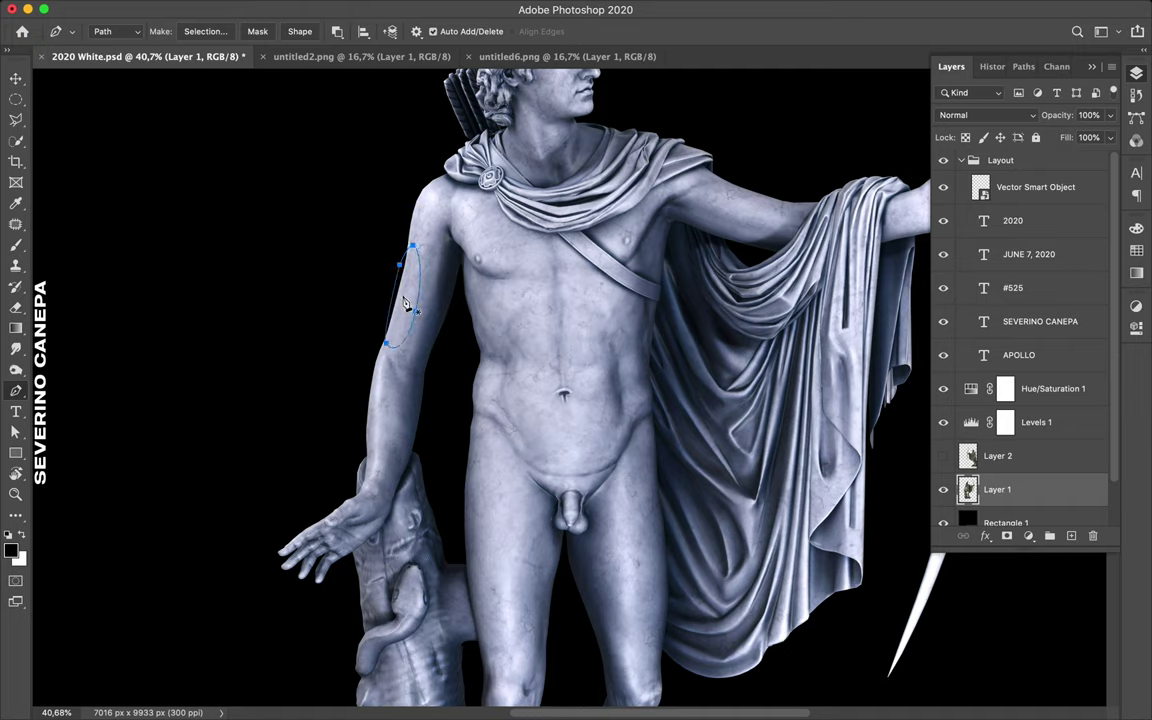
right_click(405, 303)
click(470, 350)
click(652, 289)
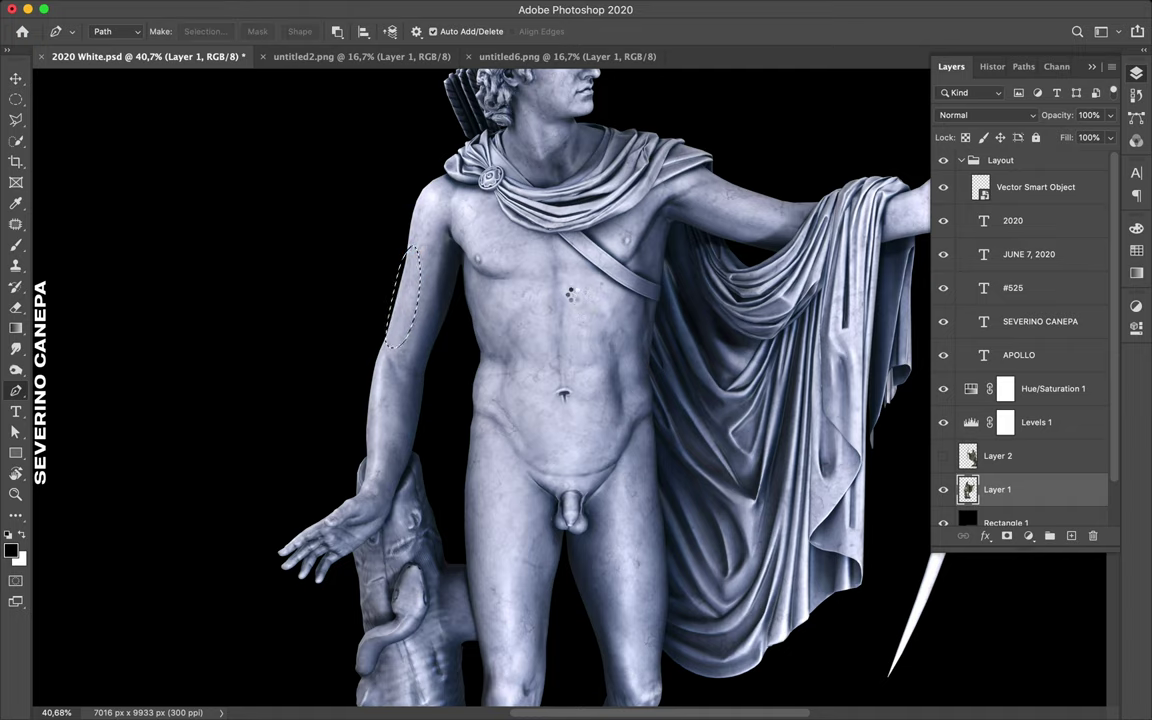
key(ctrl+j)
key(v)
drag(413, 296, 396, 295)
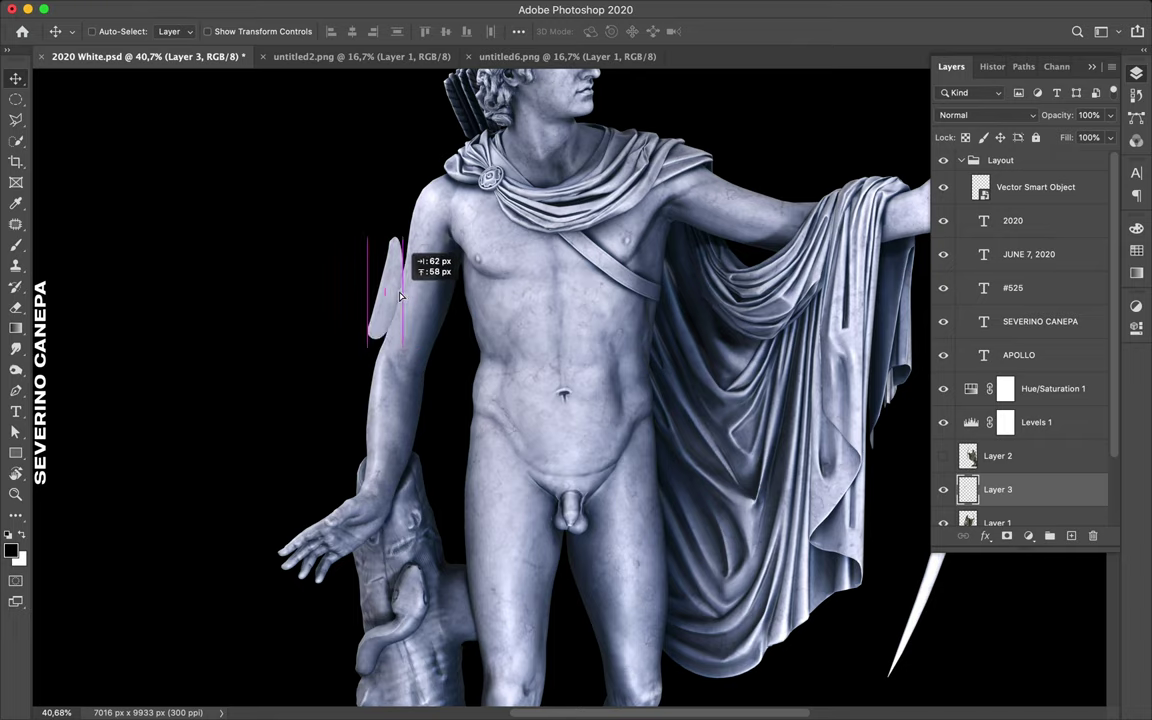
Step: Add an empty Layer 4 beneath the arm piece, ready for sampled colour
key(ctrl+shift+alt+n)
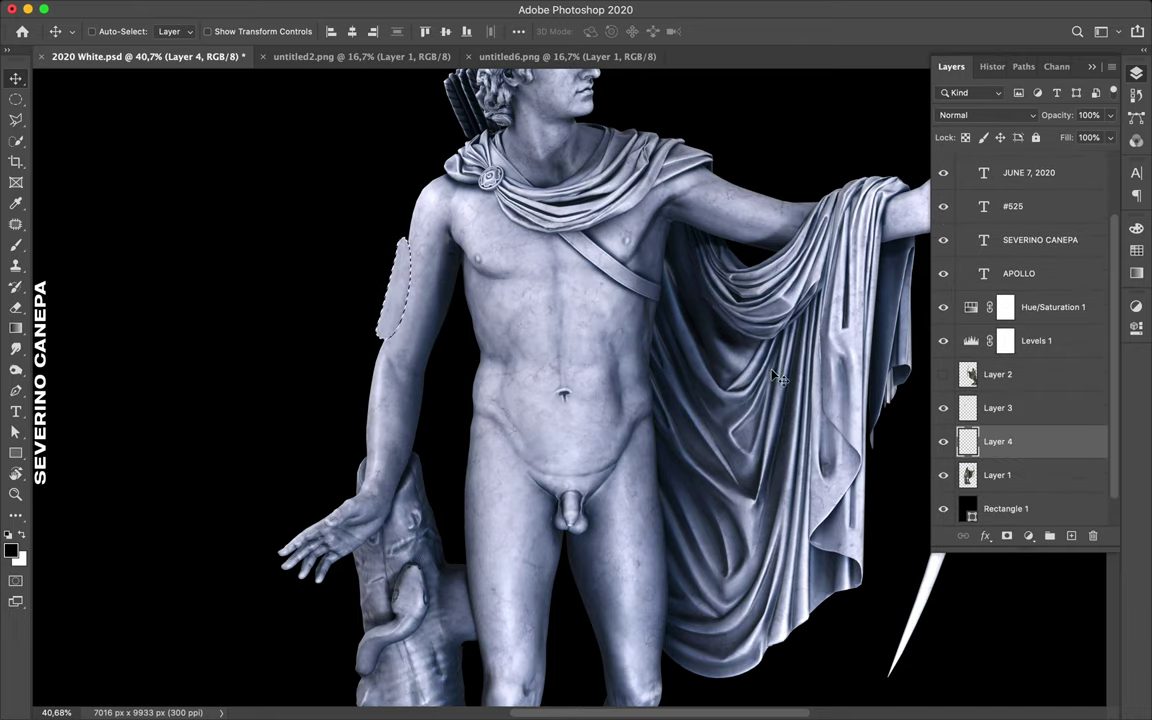
scroll(447, 338, left, 3)
key(i)
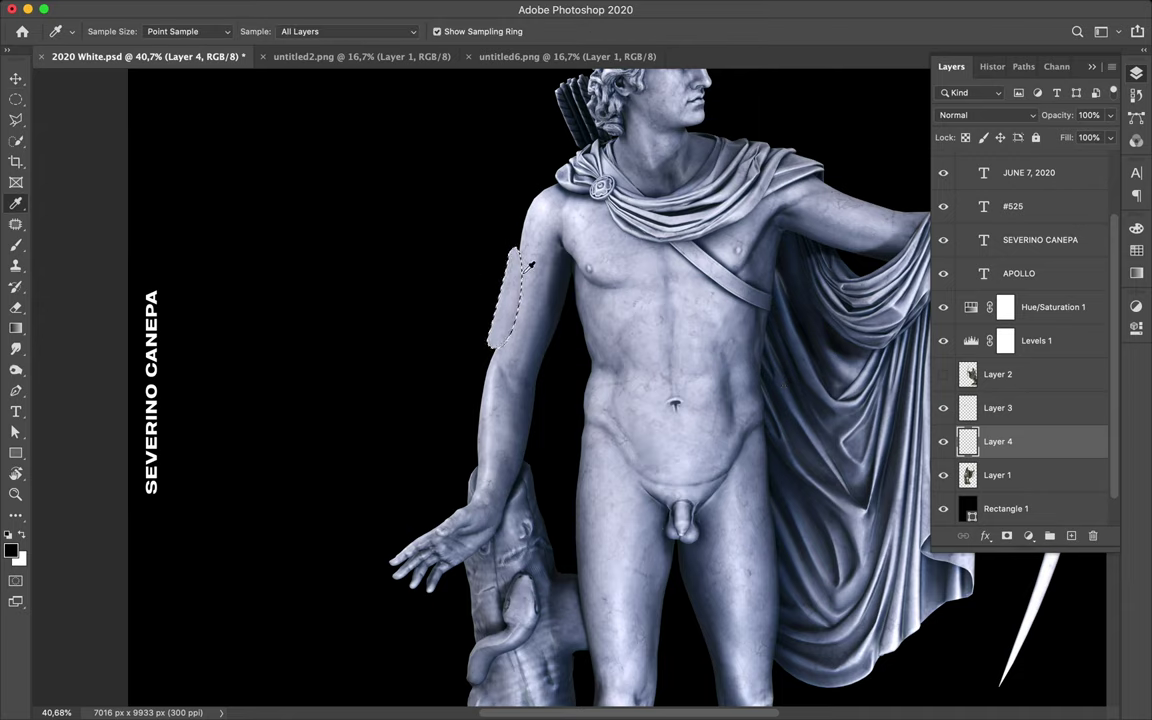
Step: Apply a 45,8 px Gaussian Blur to the arm piece, then hide the blurred glow
key(b)
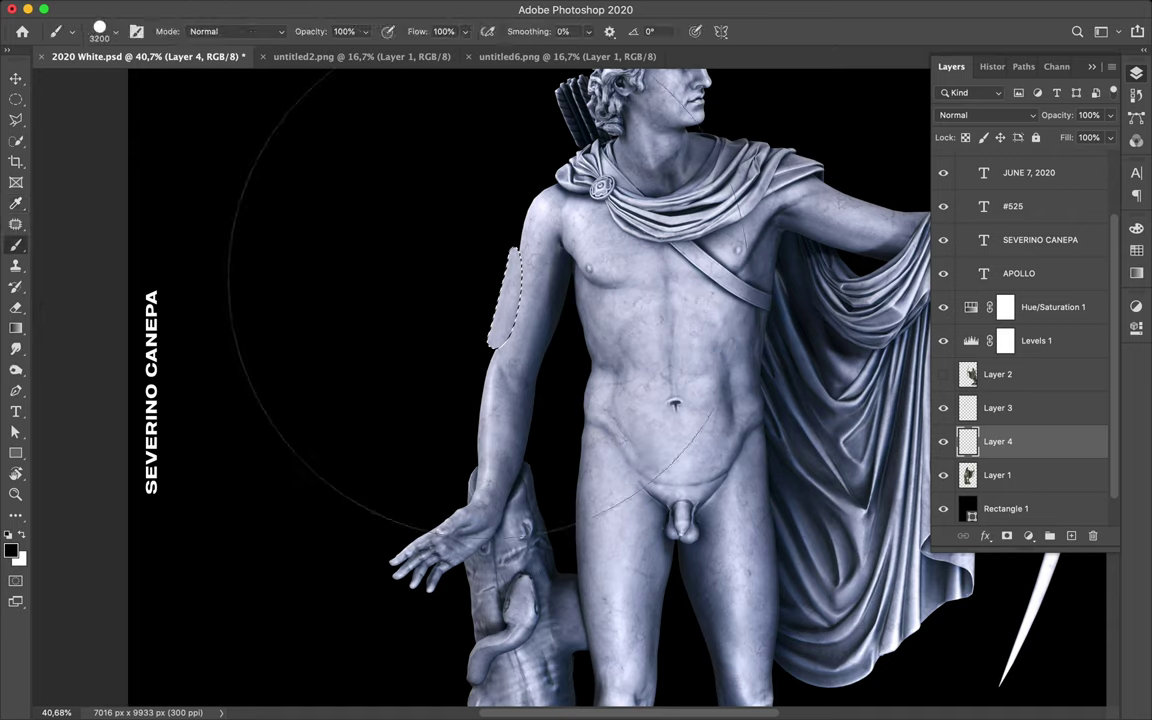
click(1045, 408)
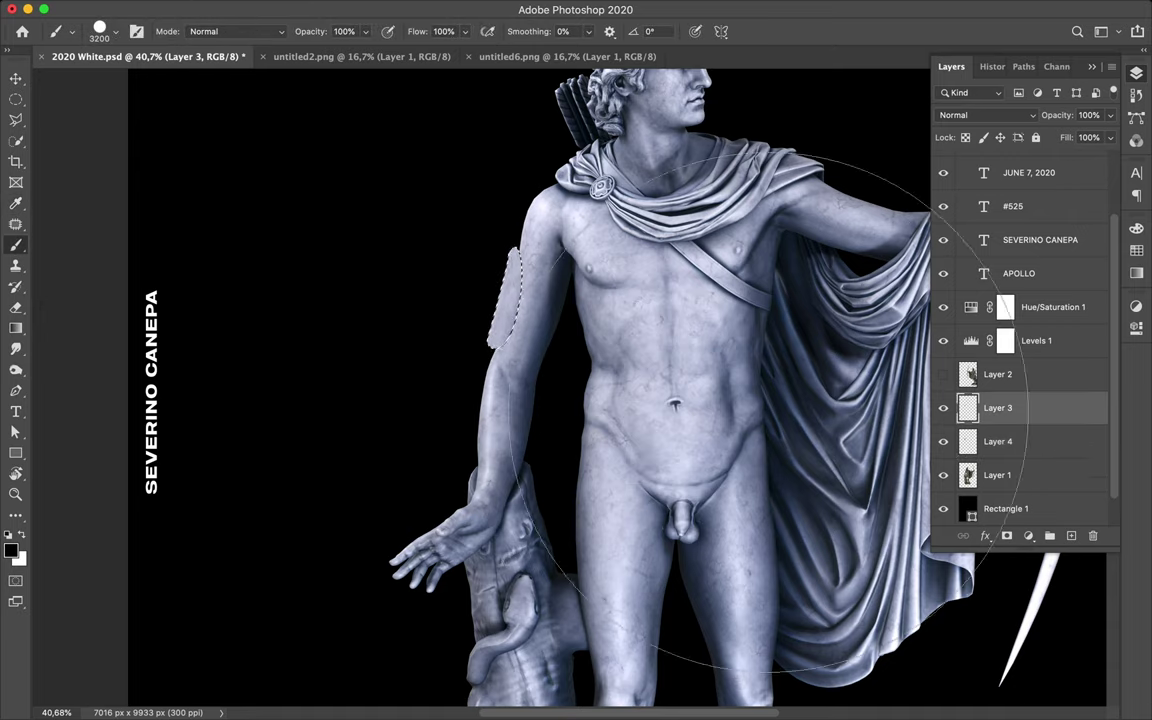
key(v)
click(374, 8)
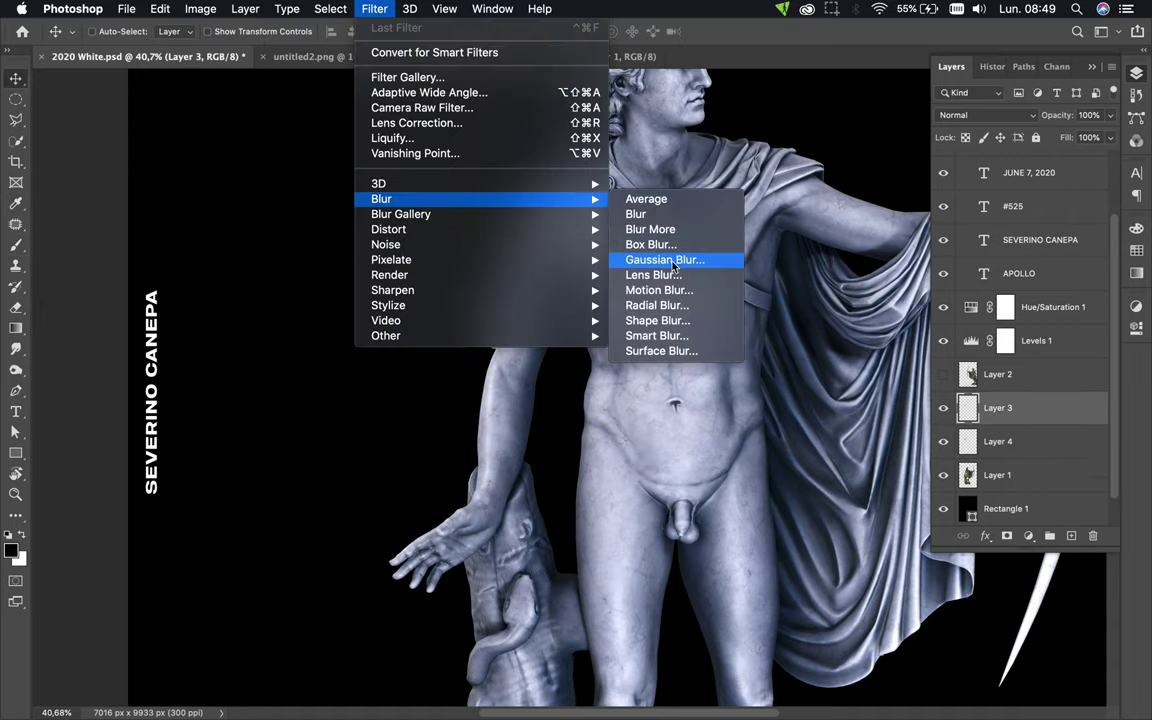
click(662, 259)
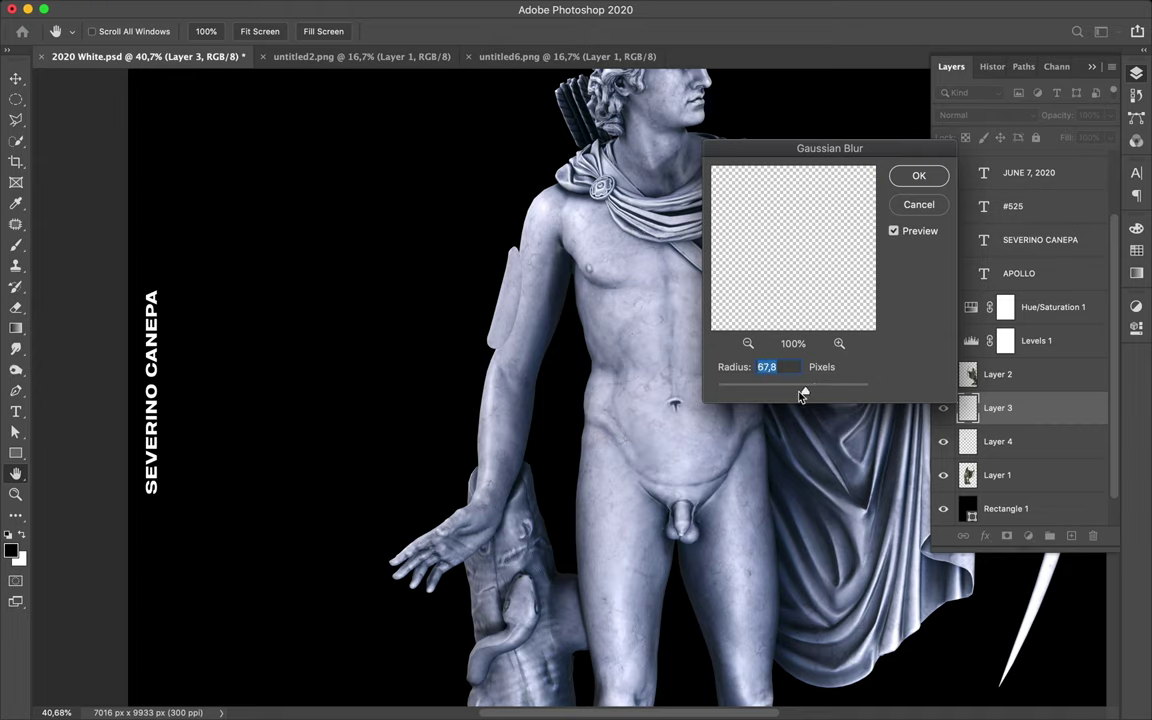
key(shift+Down)
key(shift+Down)
key(shift+Down)
click(904, 175)
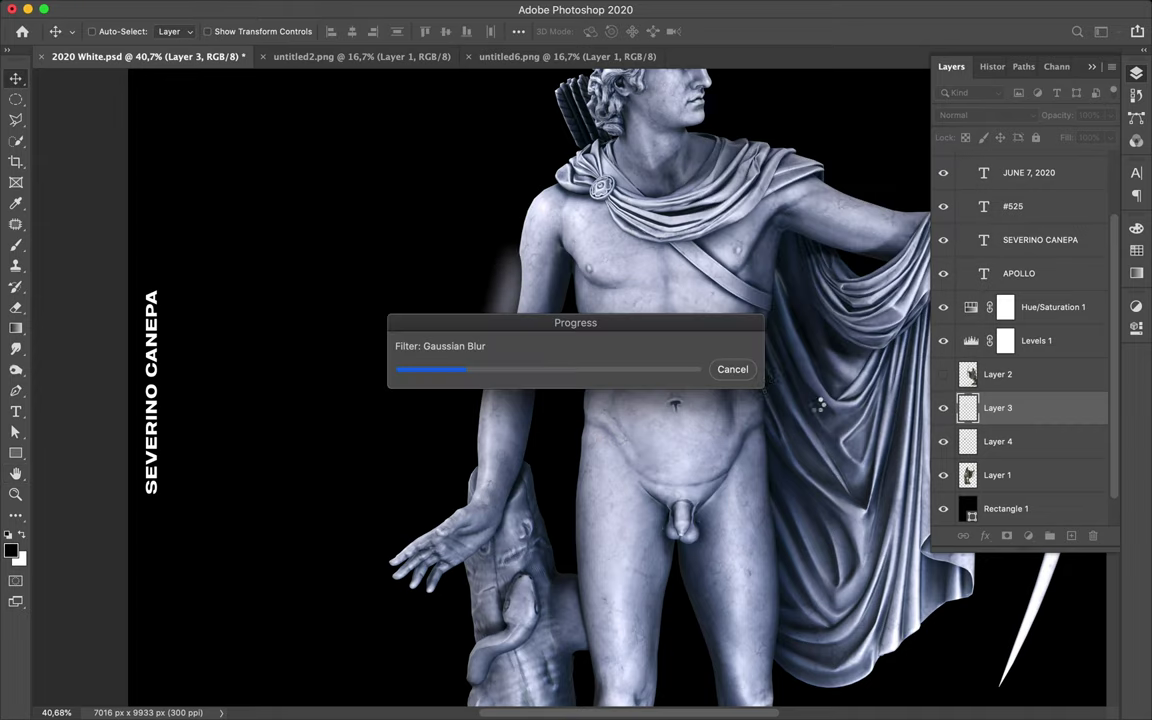
click(943, 408)
Step: Blur and reposition the layer beneath the arm, undo a merge, and sample arm colour
click(1010, 440)
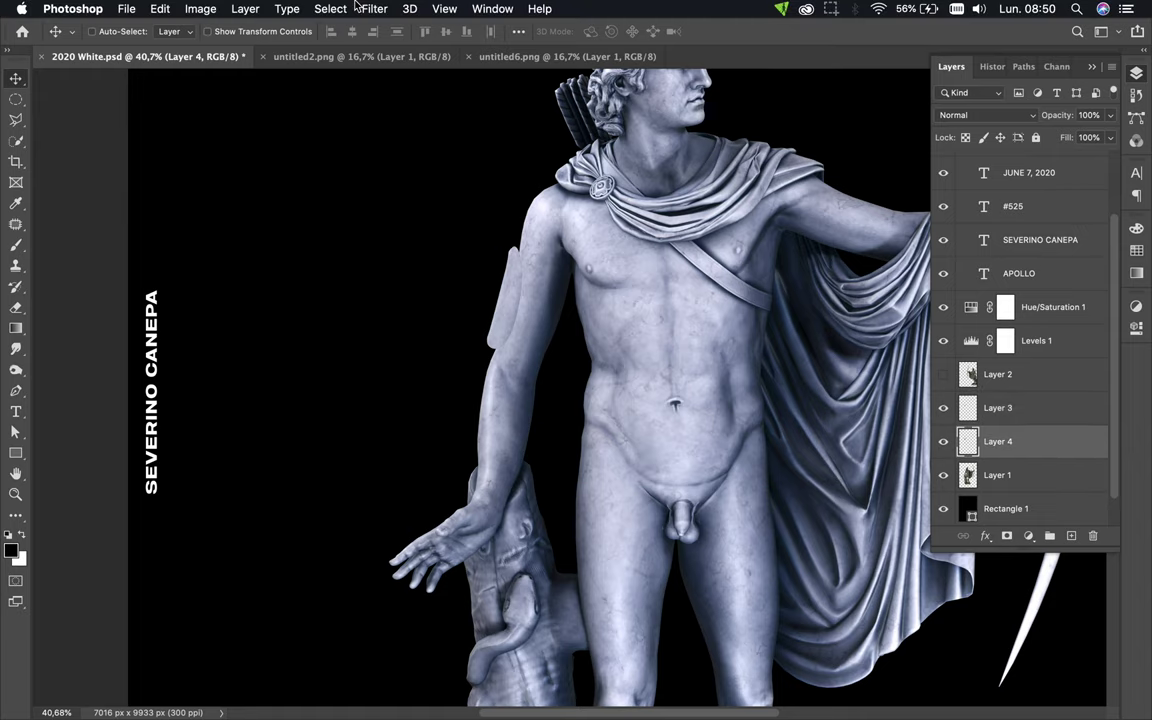
click(374, 9)
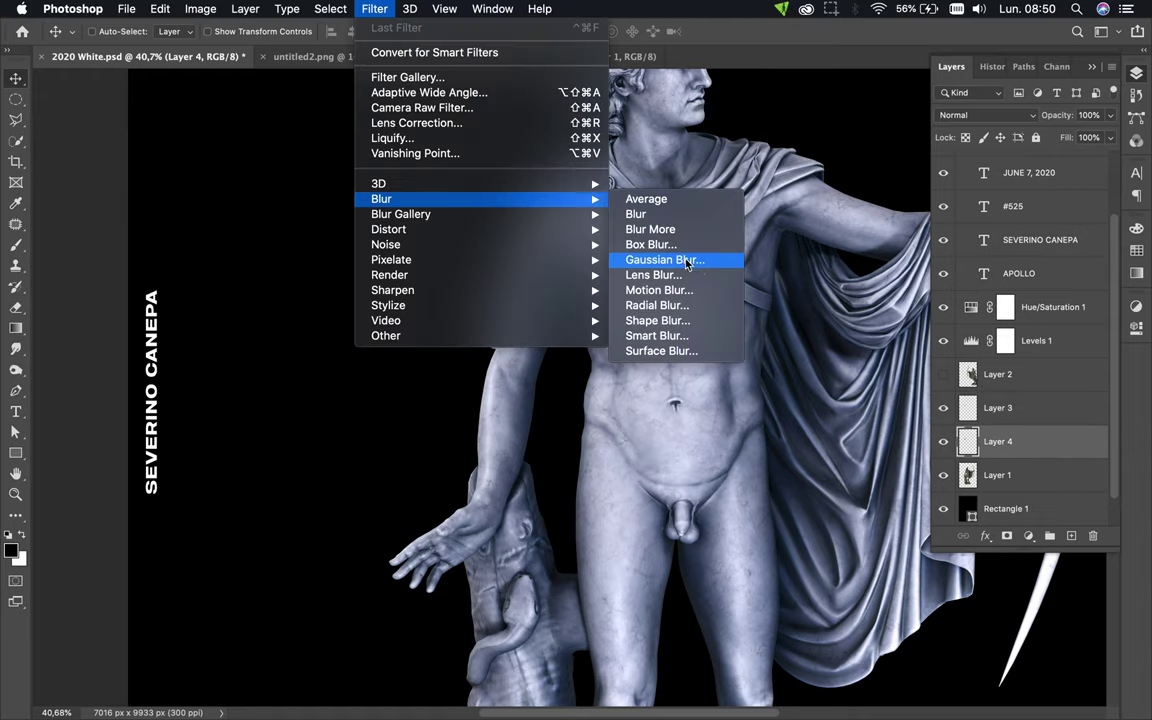
click(687, 263)
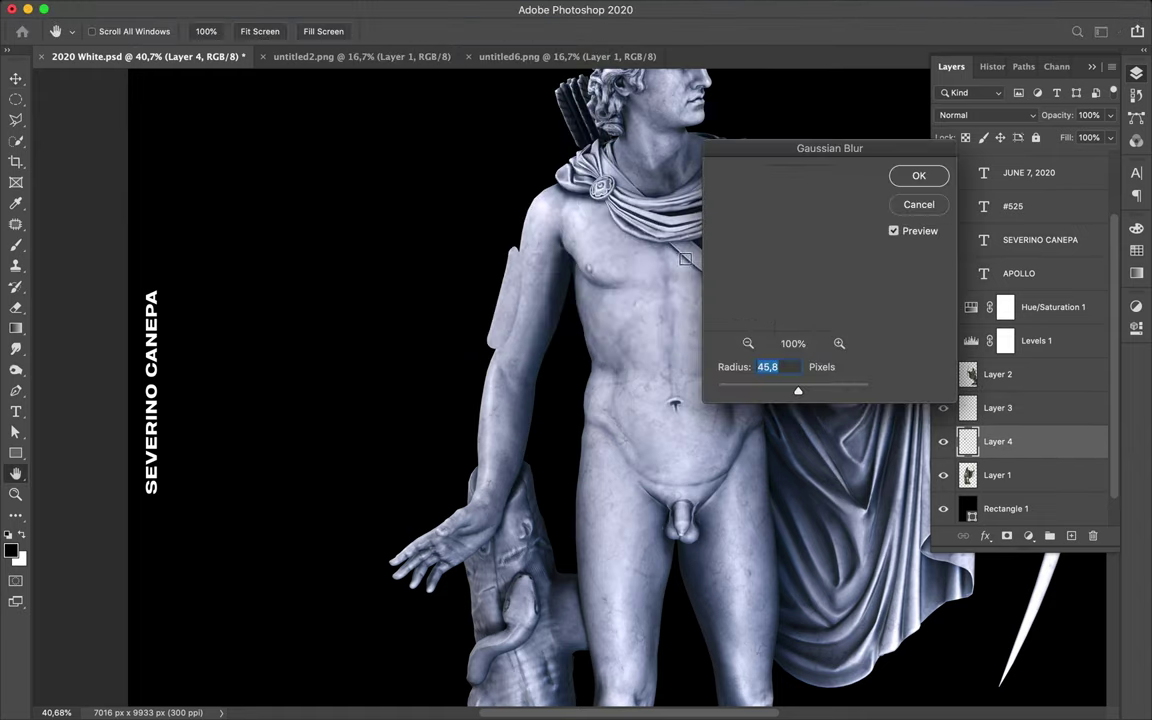
click(926, 177)
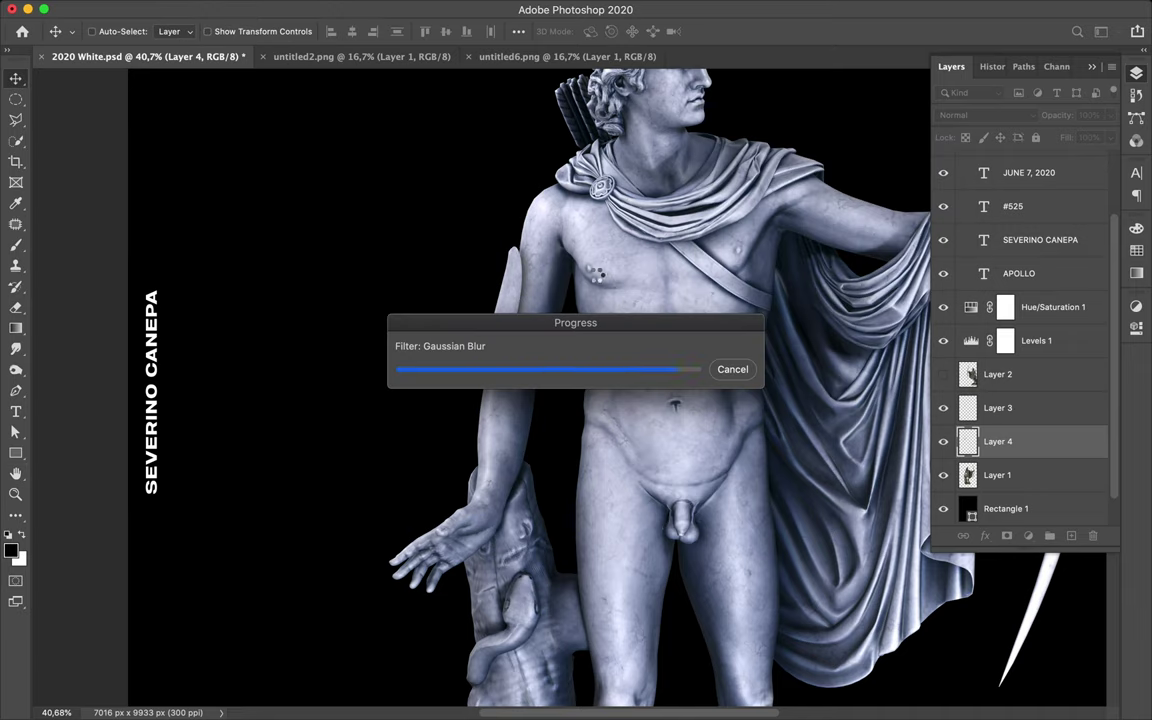
drag(472, 281, 505, 290)
key(ctrl+e)
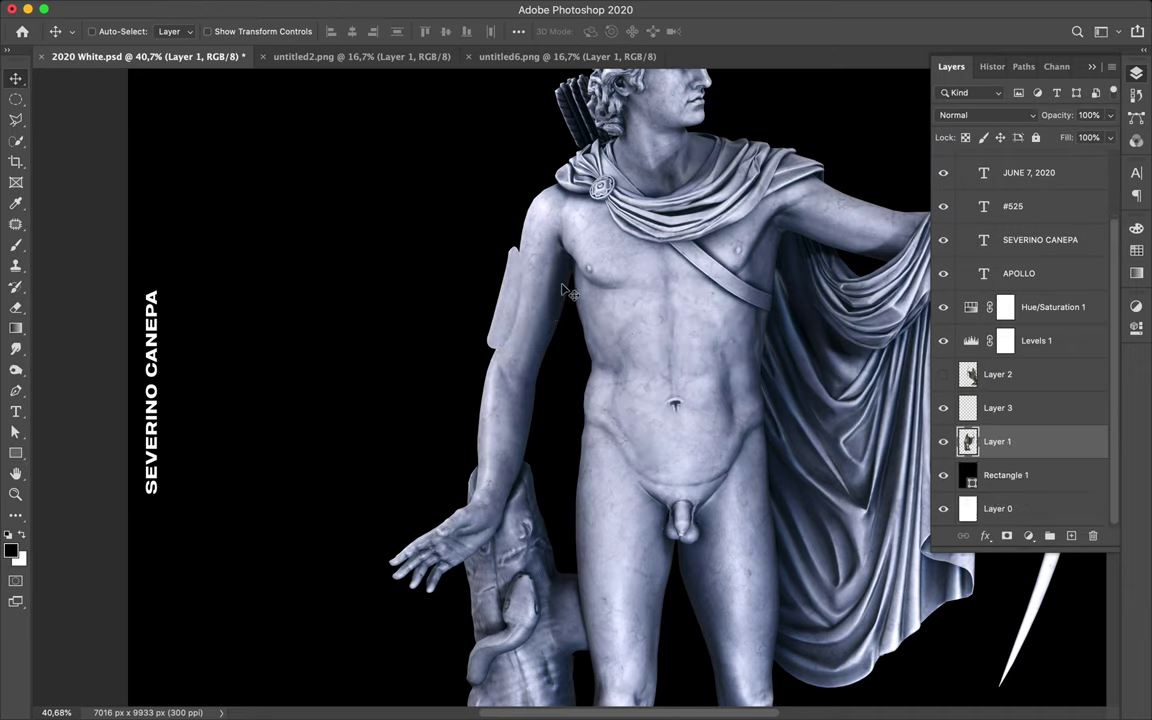
key(i)
key(ctrl+z)
click(512, 262)
Step: Deselect, blur the oval on Layer 4, and undo an accidental dark brush disc
key(m)
key(ctrl+d)
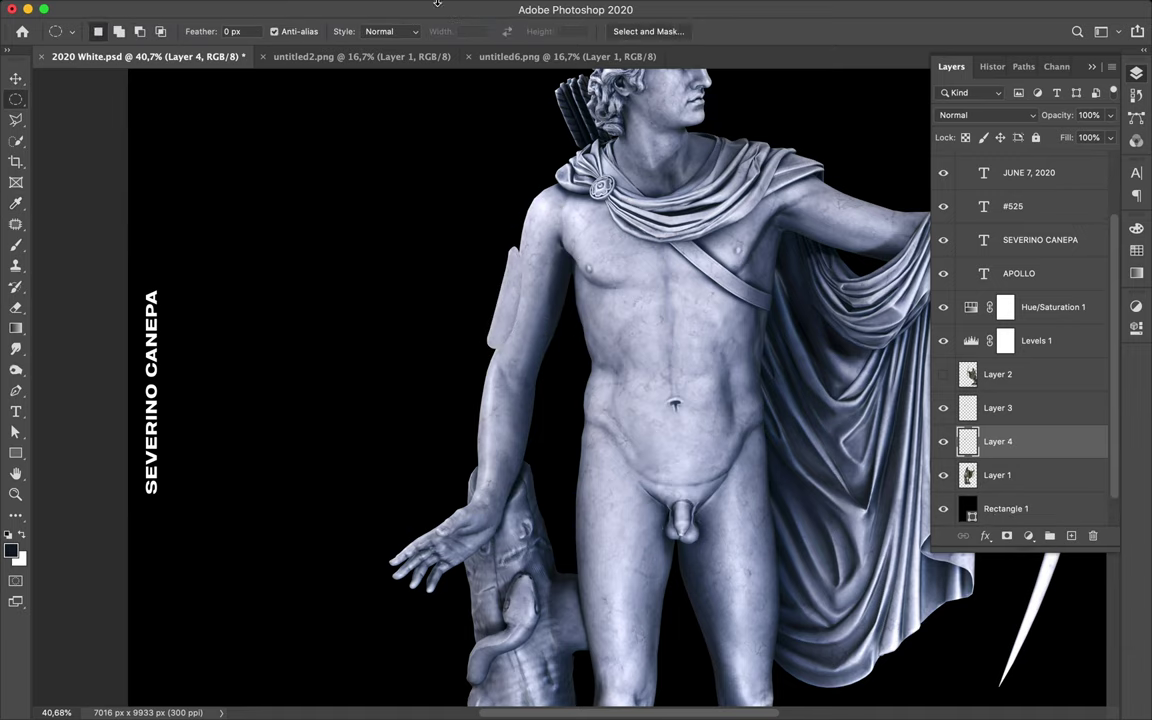
click(373, 12)
click(672, 280)
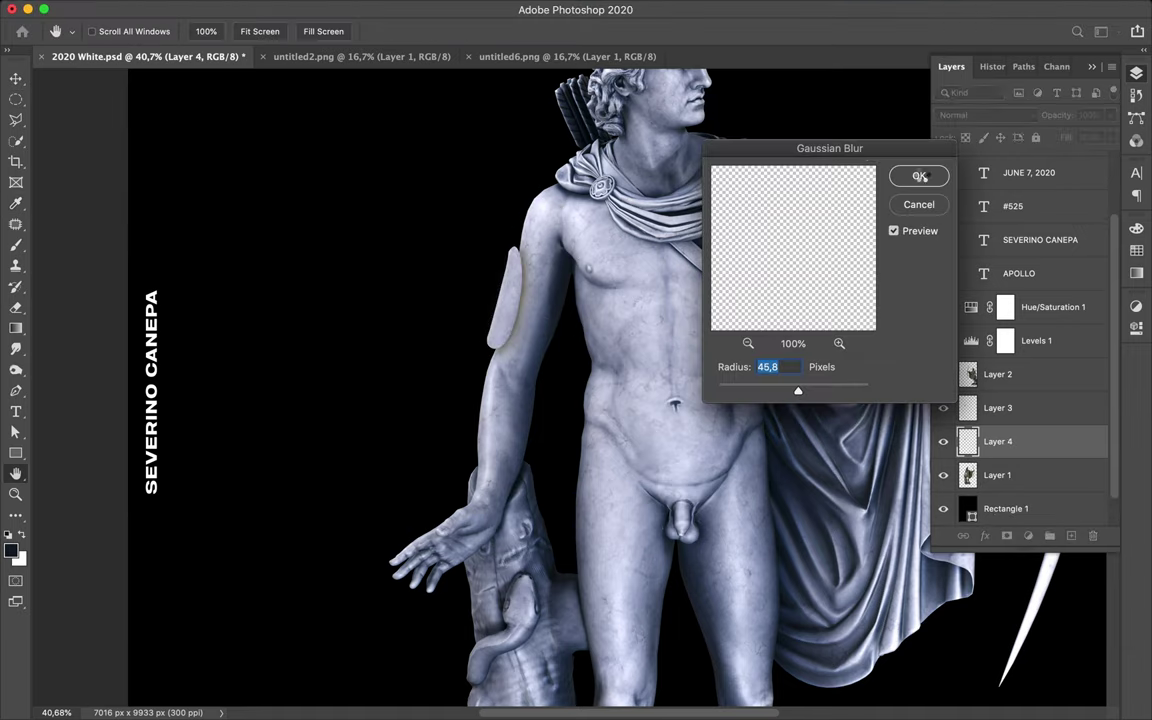
click(919, 176)
key(v)
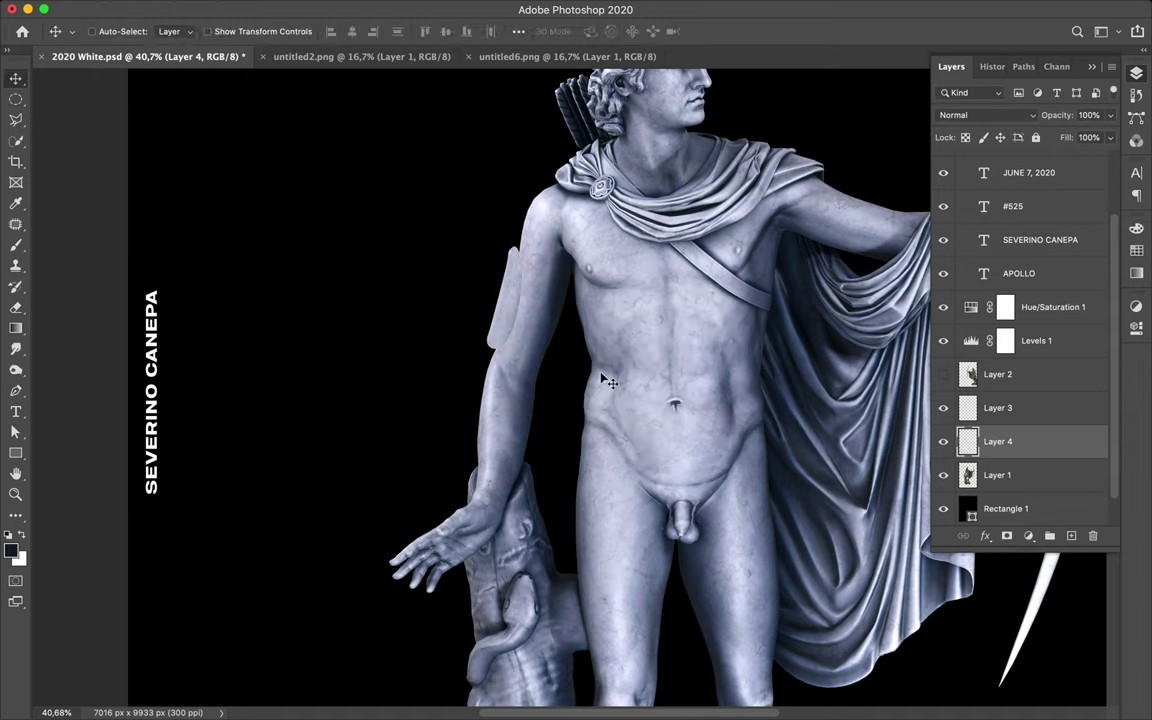
key(b)
click(602, 372)
key(ctrl+z)
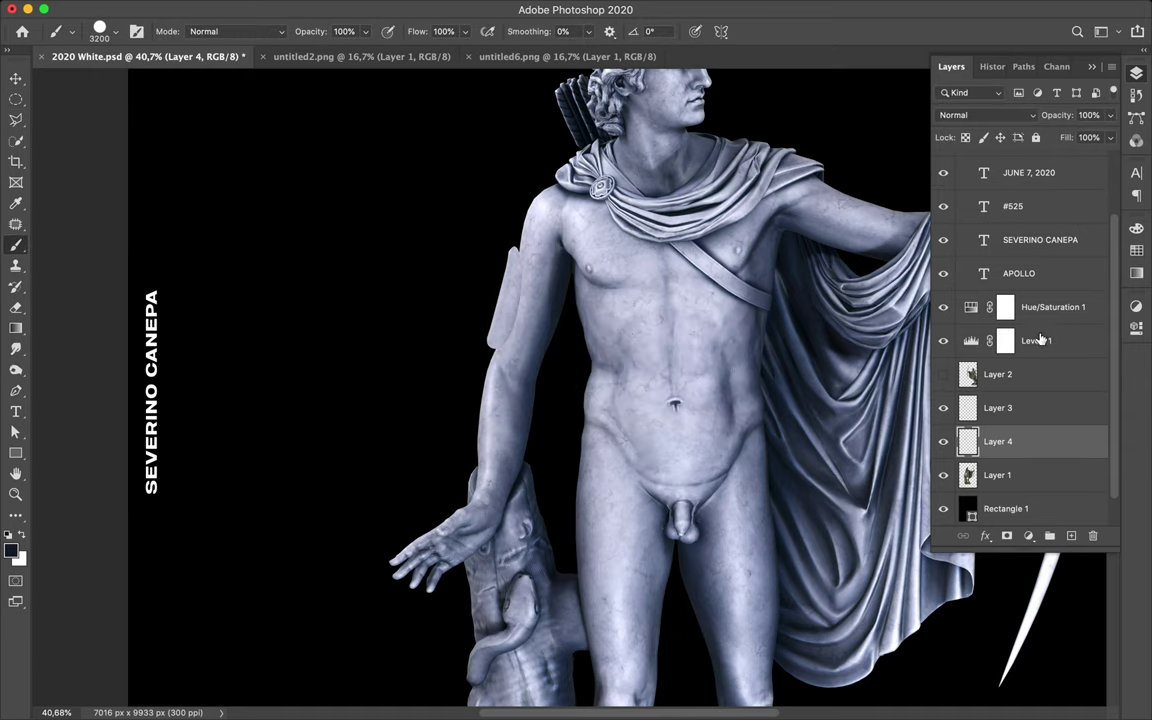
Step: Duplicate Hue/Saturation 1 and Levels 1 above Layer 1 and merge them into the statue
click(1040, 307)
shift+click(1040, 341)
drag(1040, 341, 1022, 458)
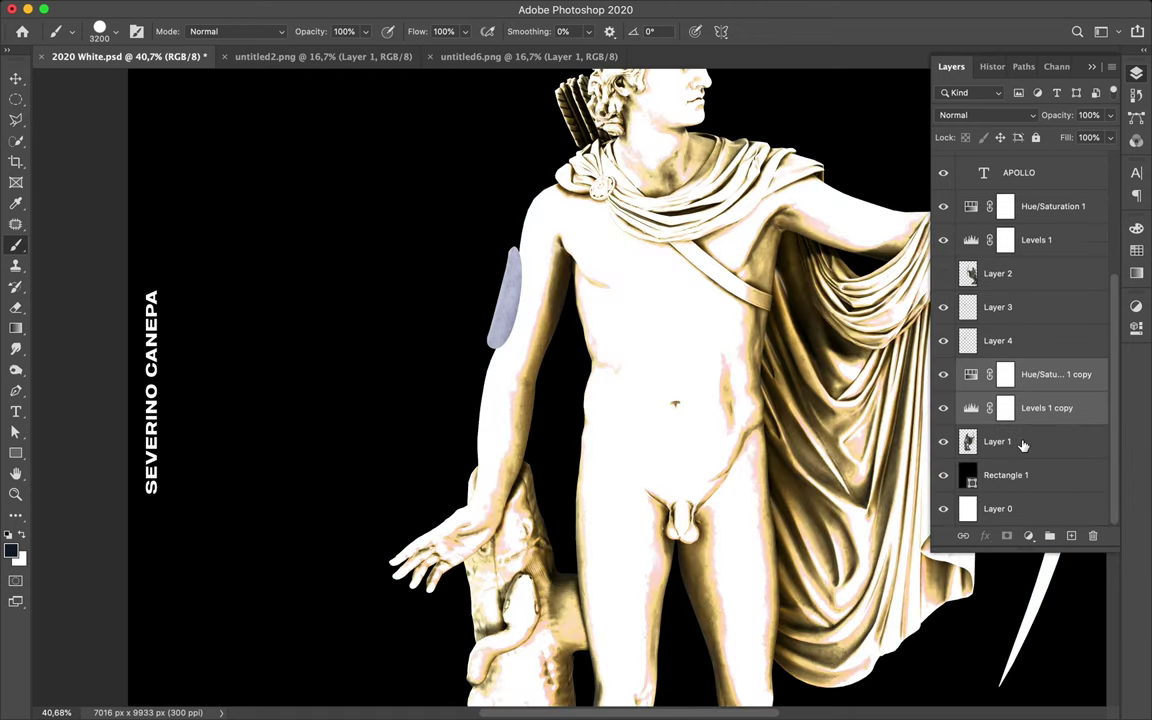
shift+click(1022, 442)
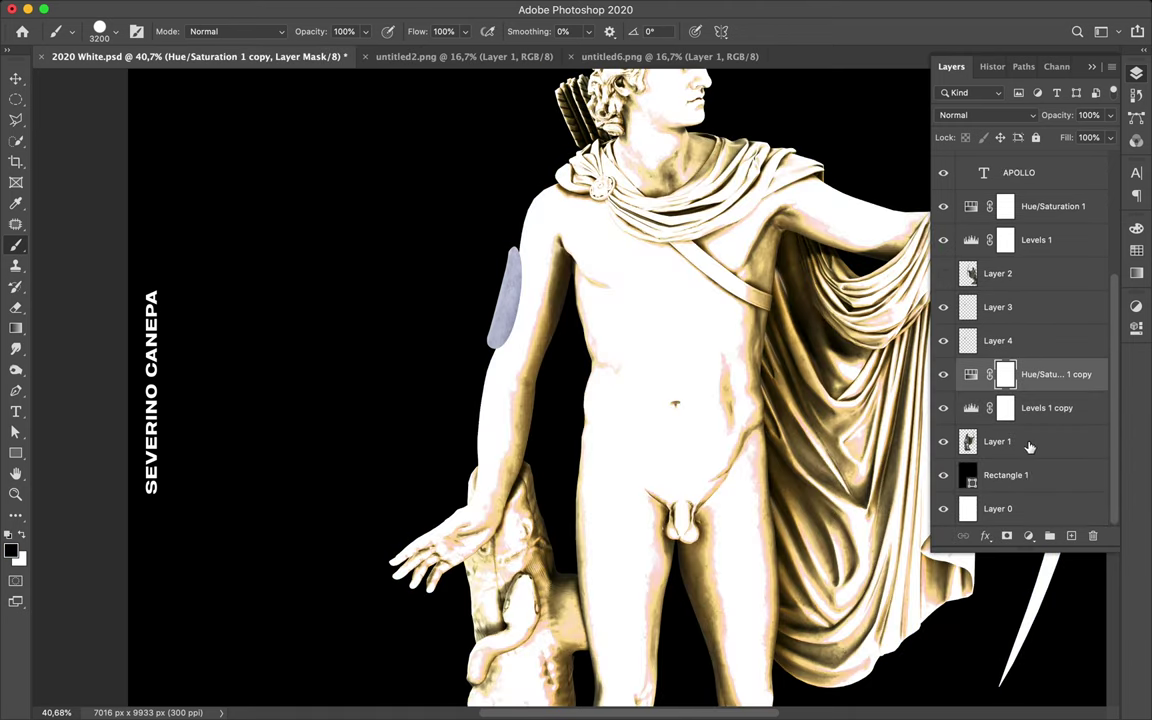
key(ctrl+e)
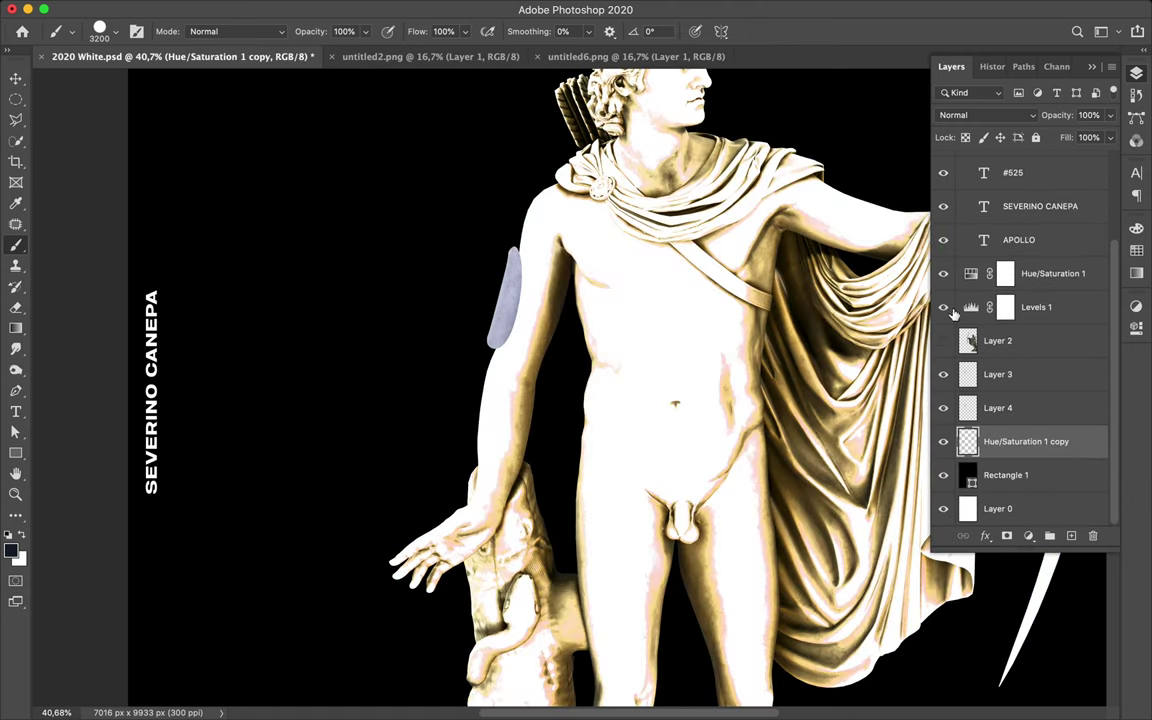
Step: Hide the original adjustments and merge another copy of them into Layer 3
click(1035, 273)
shift+click(1037, 305)
key(ctrl+comma)
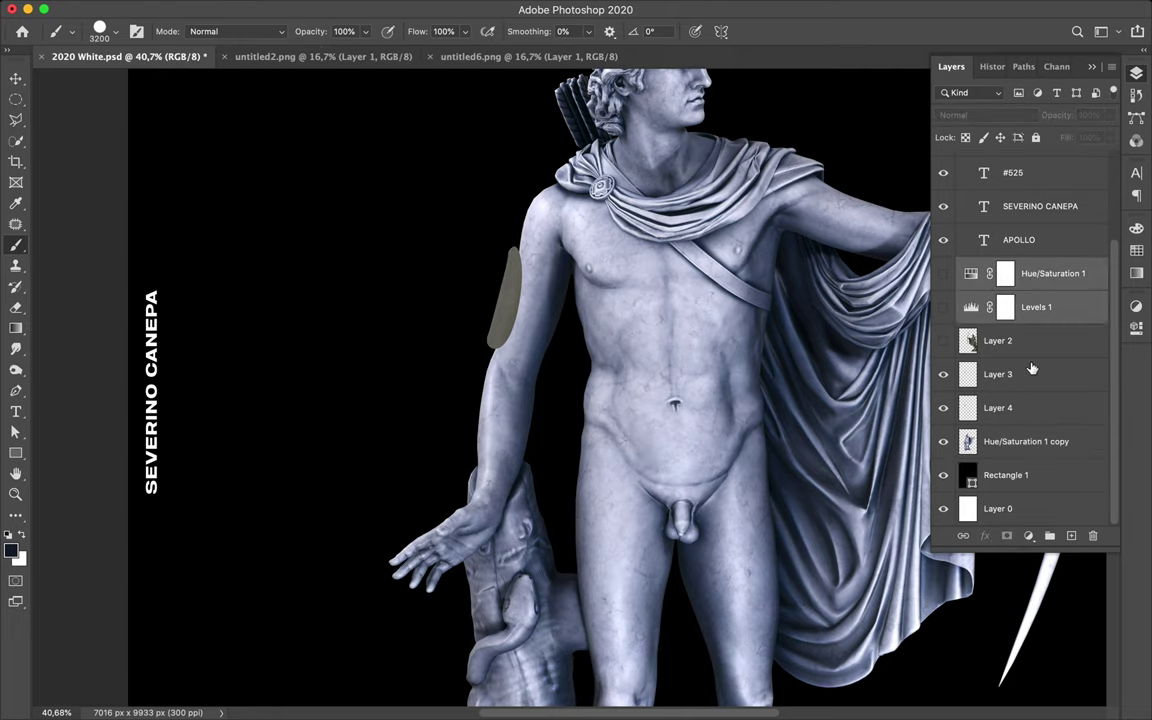
drag(1032, 369, 1030, 360)
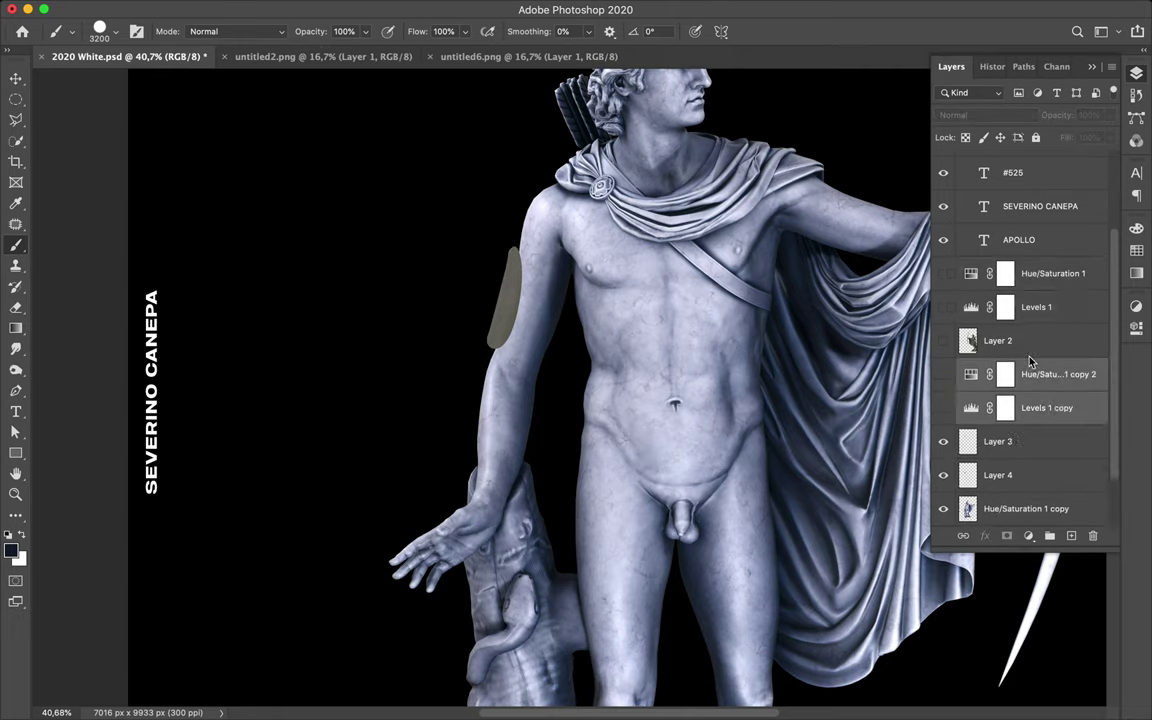
shift+click(1017, 443)
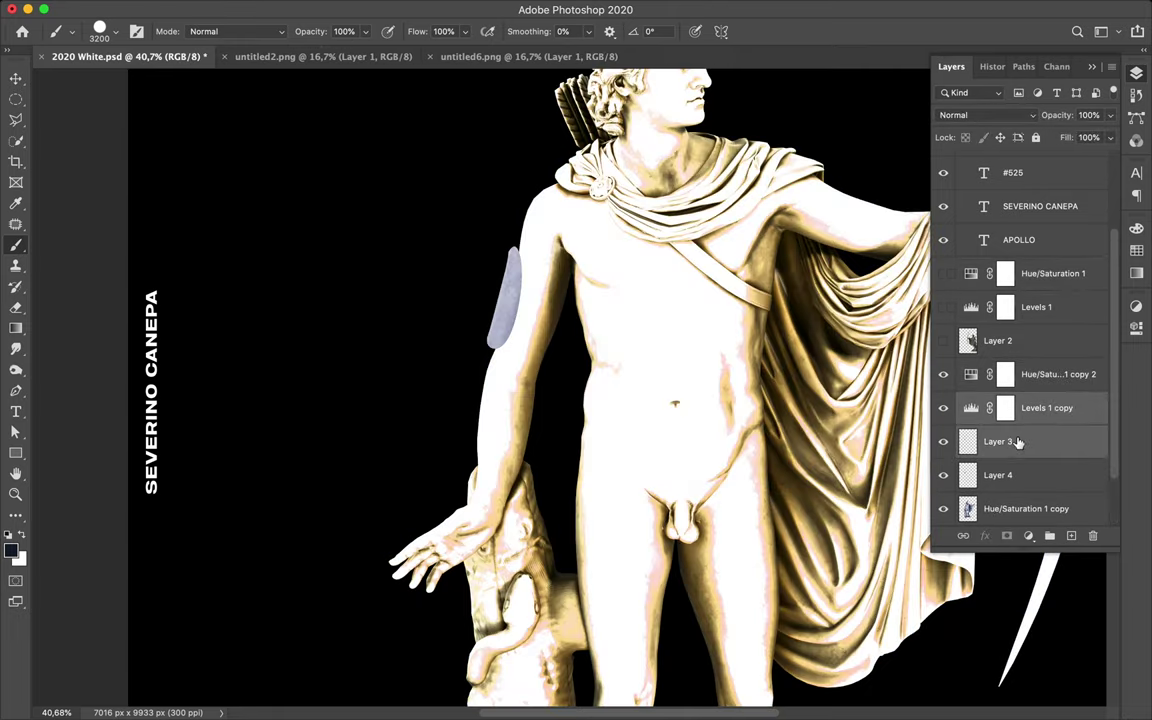
key(ctrl+e)
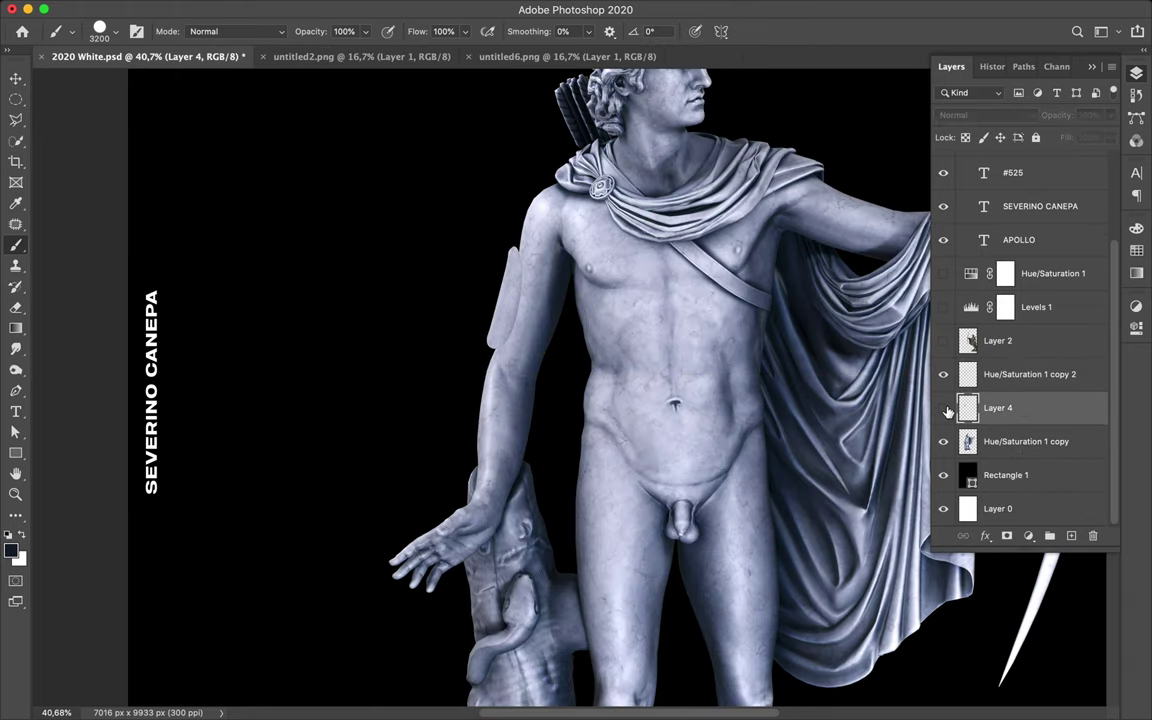
Step: Show Layer 4 again and select it to work on the oval
click(943, 408)
click(985, 380)
click(1001, 407)
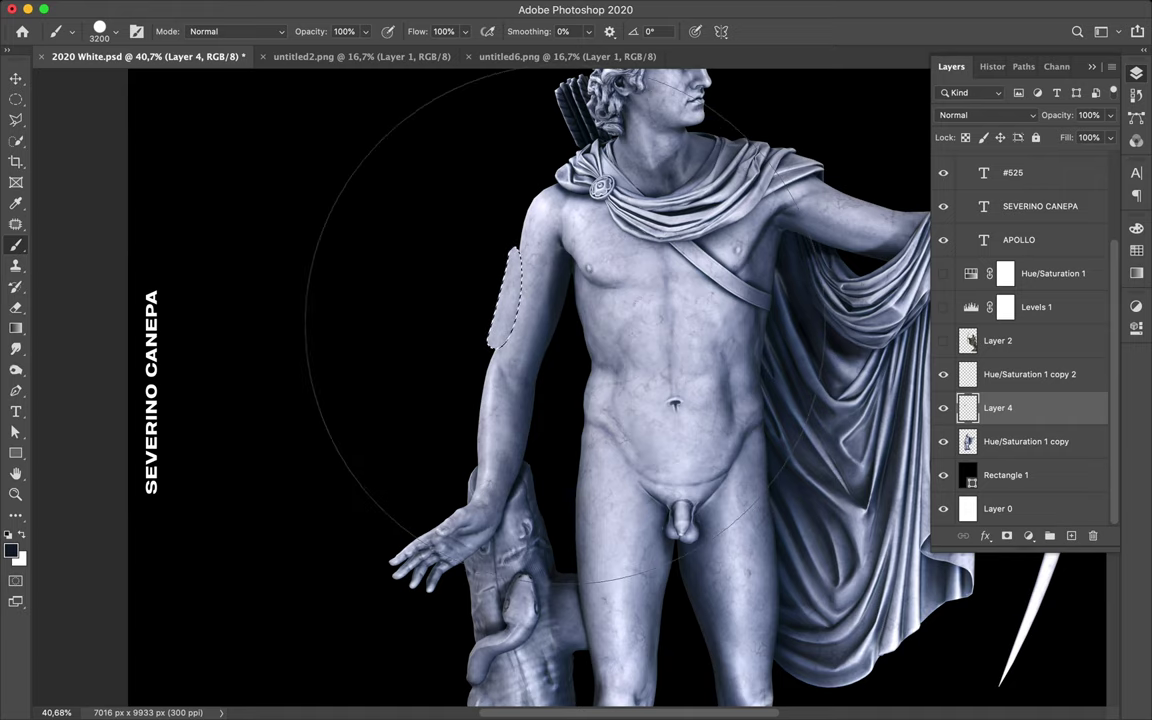
Step: Re-apply the 45,8 px Gaussian Blur to the oval on Layer 4
key(m)
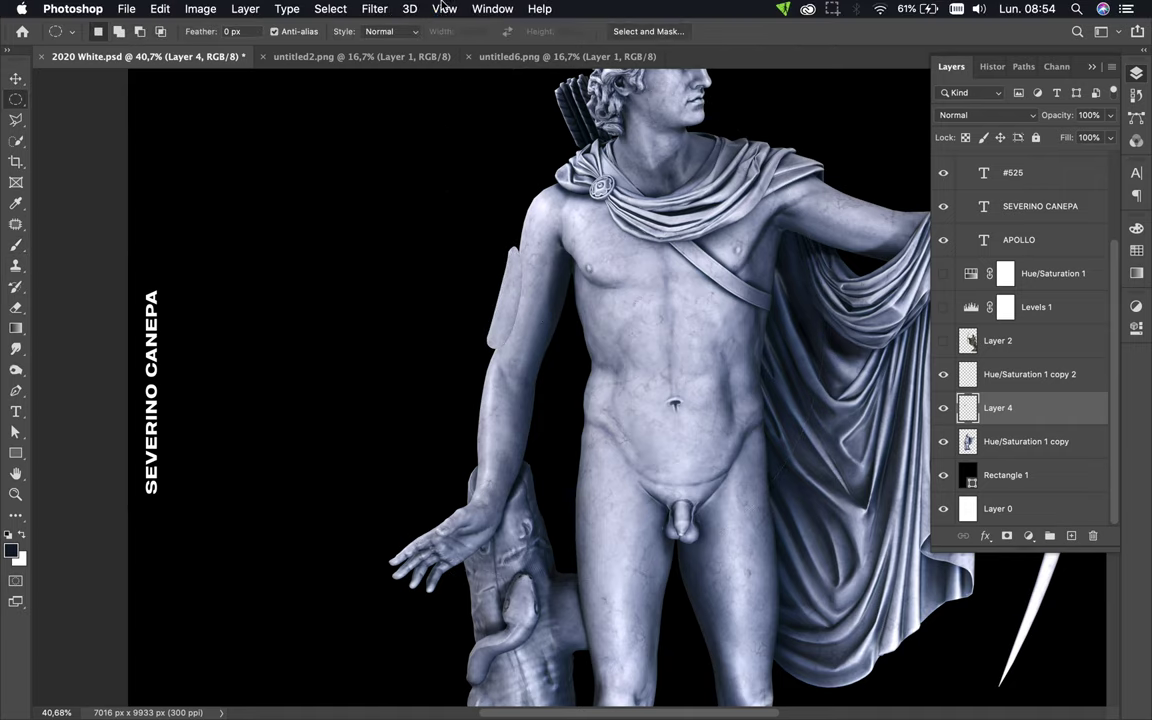
click(374, 9)
click(406, 27)
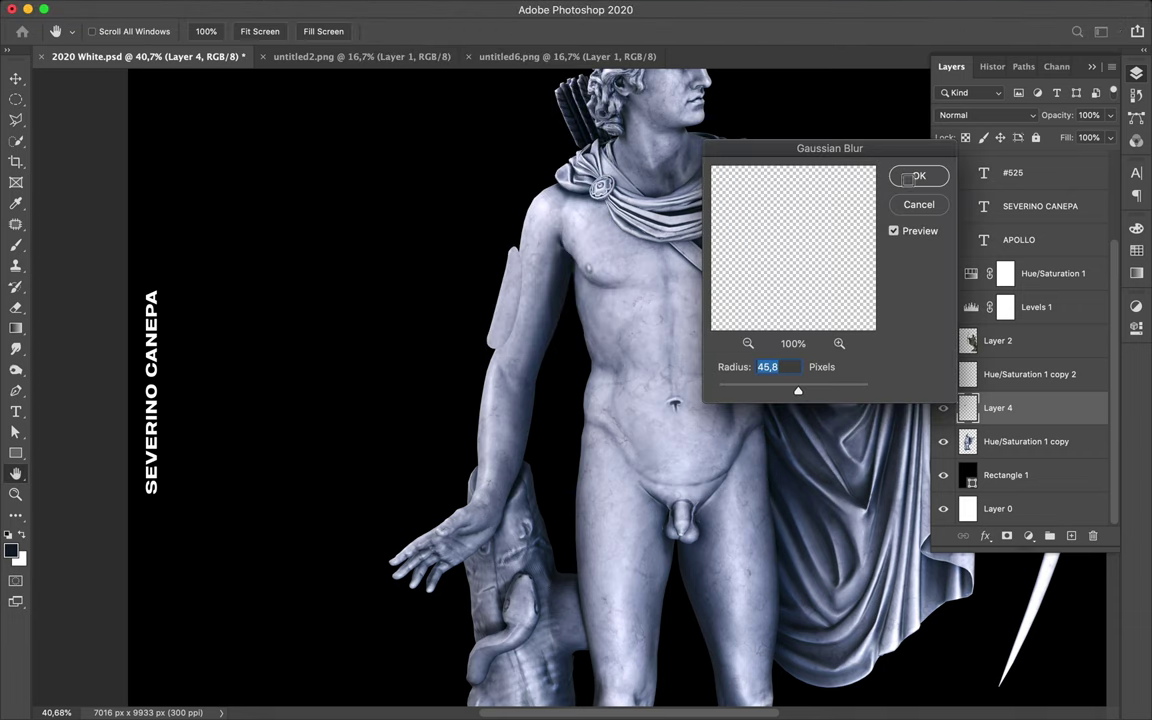
key(Return)
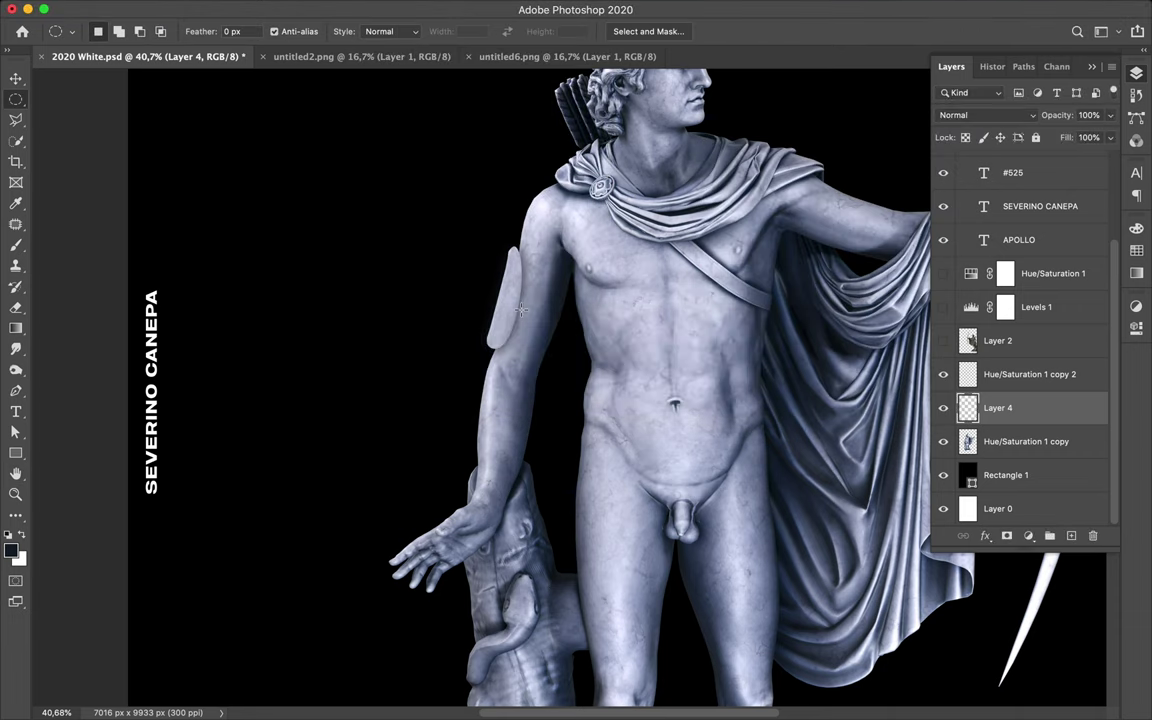
Step: Nudge the blurred oval beside the arm and clip Layer 4 to the statue layer
key(v)
drag(467, 277, 540, 268)
key(ctrl+alt+g)
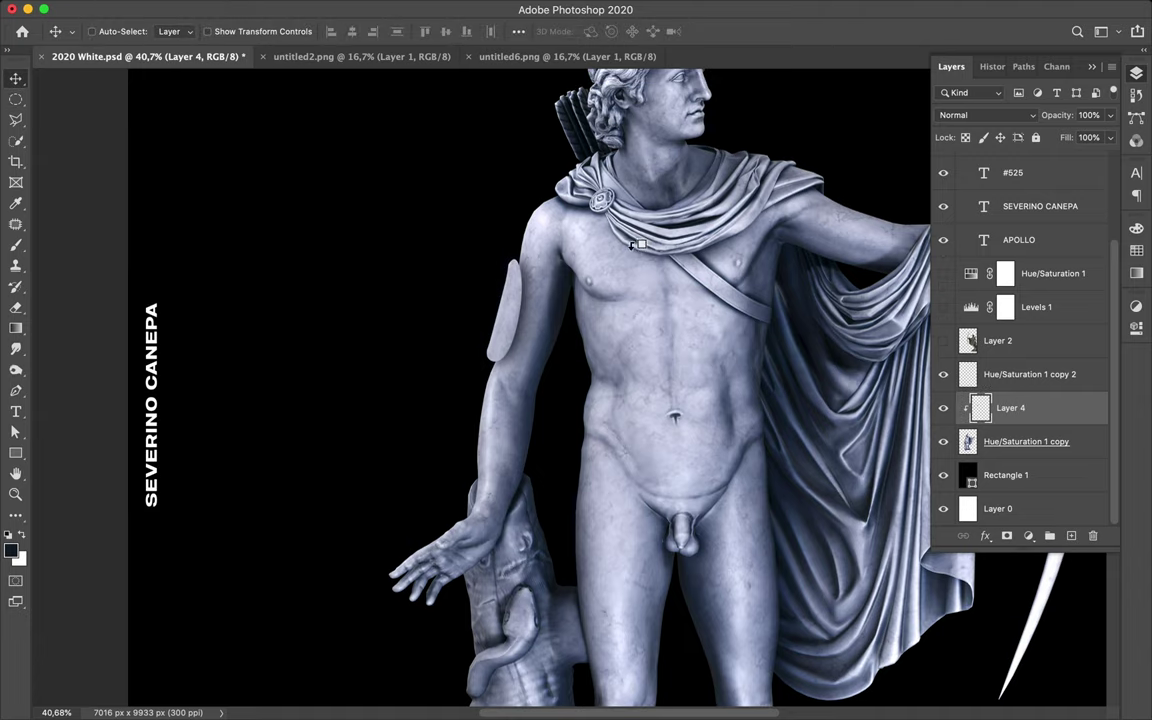
scroll(589, 185, up, 3)
scroll(585, 185, up, 4)
key(p)
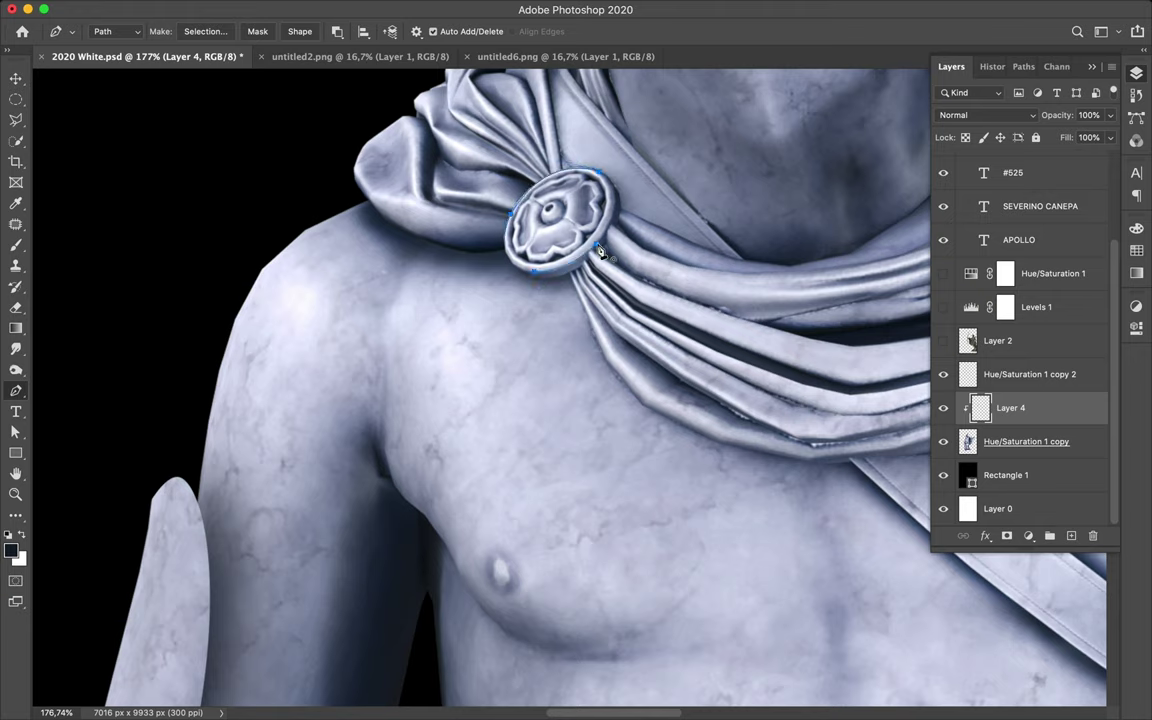
Step: Refine the brooch path's anchors and curve, then select the merged statue layer
key(a)
click(598, 174)
drag(640, 187, 554, 160)
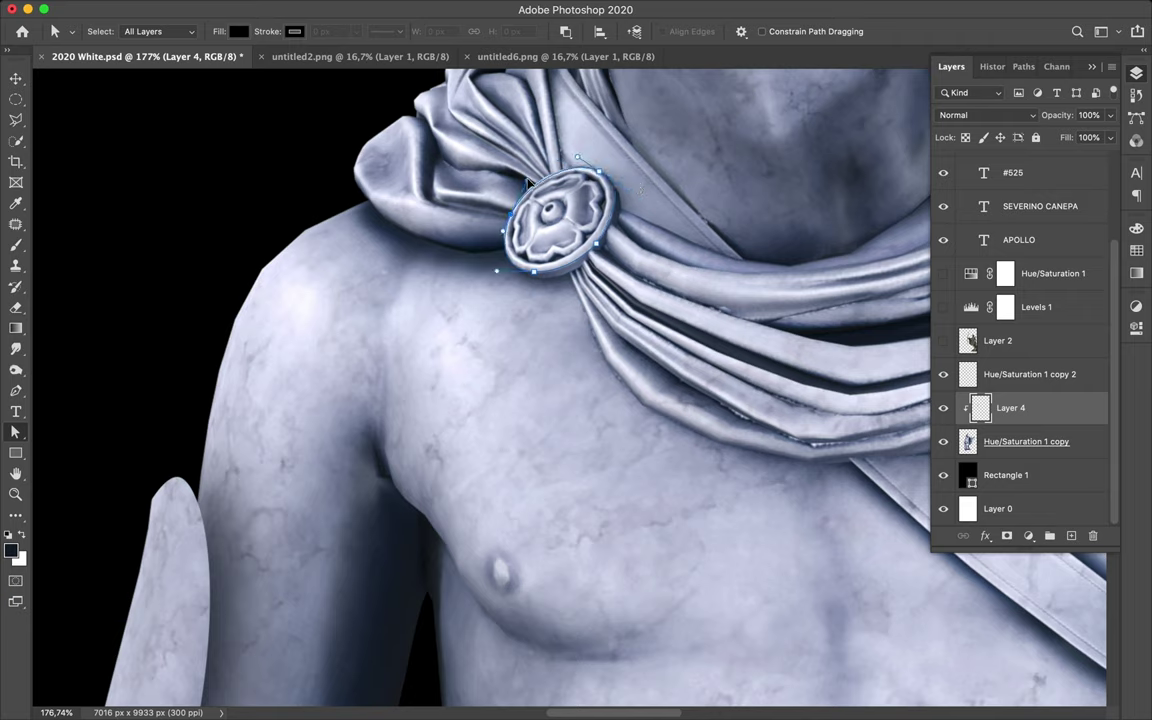
click(563, 229)
click(474, 312)
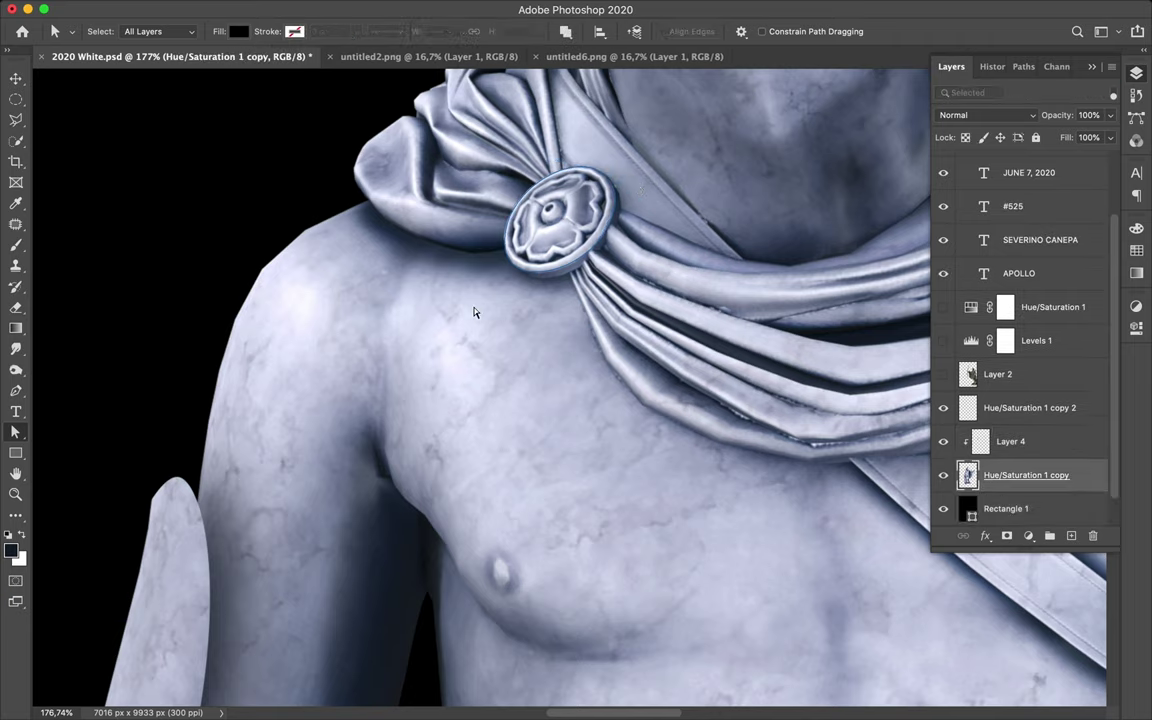
key(p)
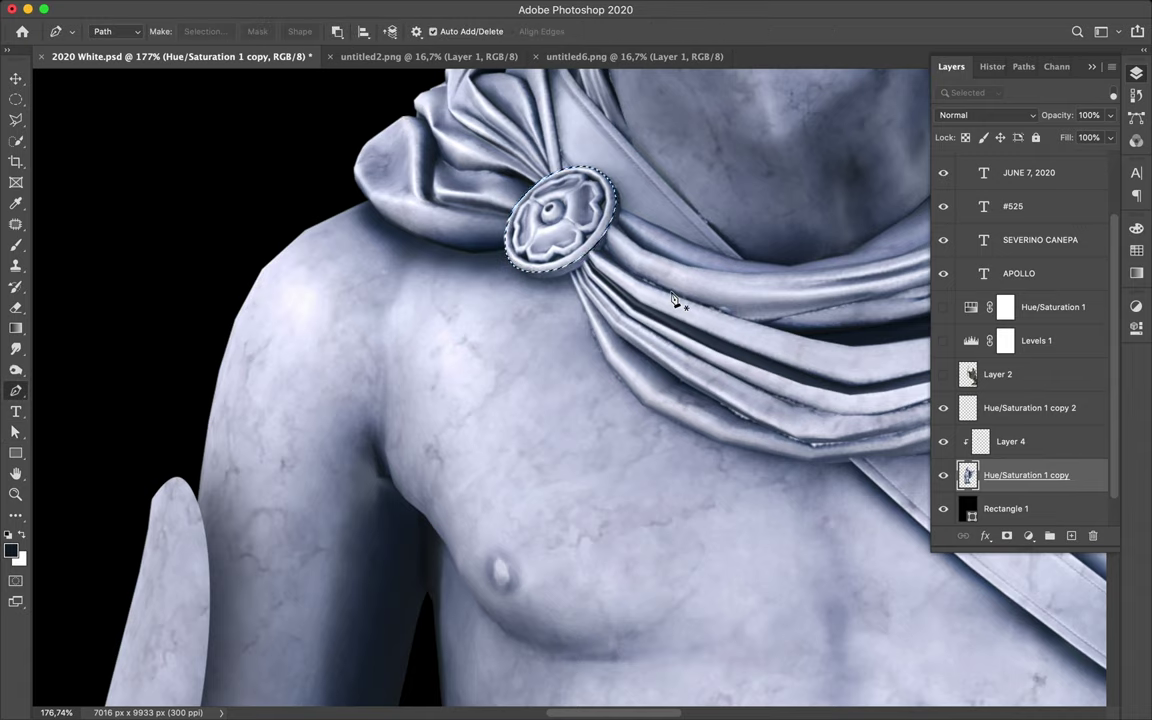
Step: Paste the brooch in place onto Layer 5 and move it onto the shoulder above Layer 4
key(ctrl+v)
key(ctrl+z)
key(ctrl+shift+v)
key(v)
drag(470, 190, 355, 121)
drag(1010, 475, 1032, 428)
drag(450, 262, 470, 248)
Step: Duplicate the brooch as Layer 5 copy, floating it up-left of the shoulder
scroll(517, 330, down, 2)
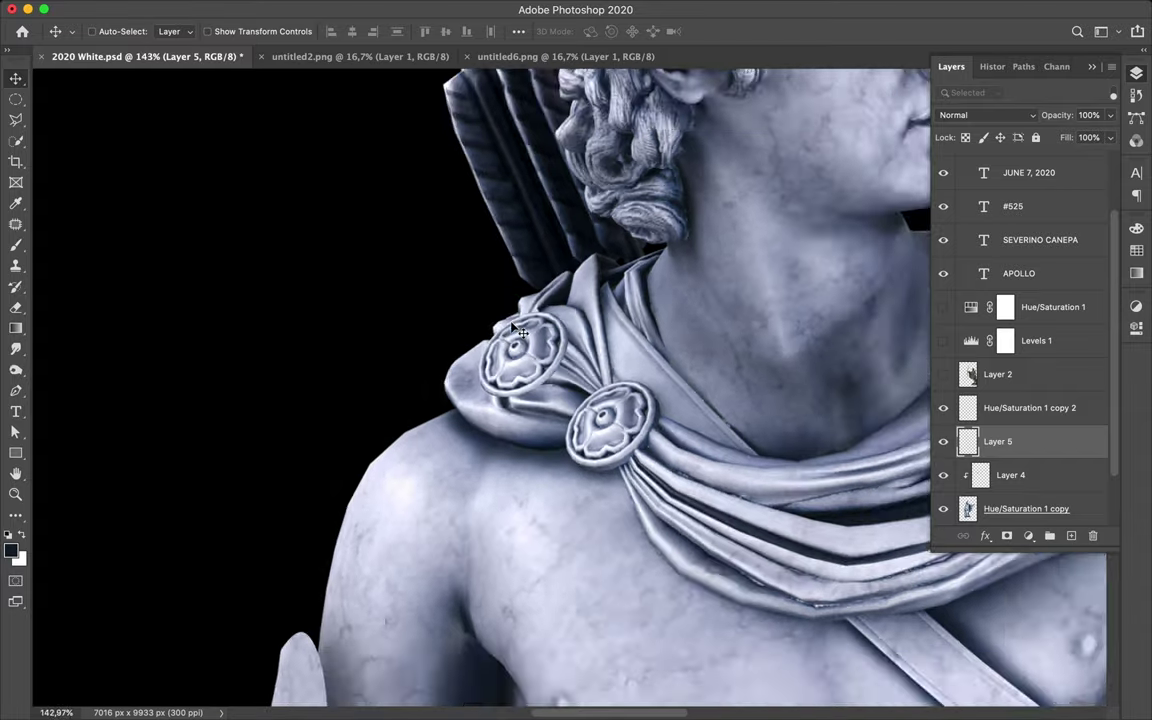
scroll(517, 330, down, 4)
scroll(517, 330, down, 2)
drag(540, 365, 510, 335)
drag(693, 558, 535, 478)
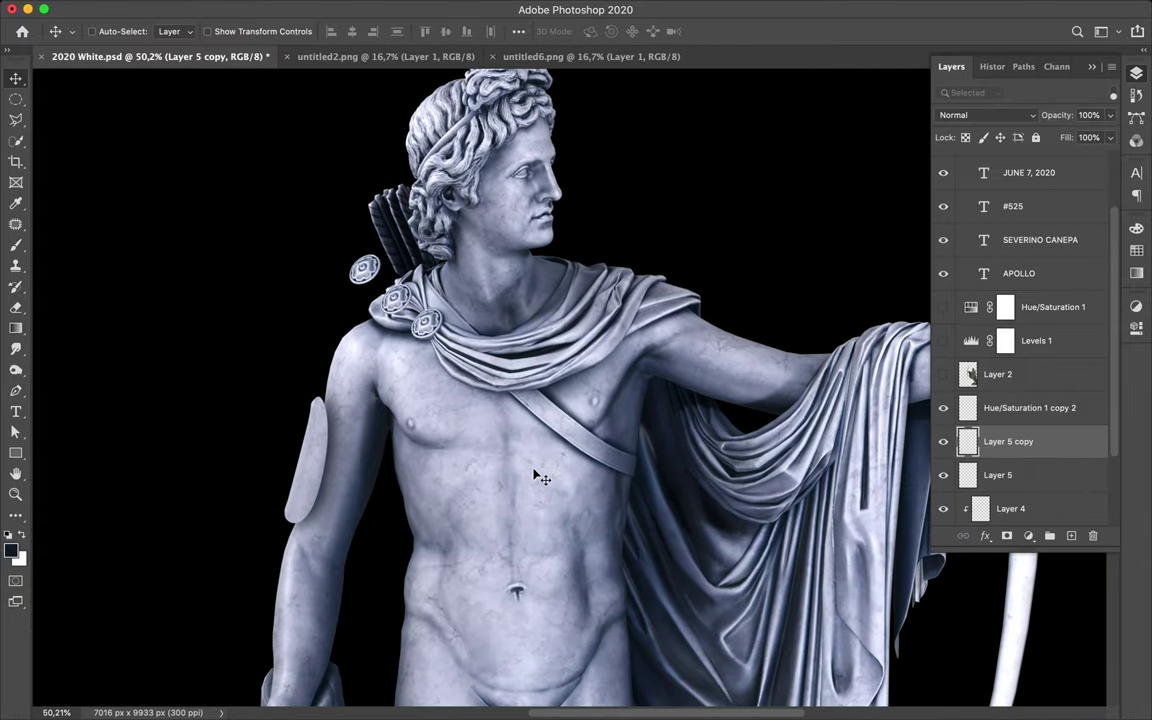
click(963, 475)
Step: Add a new Layer 6 below Layer 5 and apply a Gaussian Blur to it
ctrl+click(1071, 535)
key(b)
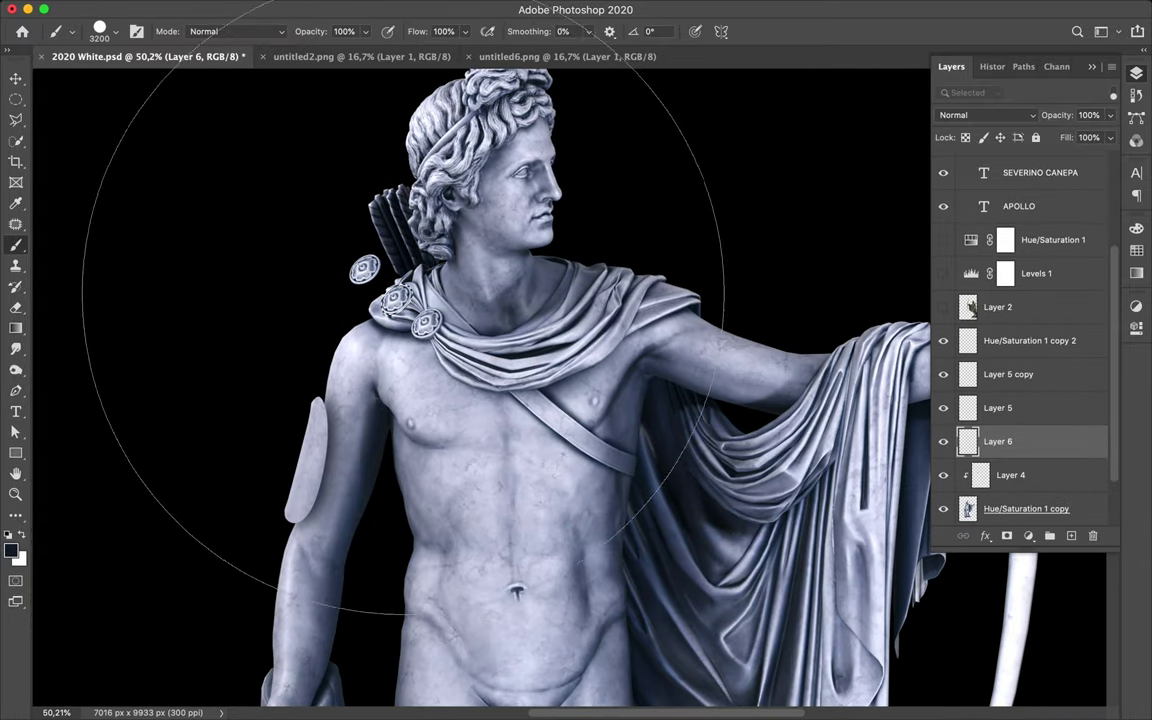
key(v)
click(329, 8)
click(334, 31)
key(ctrl+alt+f)
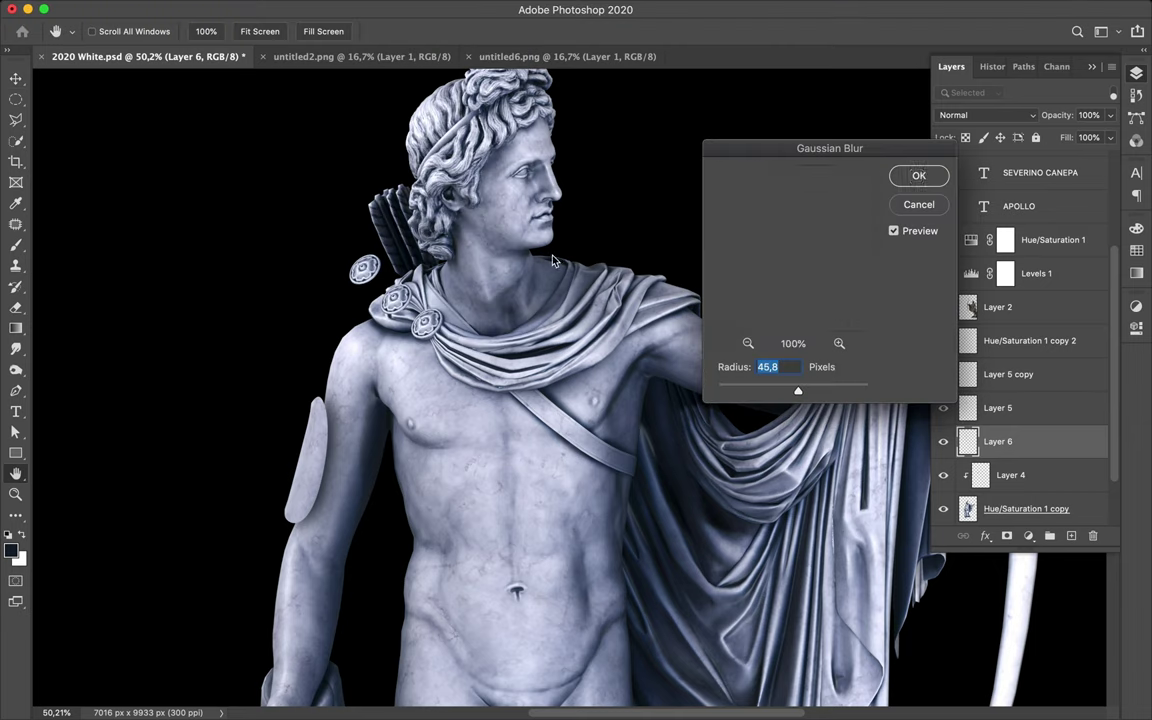
click(915, 175)
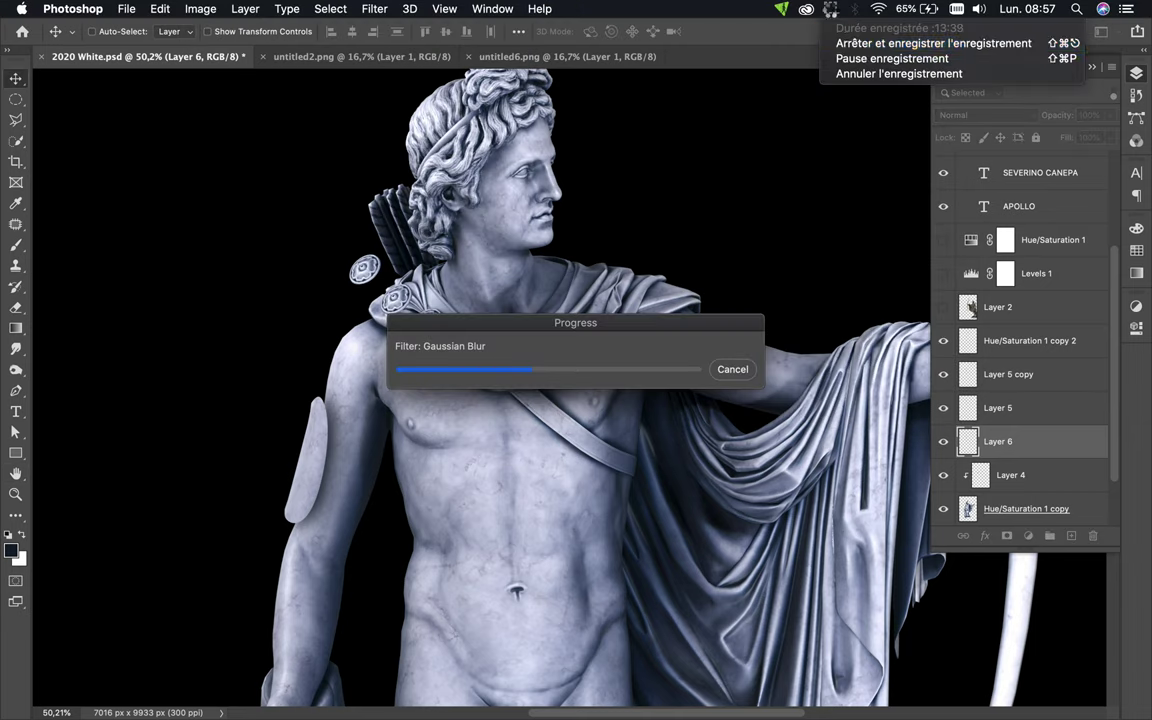
Step: Blur Layer 6 a second time, reposition it, and lower its fill to 60%
key(b)
key(m)
click(373, 8)
click(411, 23)
click(905, 175)
key(v)
drag(403, 308, 417, 314)
key(shift+6)
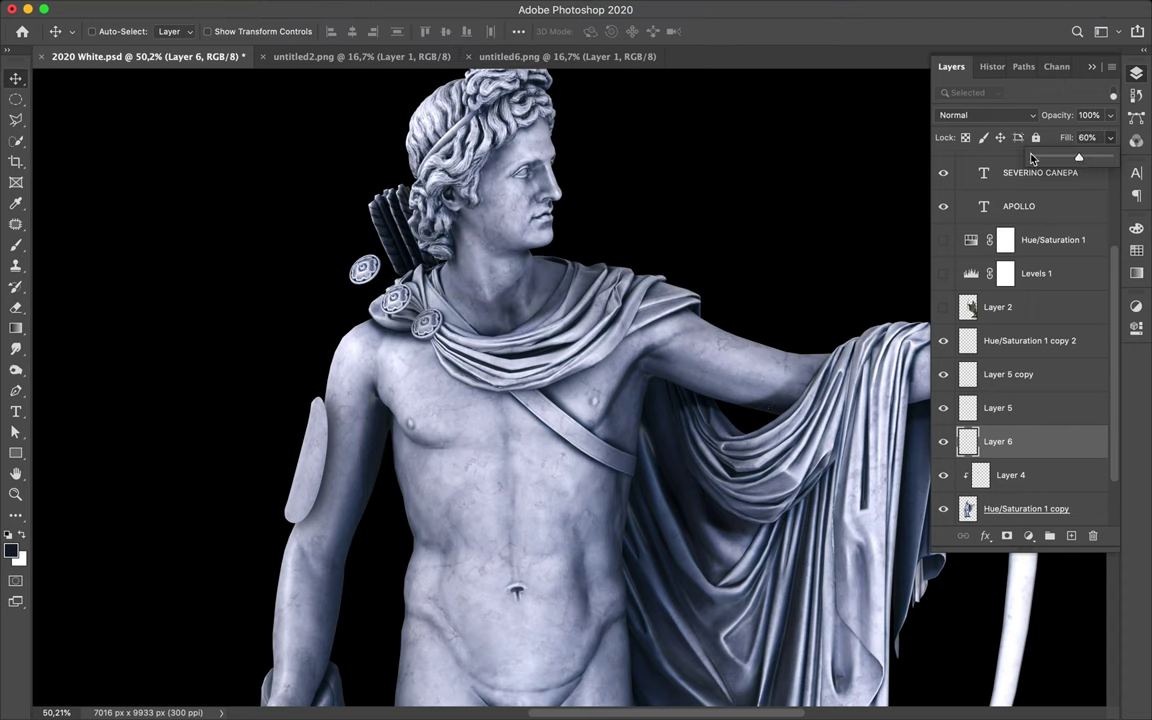
scroll(570, 395, up, 1)
Step: Duplicate Layer 6 above Layer 5 and clip a Levels adjustment to it with white point 213
drag(365, 285, 364, 286)
drag(1000, 441, 1015, 430)
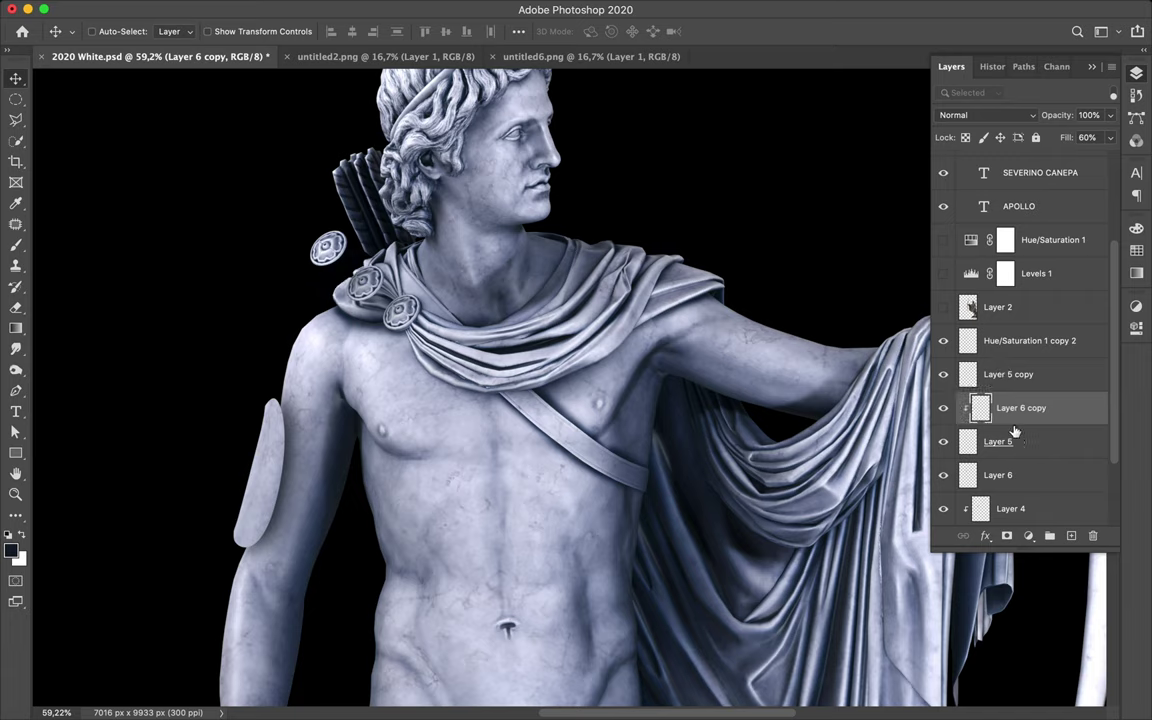
click(1008, 374)
click(1028, 536)
click(1054, 617)
drag(1085, 478, 1072, 478)
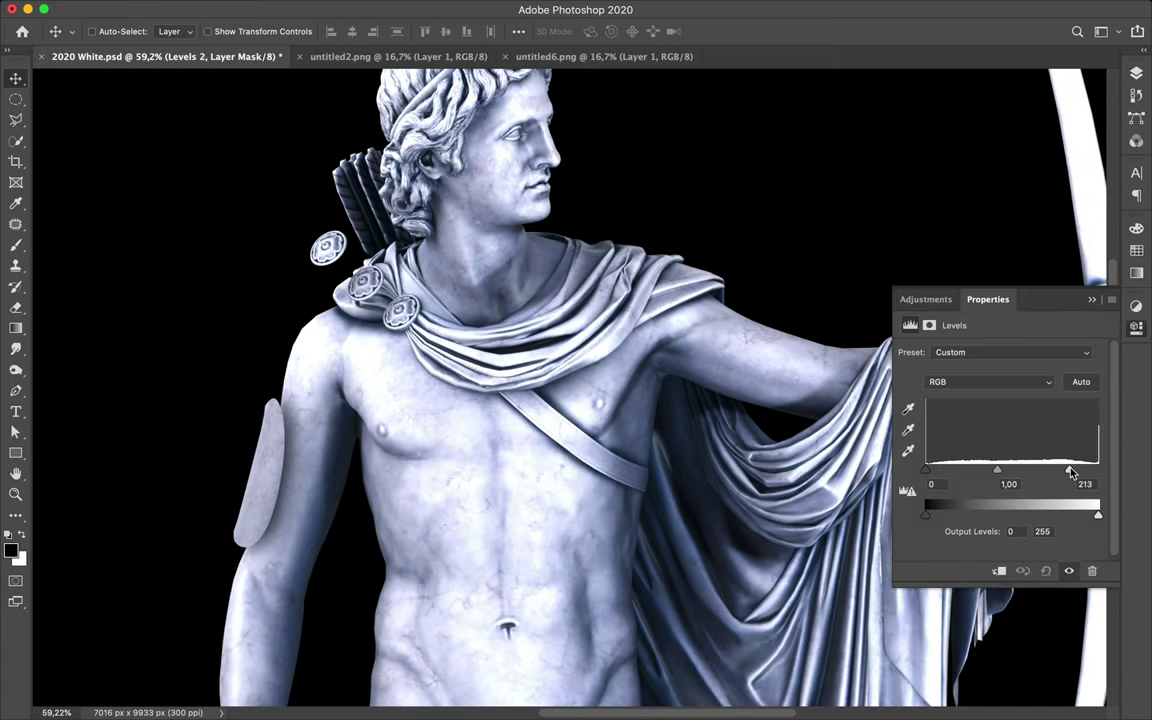
scroll(570, 70, down, 3)
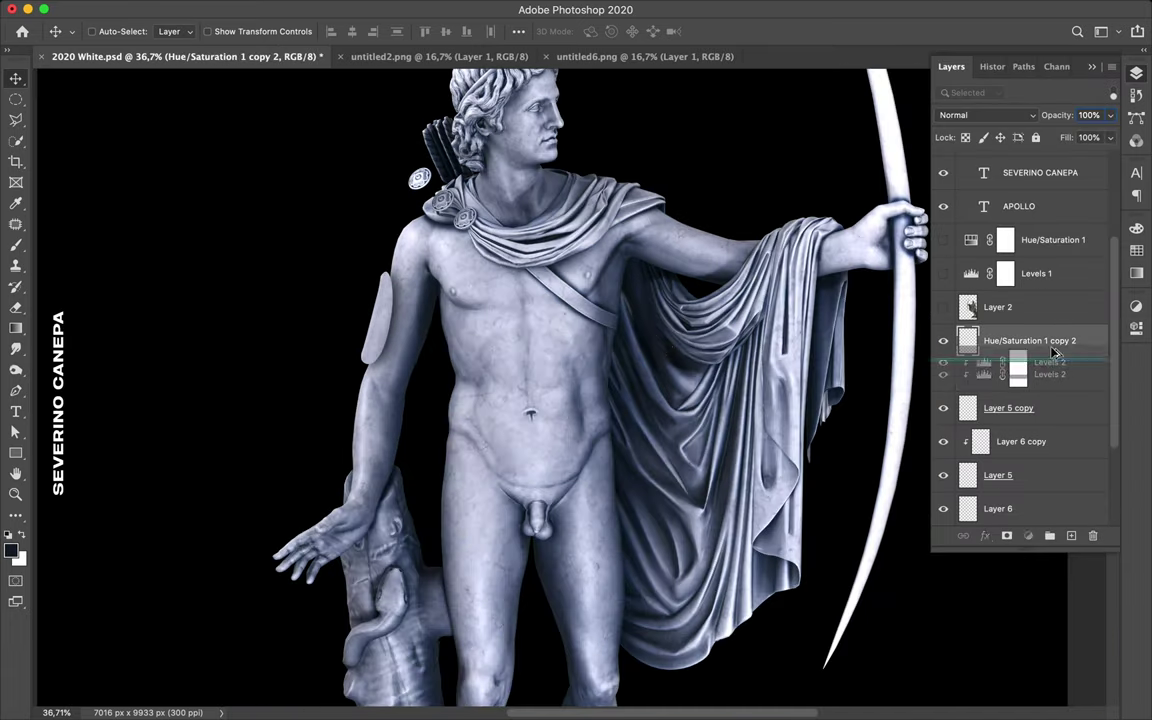
Step: Copy Levels 2 above Hue/Saturation 1 copy 2 and merge the Levels adjustments into their layers
alt+drag(1040, 383, 1030, 352)
key(ctrl+e)
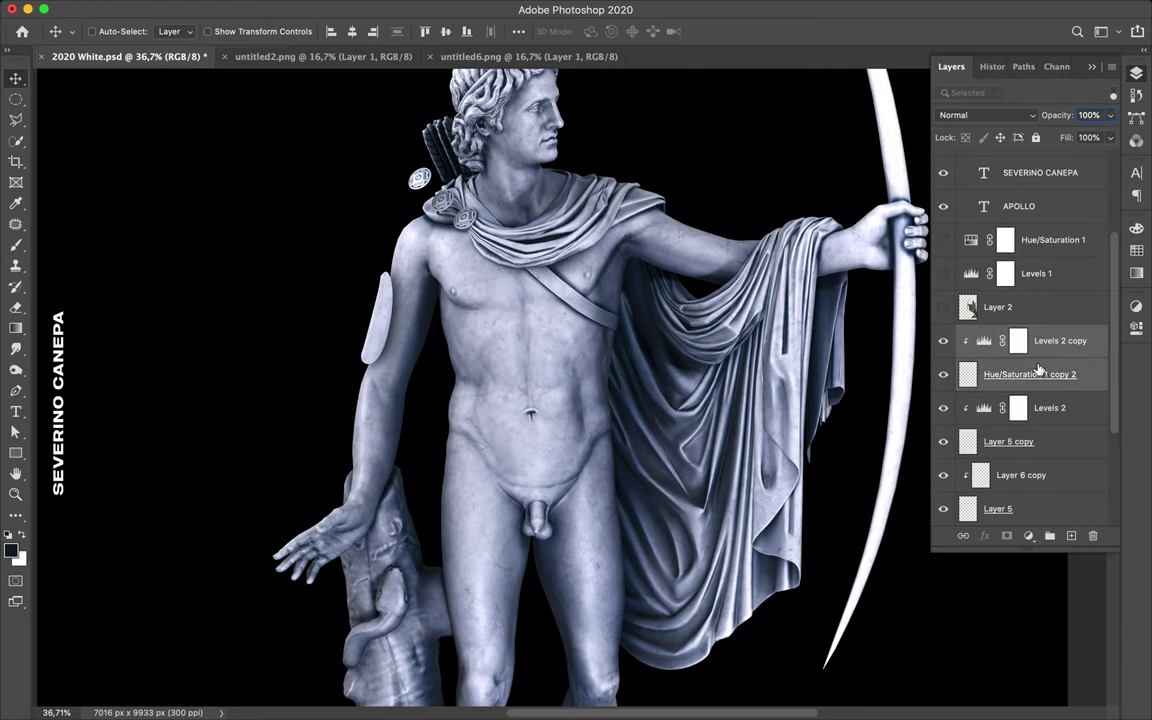
key(ctrl+e)
scroll(678, 390, down, 4)
scroll(678, 390, down, 1)
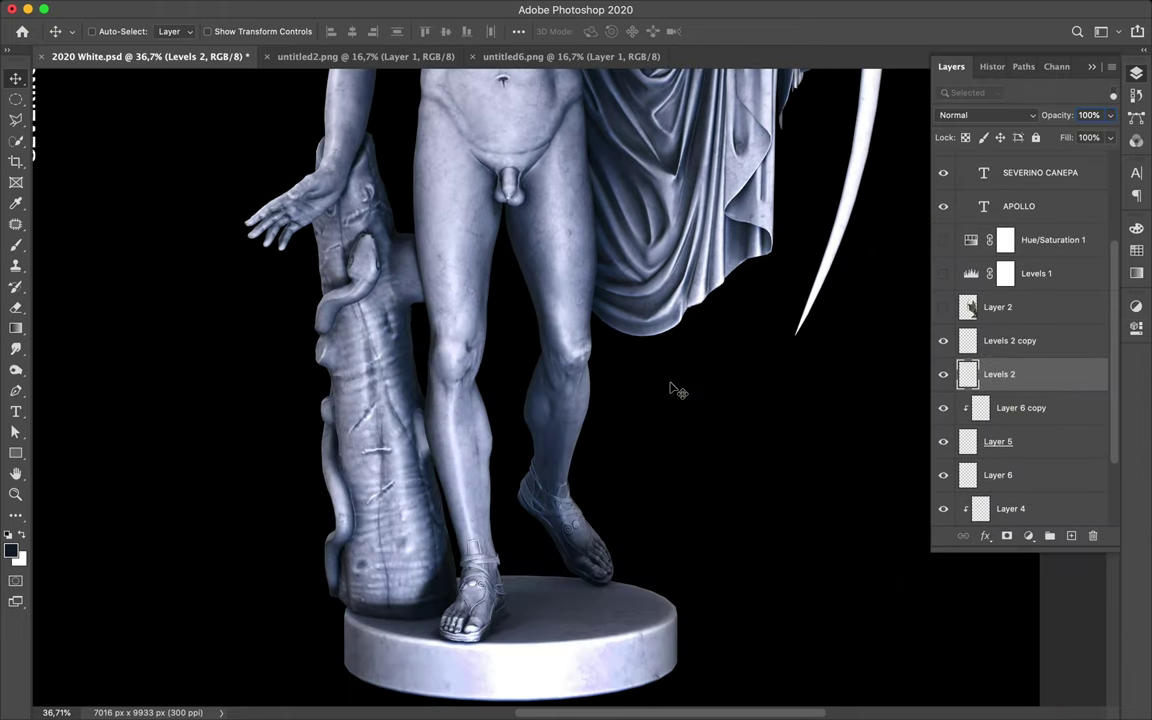
Step: Stamp all visible layers into a new merged pixel layer
scroll(678, 390, up, 3)
scroll(678, 390, up, 3)
scroll(600, 340, up, 1)
scroll(490, 260, up, 2)
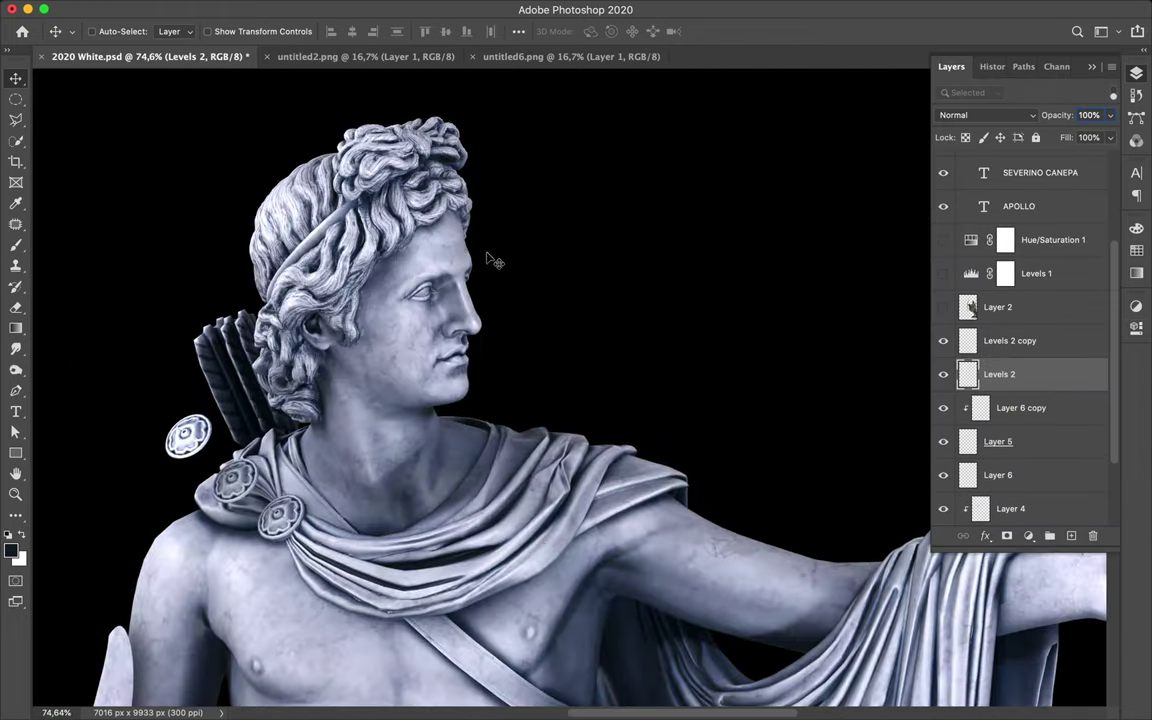
scroll(490, 260, up, 2)
key(ctrl+alt+shift+e)
key(p)
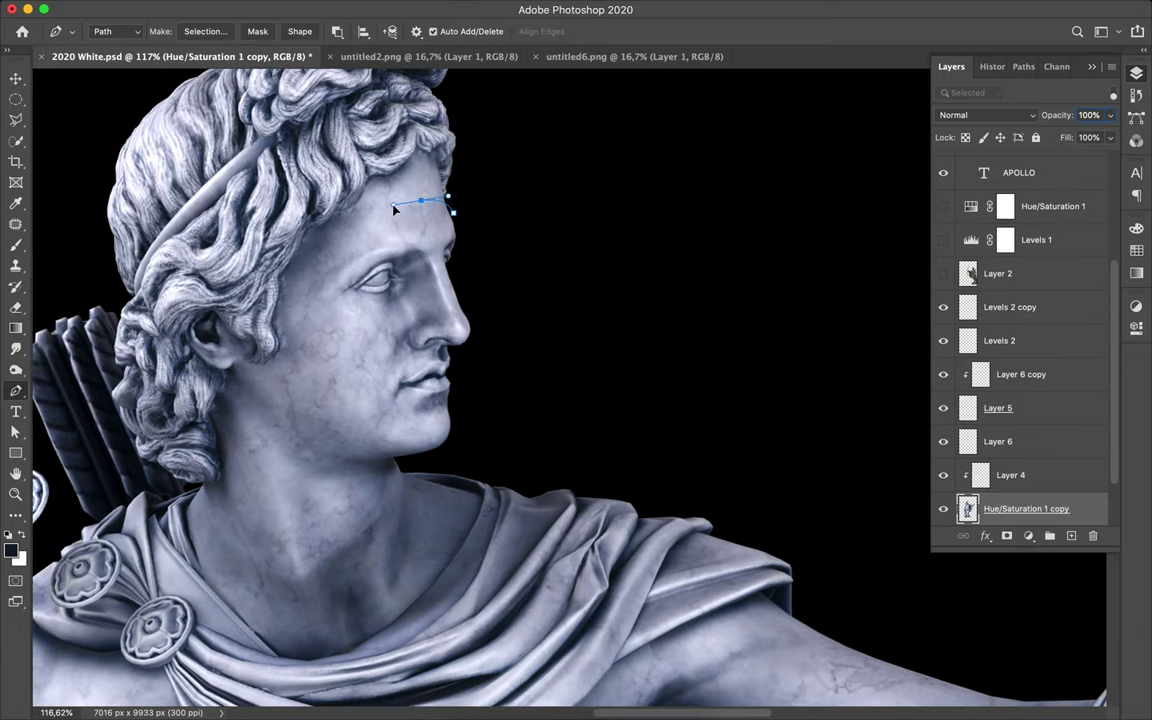
Step: Finish the face outline, copy the face to a new layer above Layer 6, and float it right of the statue
drag(463, 437, 530, 427)
click(455, 219)
click(663, 288)
key(ctrl+j)
key(v)
drag(1030, 509, 1033, 444)
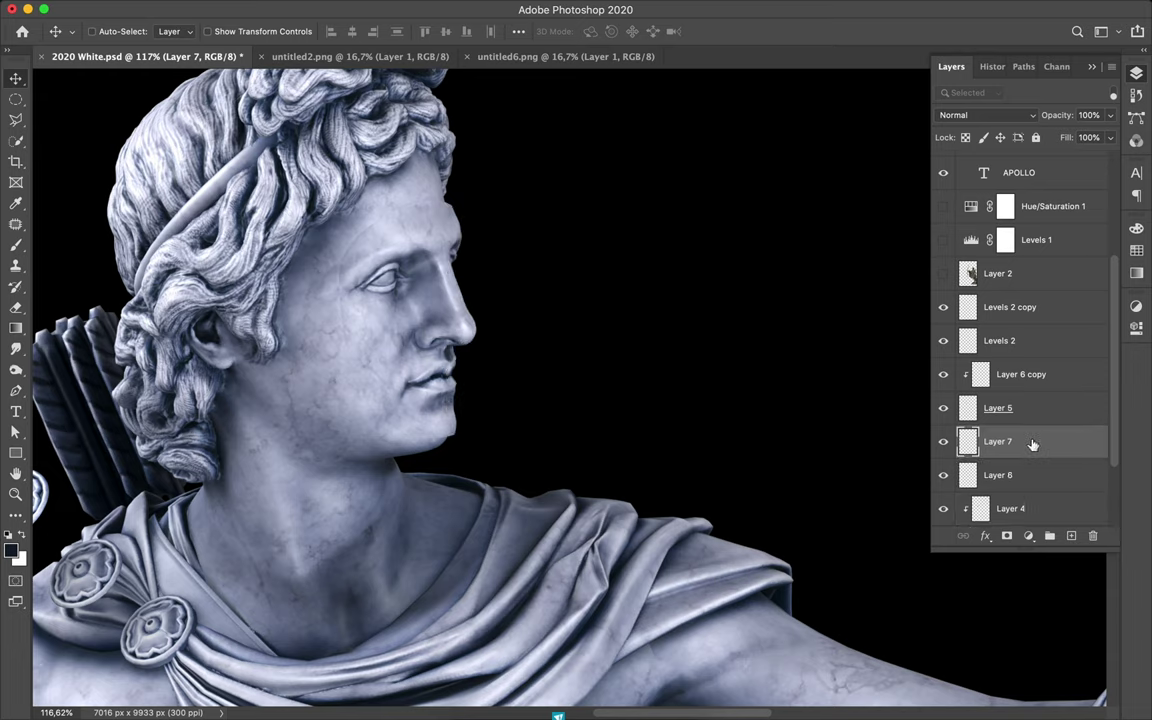
drag(426, 327, 476, 327)
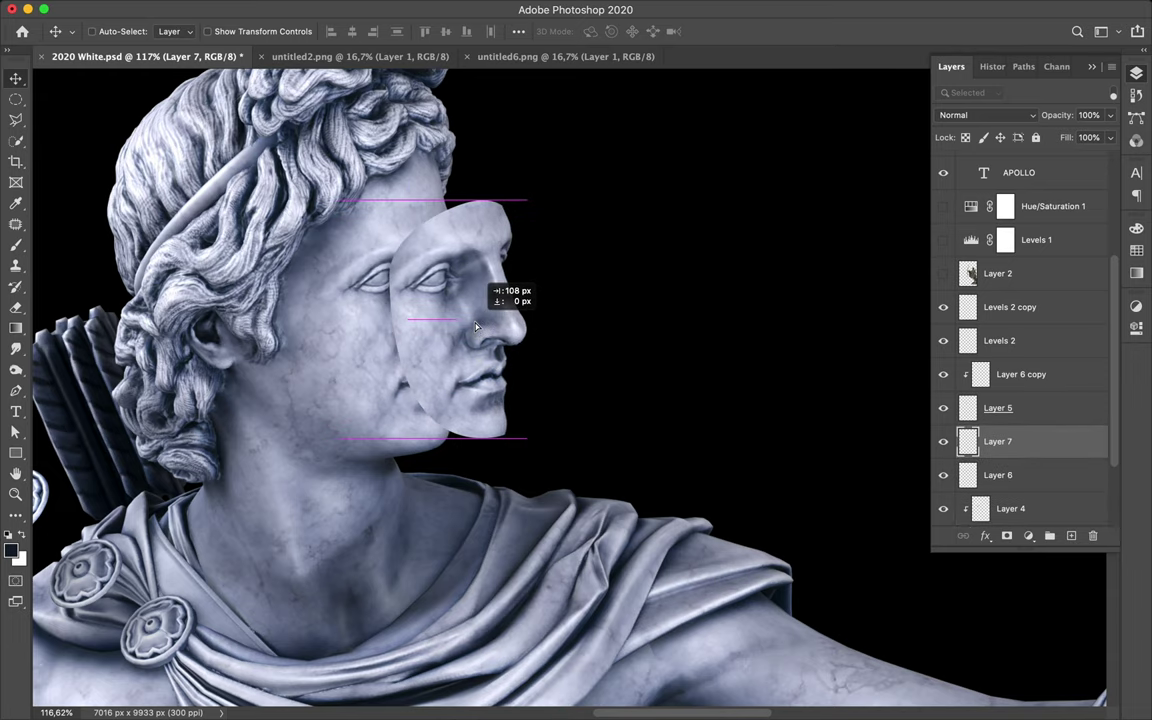
scroll(527, 292, down, 2)
drag(476, 327, 605, 338)
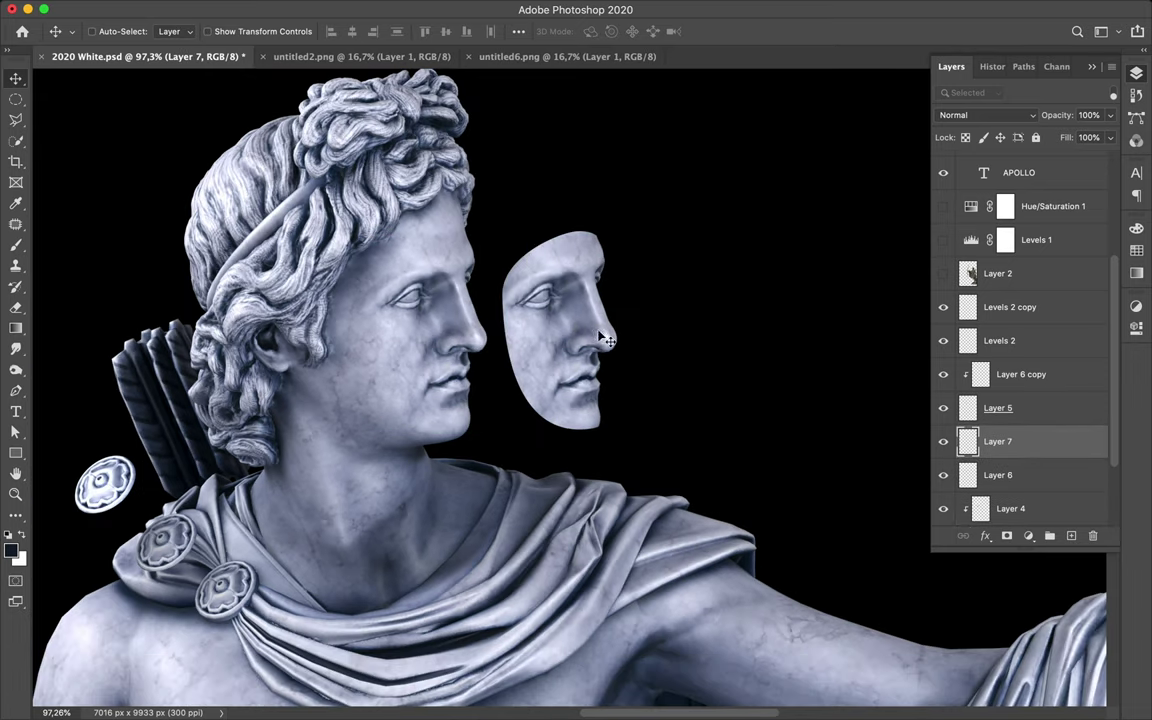
Step: Trace a pen outline around the chest and refine its anchors
scroll(600, 336, down, 2)
scroll(588, 333, down, 2)
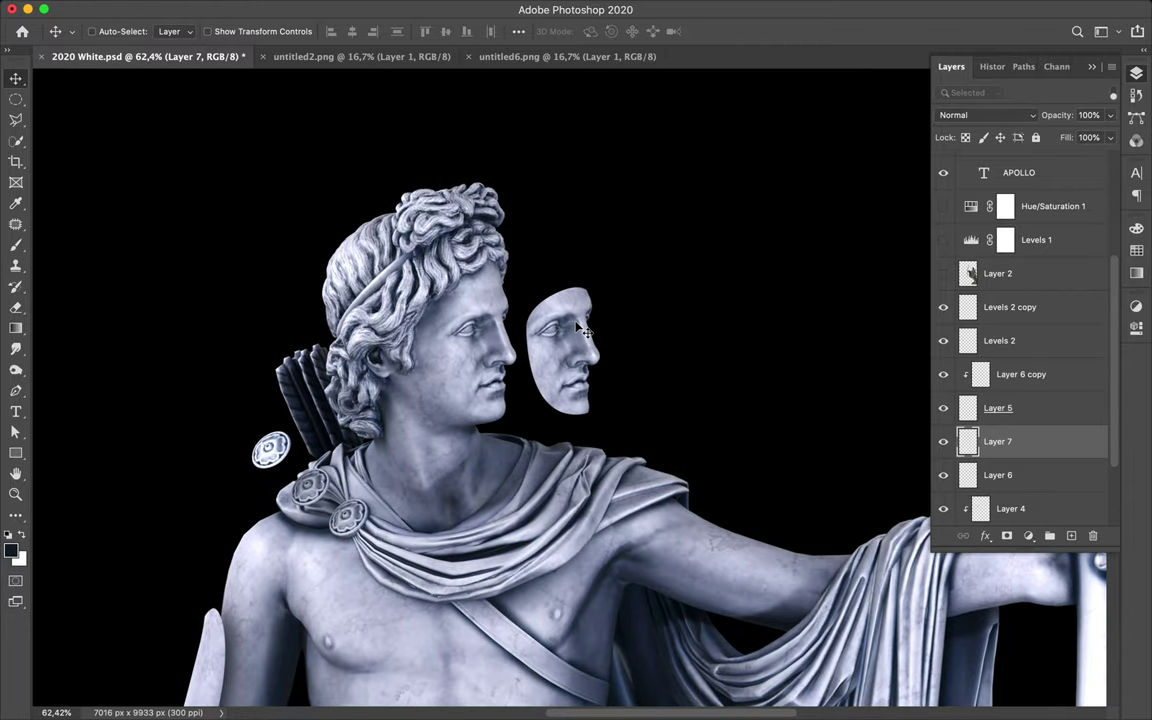
scroll(585, 332, down, 1)
scroll(500, 350, down, 3)
scroll(450, 360, down, 3)
scroll(398, 372, up, 3)
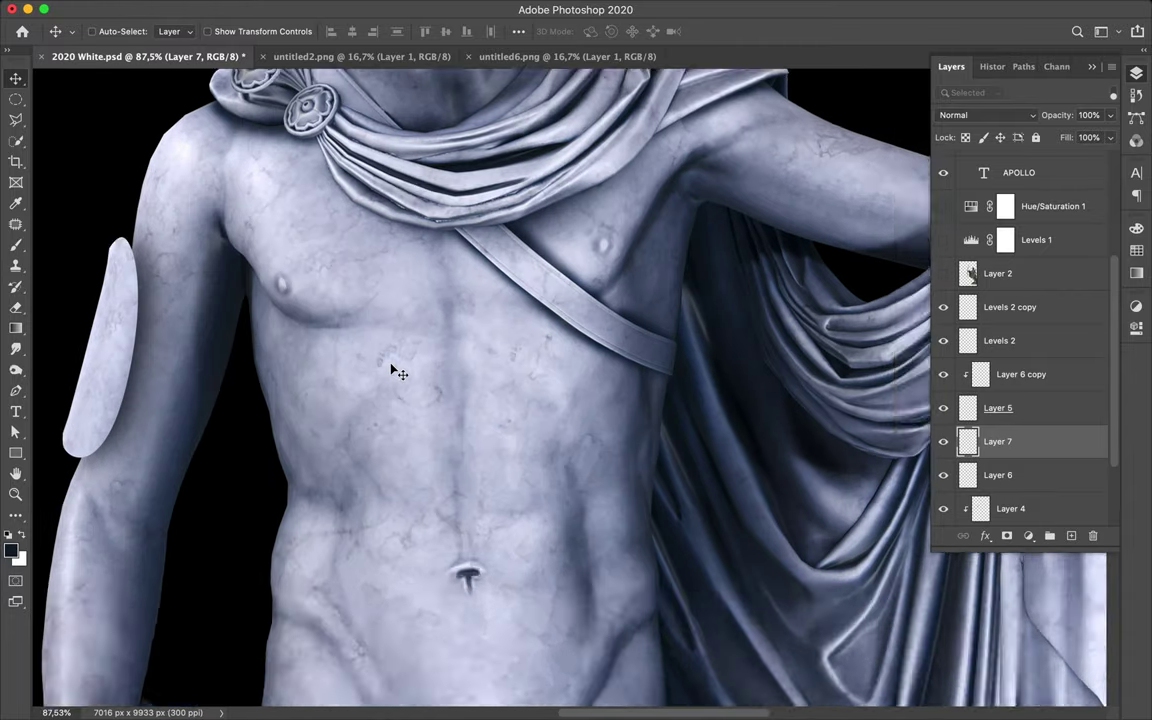
scroll(398, 372, up, 3)
super+click(311, 334)
key(p)
drag(284, 387, 305, 414)
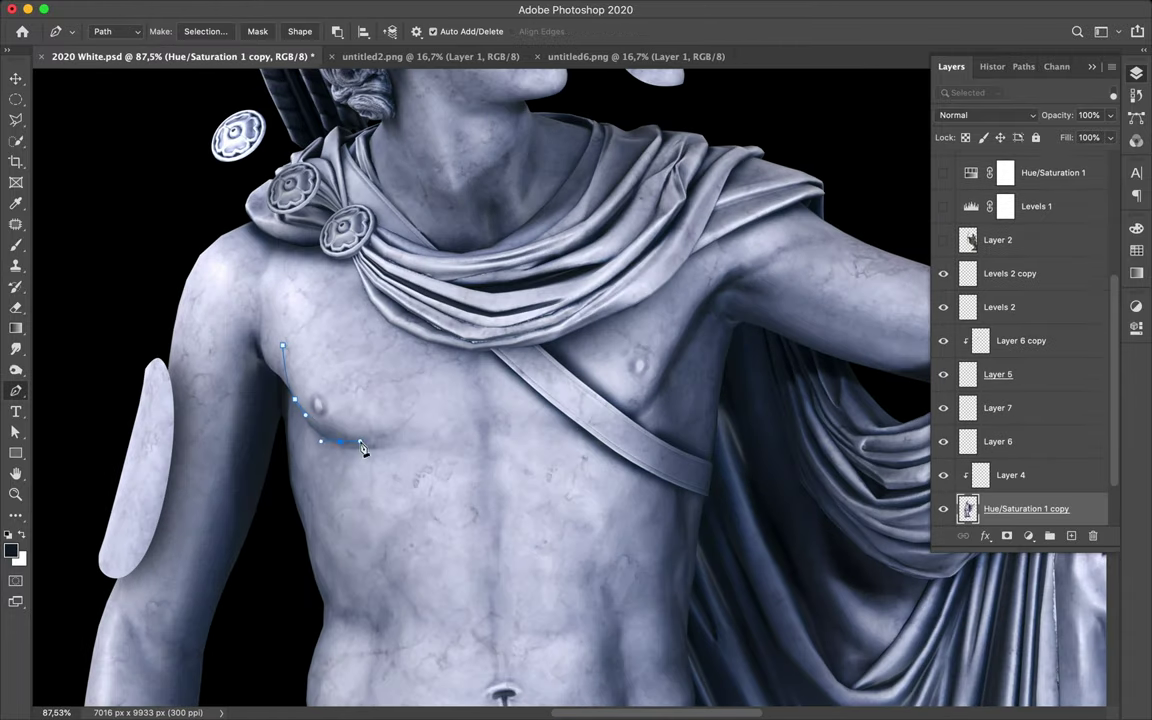
key(a)
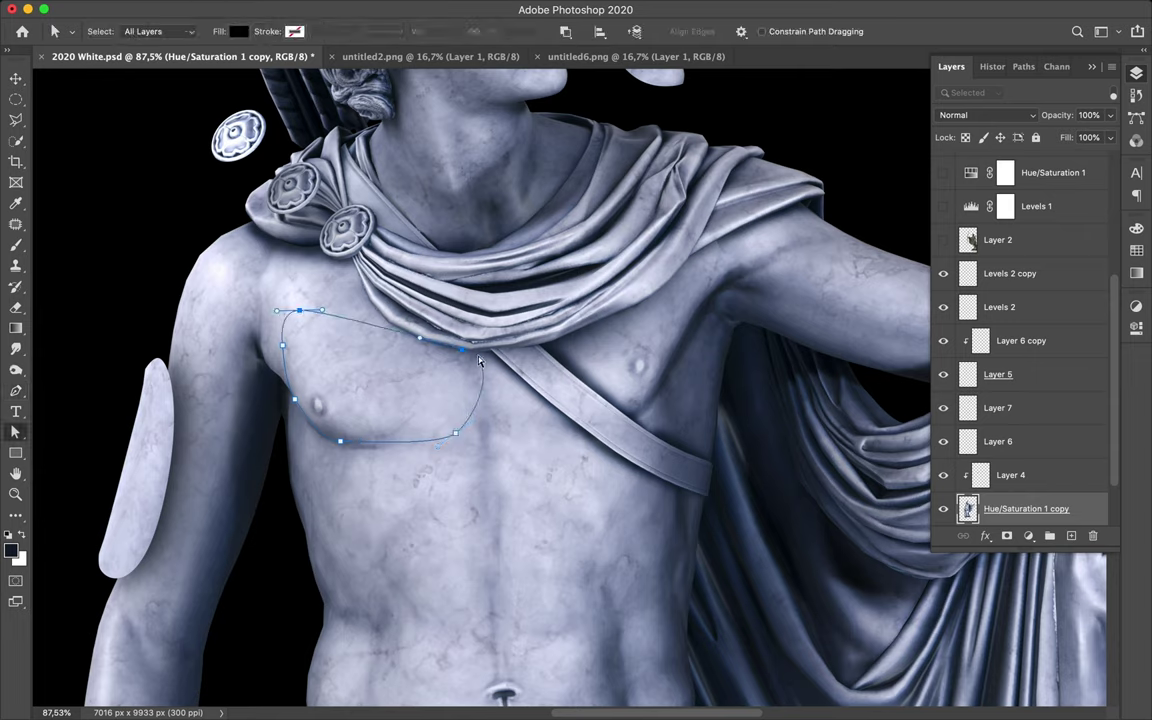
drag(412, 326, 414, 332)
click(341, 441)
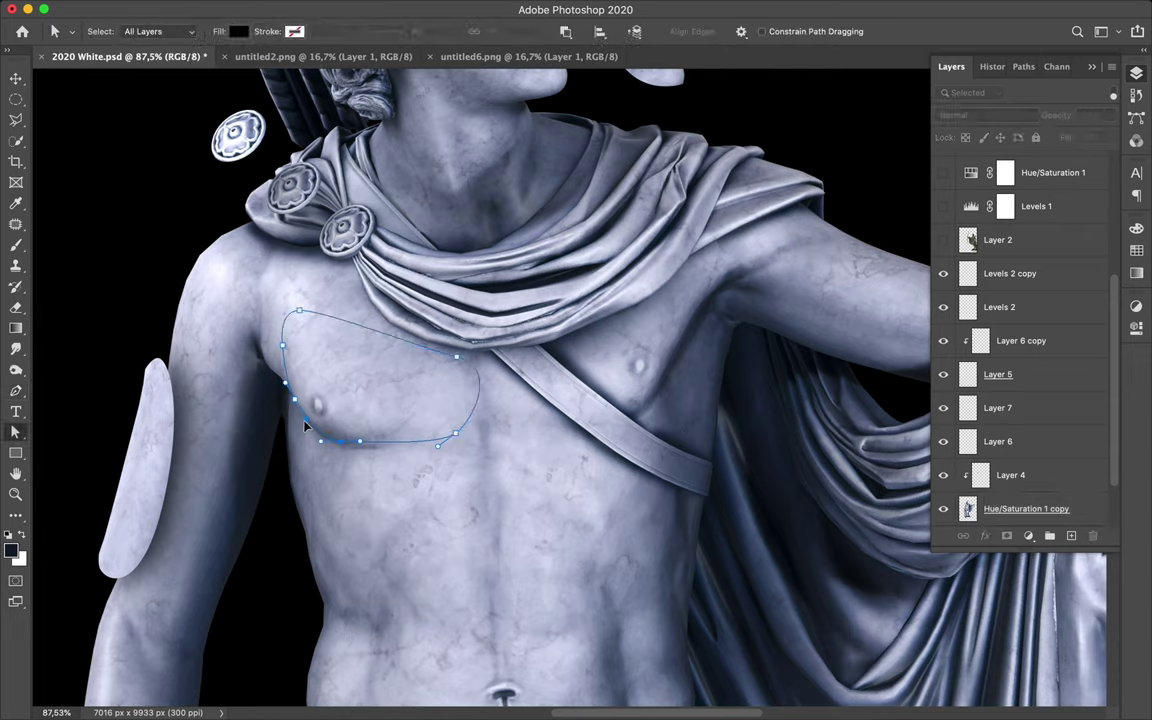
Step: Copy the chest piece to a new layer, move it outward from the torso, and raise its layer
key(p)
key(super+Return)
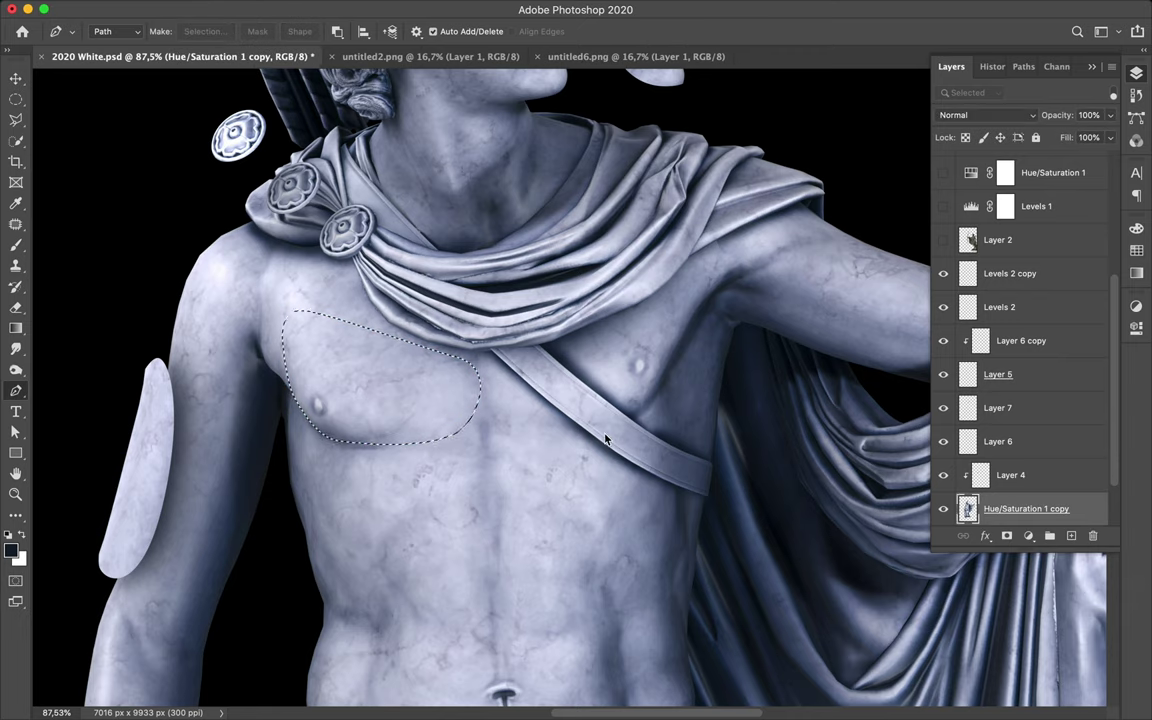
key(super+j)
key(v)
drag(393, 404, 332, 463)
scroll(419, 560, down, 3)
drag(1010, 508, 1015, 441)
drag(440, 320, 340, 170)
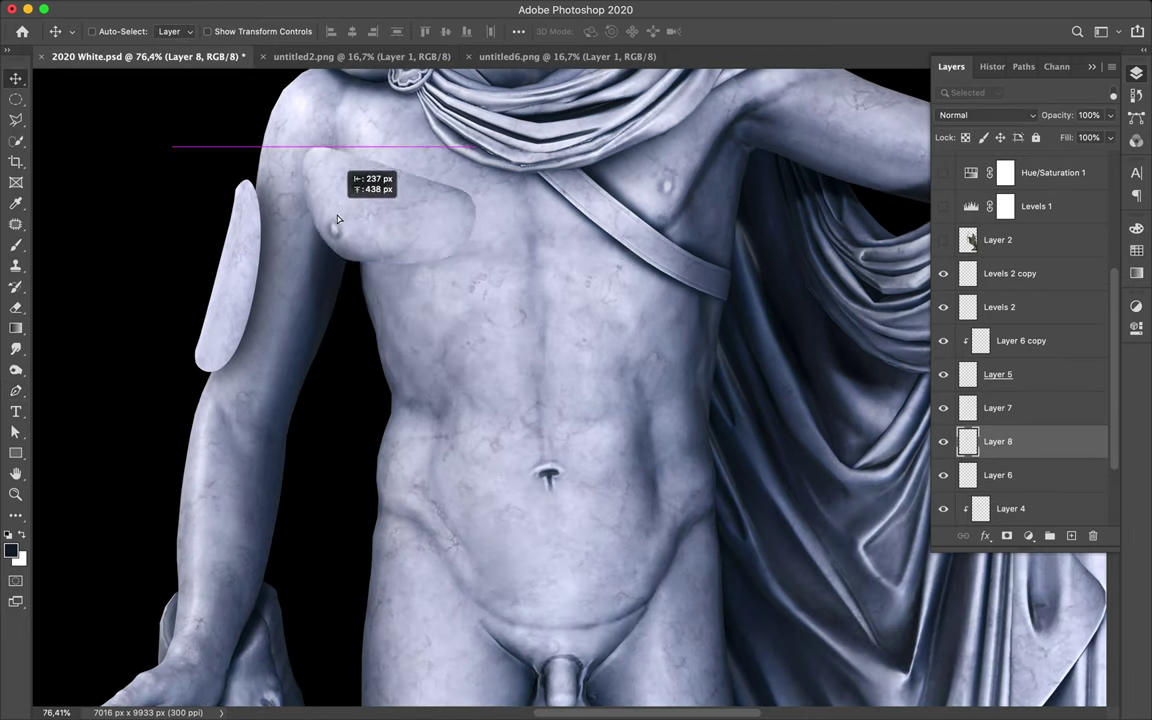
scroll(310, 198, up, 3)
Step: Nudge the chest piece into place and set its fill to 83%
super+click(968, 449)
key(m)
key(super+d)
key(v)
drag(420, 310, 411, 286)
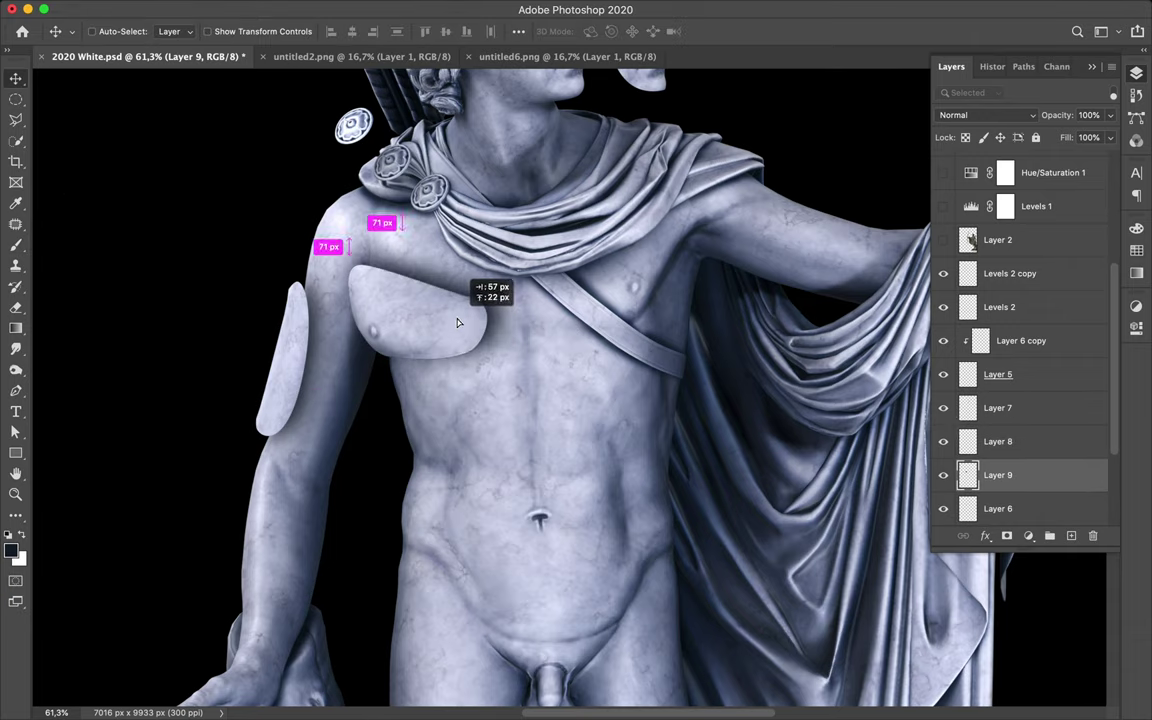
key(shift+8)
key(shift+3)
scroll(727, 347, up, 1)
scroll(727, 347, down, 3)
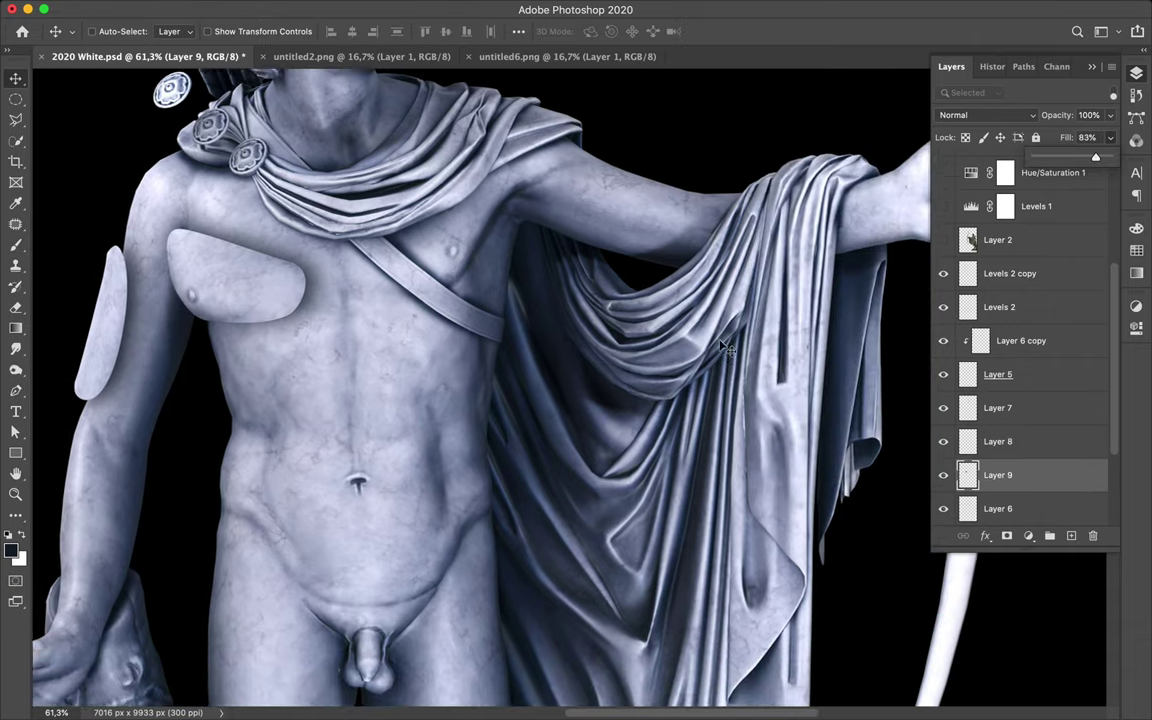
scroll(647, 305, right, 5)
scroll(647, 305, down, 2)
scroll(541, 334, up, 3)
scroll(541, 334, down, 2)
scroll(541, 334, down, 2)
scroll(341, 349, down, 5)
scroll(341, 349, left, 2)
scroll(341, 349, up, 3)
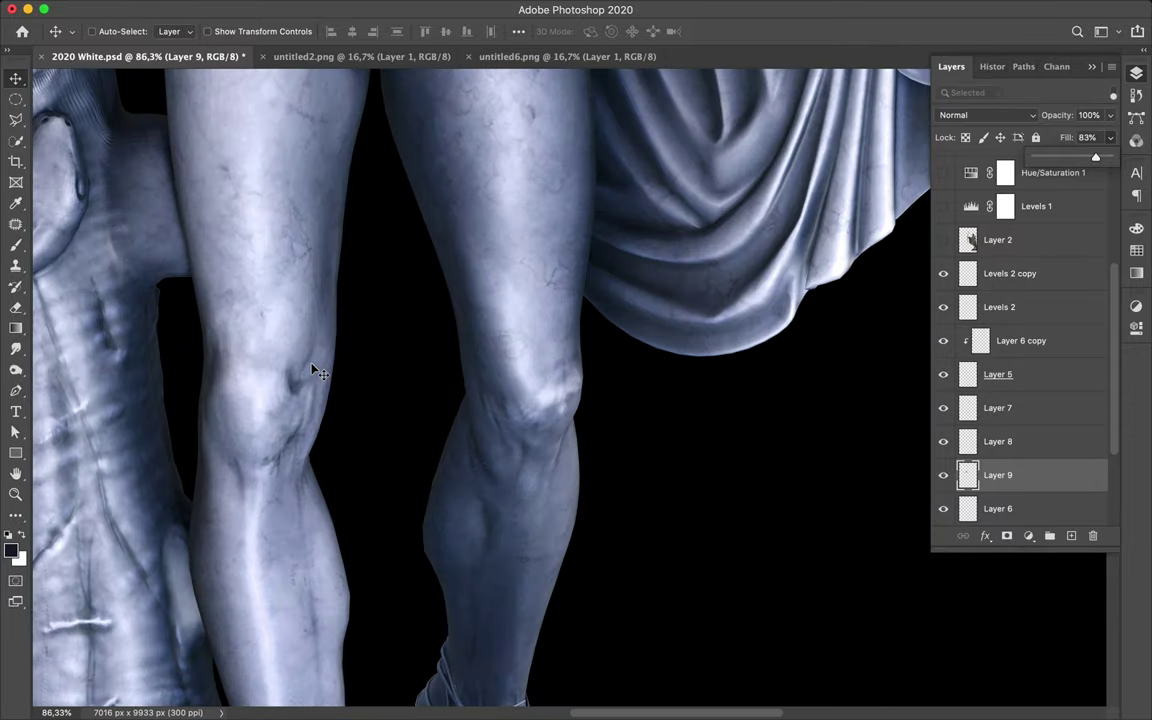
Step: Turn the knee outline into a selection and copy the knee onto new layers
key(p)
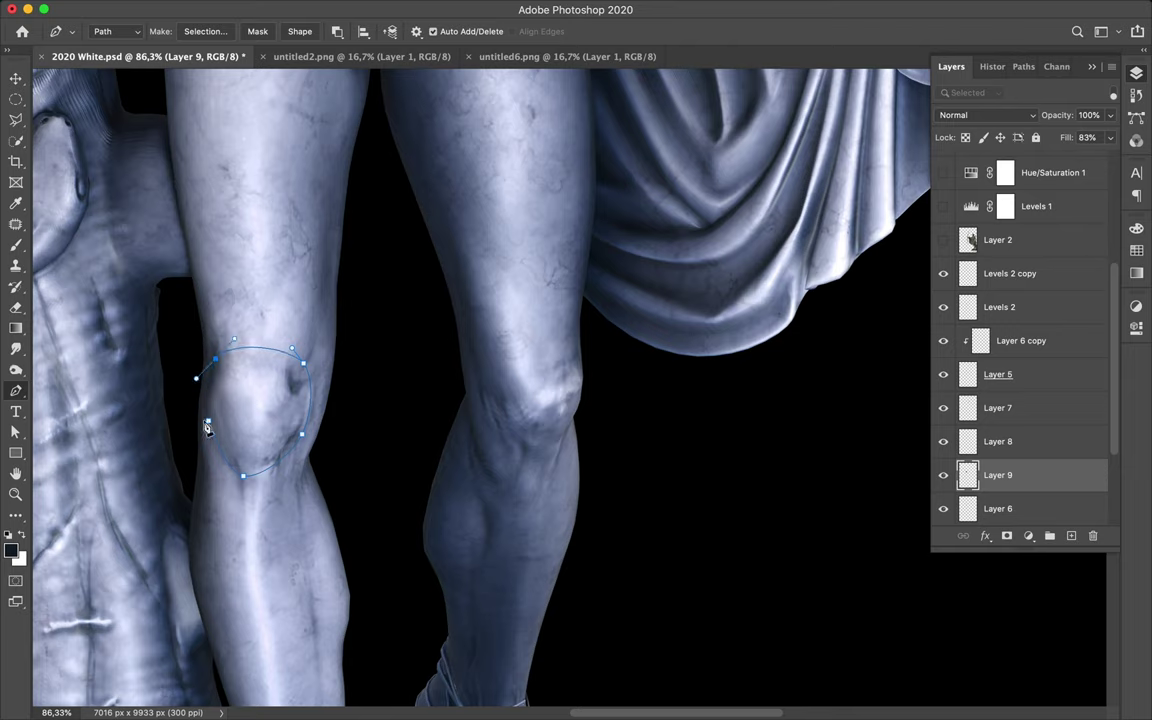
click(205, 31)
key(Return)
key(ctrl+j)
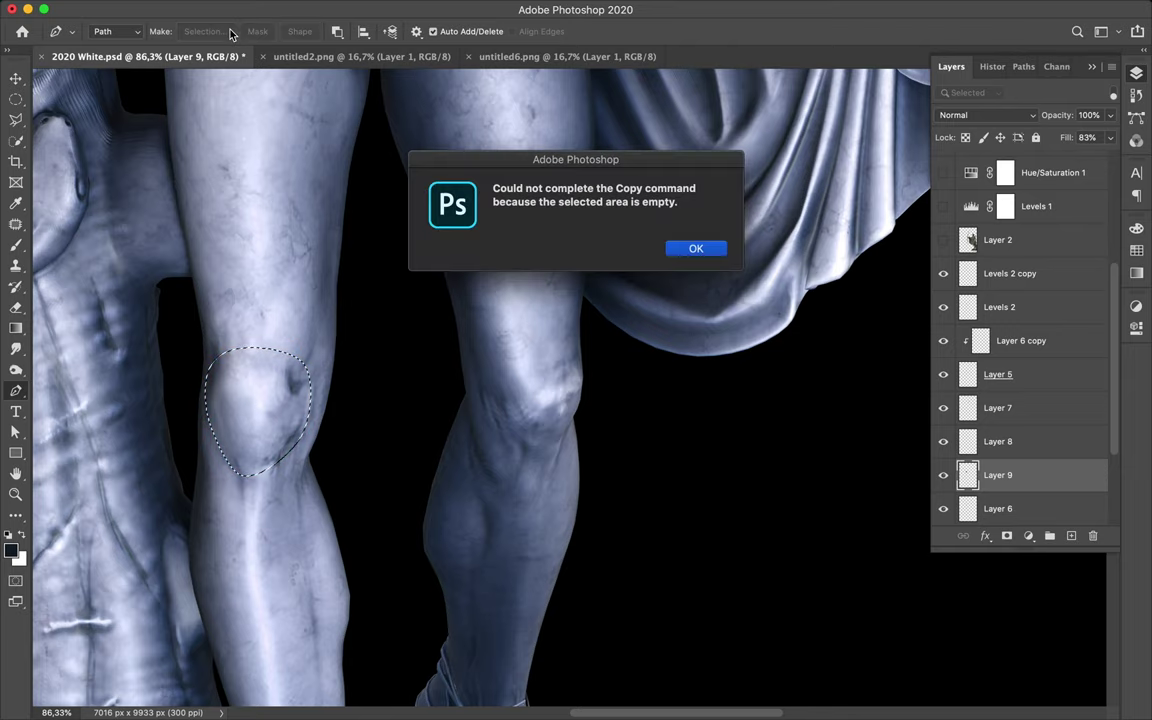
key(Return)
click(1025, 450)
key(ctrl+j)
key(ctrl+shift+alt+n)
key(ctrl+shift+d)
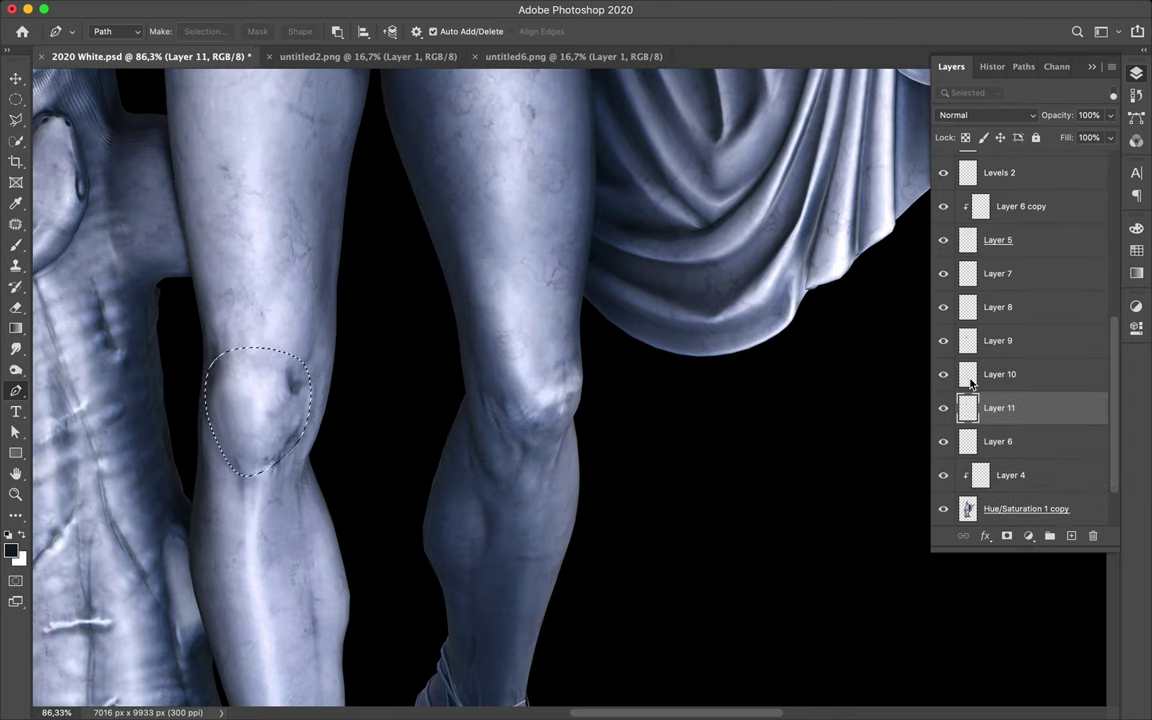
Step: Deselect and nudge the knee piece slightly down out of place
key(b)
key(ctrl+d)
key(m)
click(329, 8)
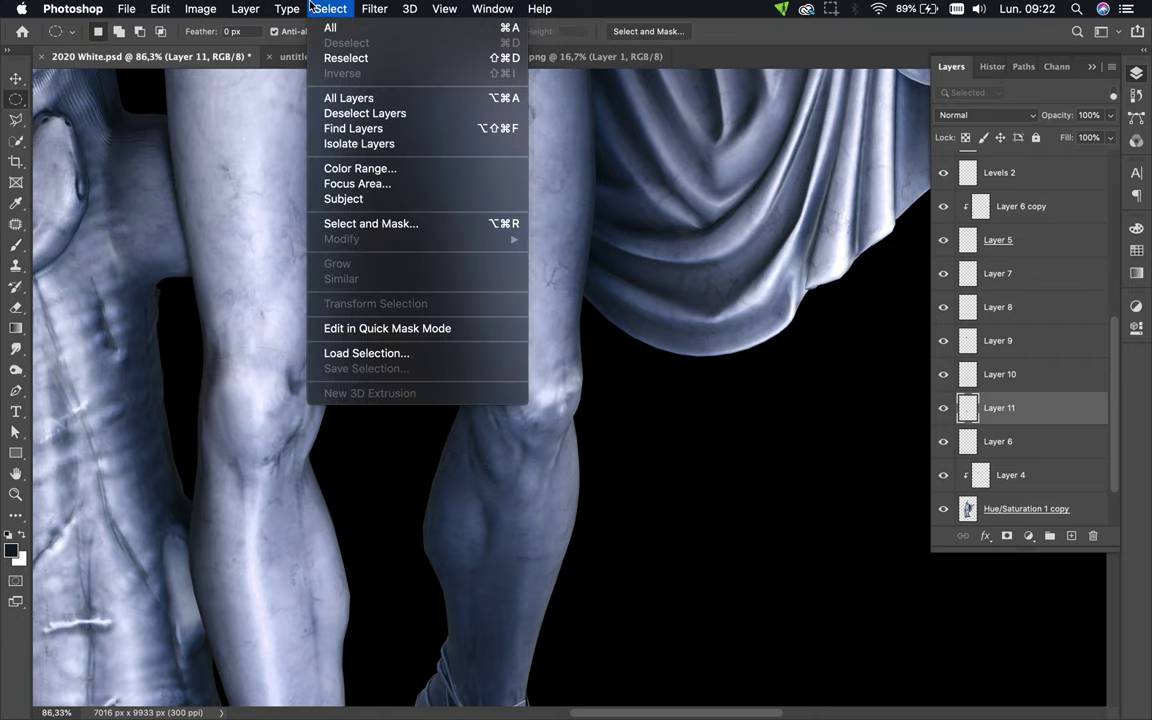
click(347, 340)
key(v)
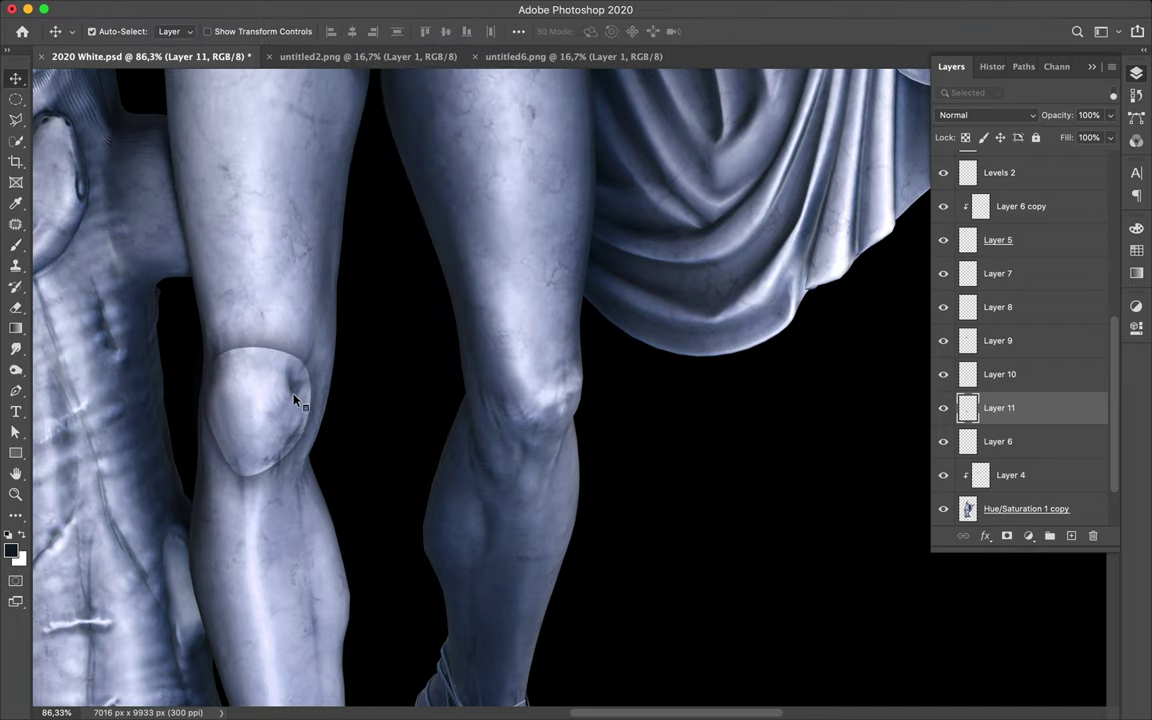
drag(271, 383, 275, 405)
scroll(275, 405, down, 5)
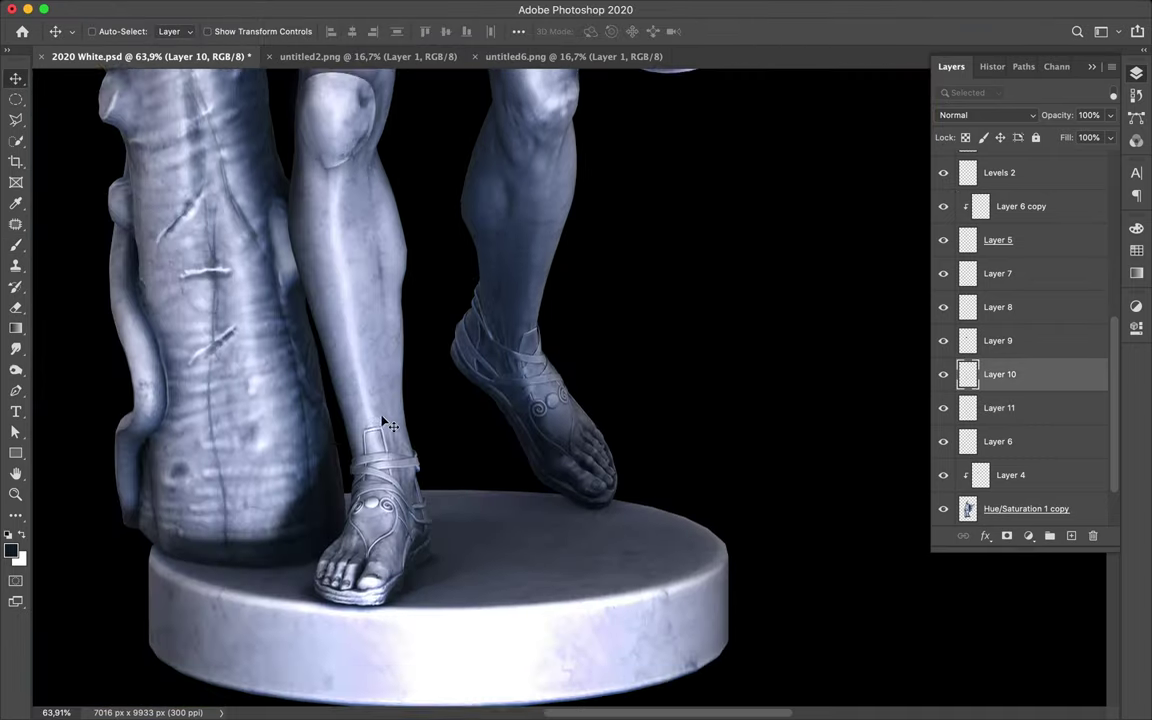
scroll(385, 420, down, 3)
scroll(388, 424, down, 3)
scroll(388, 424, down, 2)
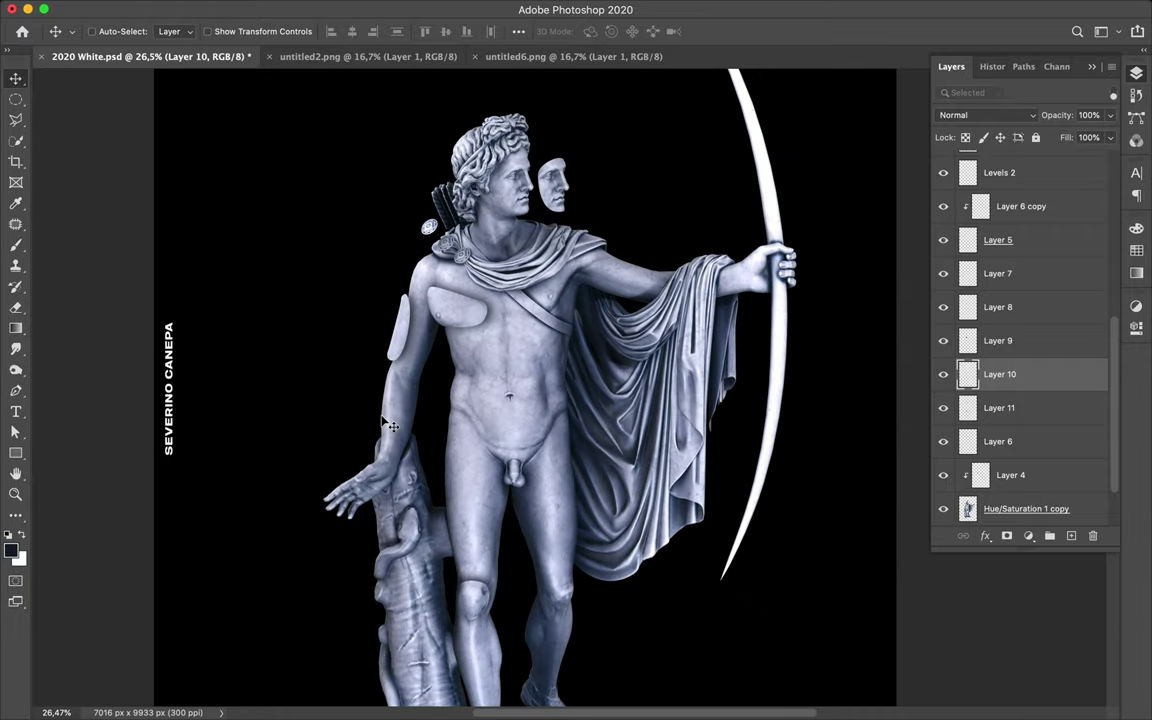
scroll(586, 360, up, 3)
scroll(532, 489, up, 2)
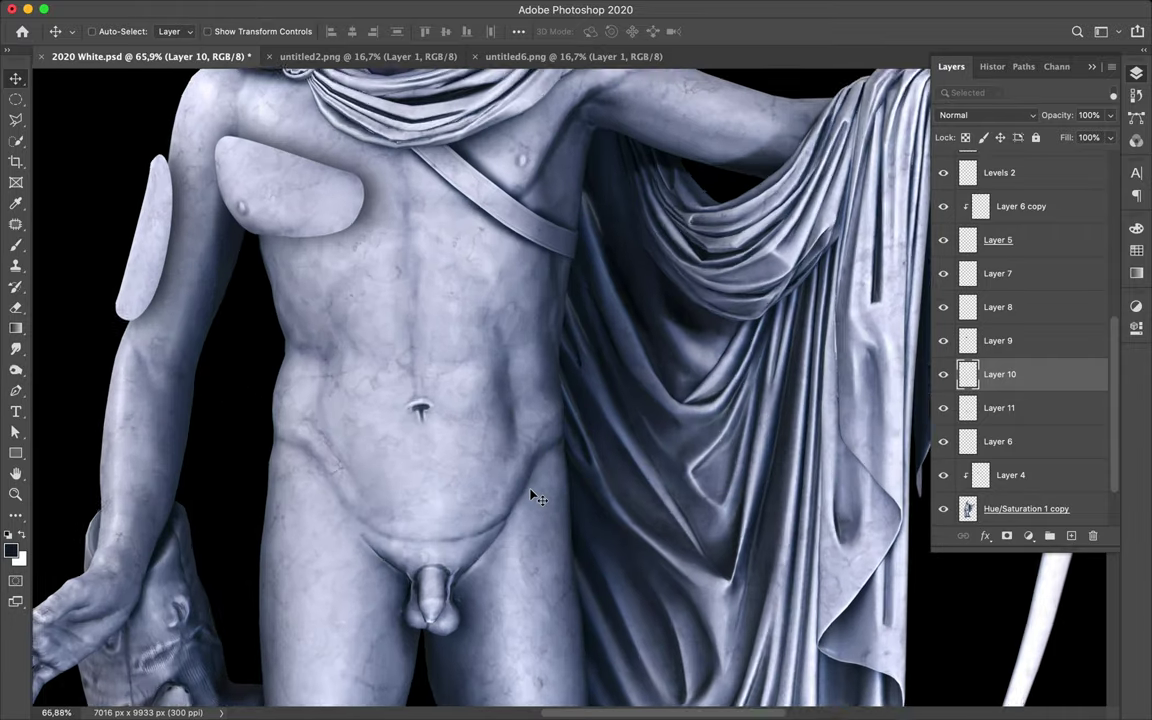
scroll(450, 540, up, 2)
Step: Trace the hip-to-waist piece, copy it to a new layer, and move it out from the body
key(p)
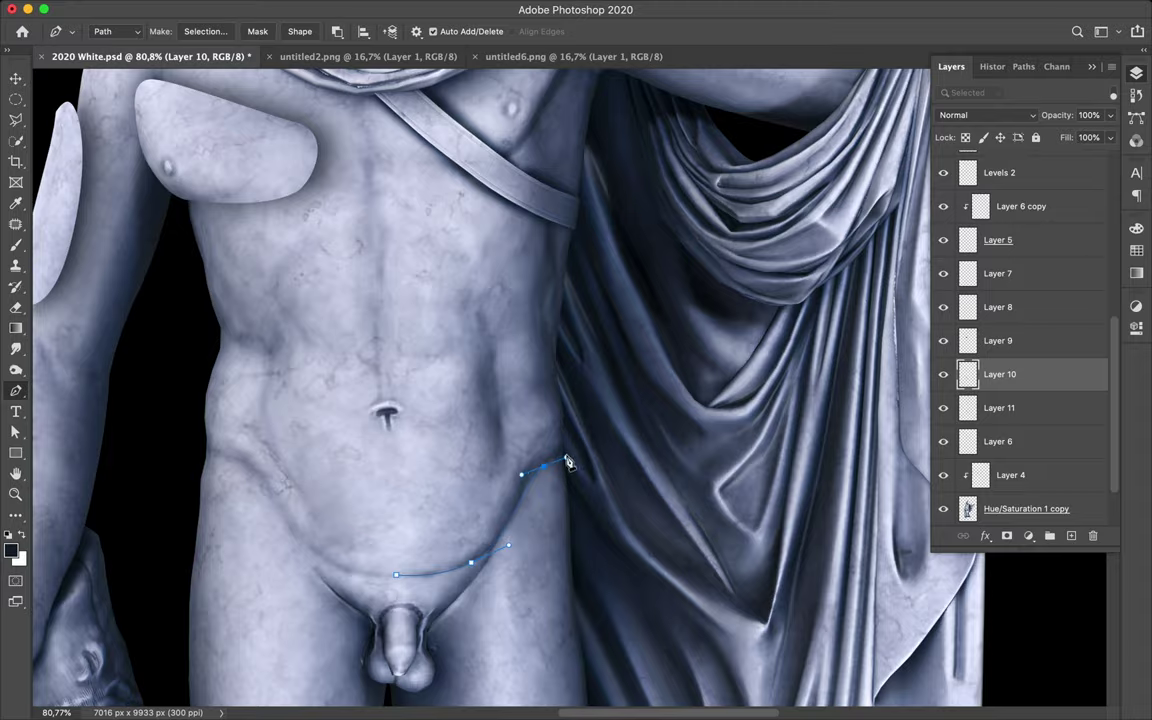
scroll(567, 462, up, 4)
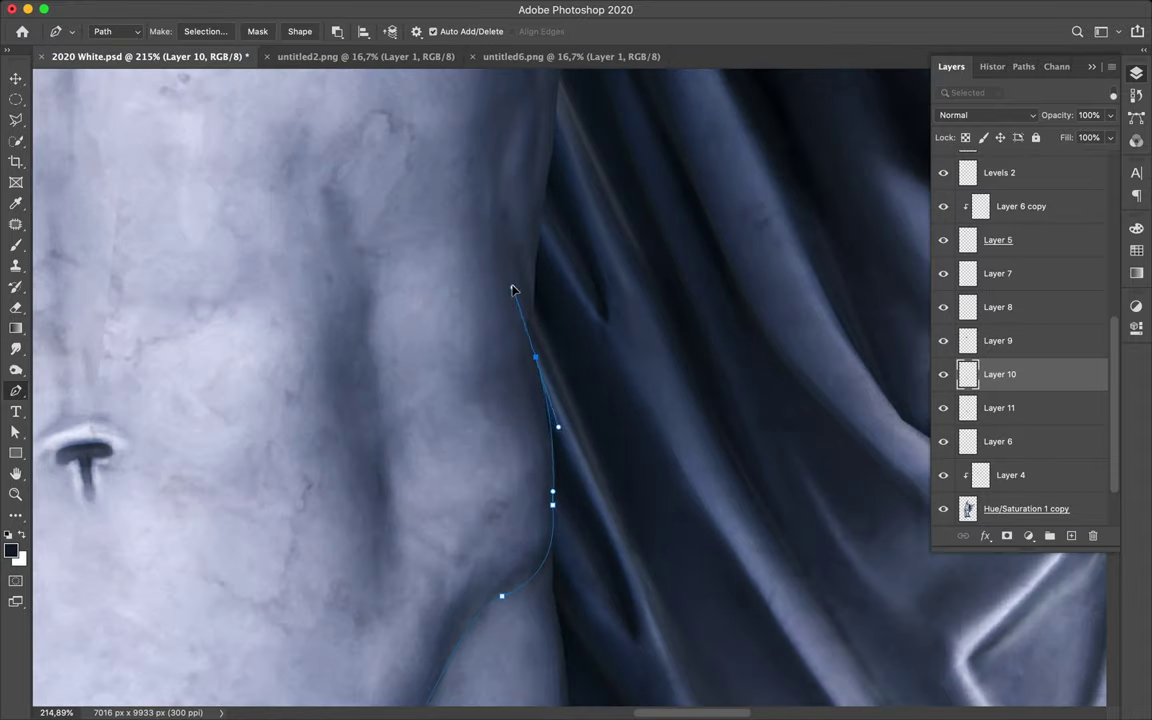
scroll(415, 363, down, 3)
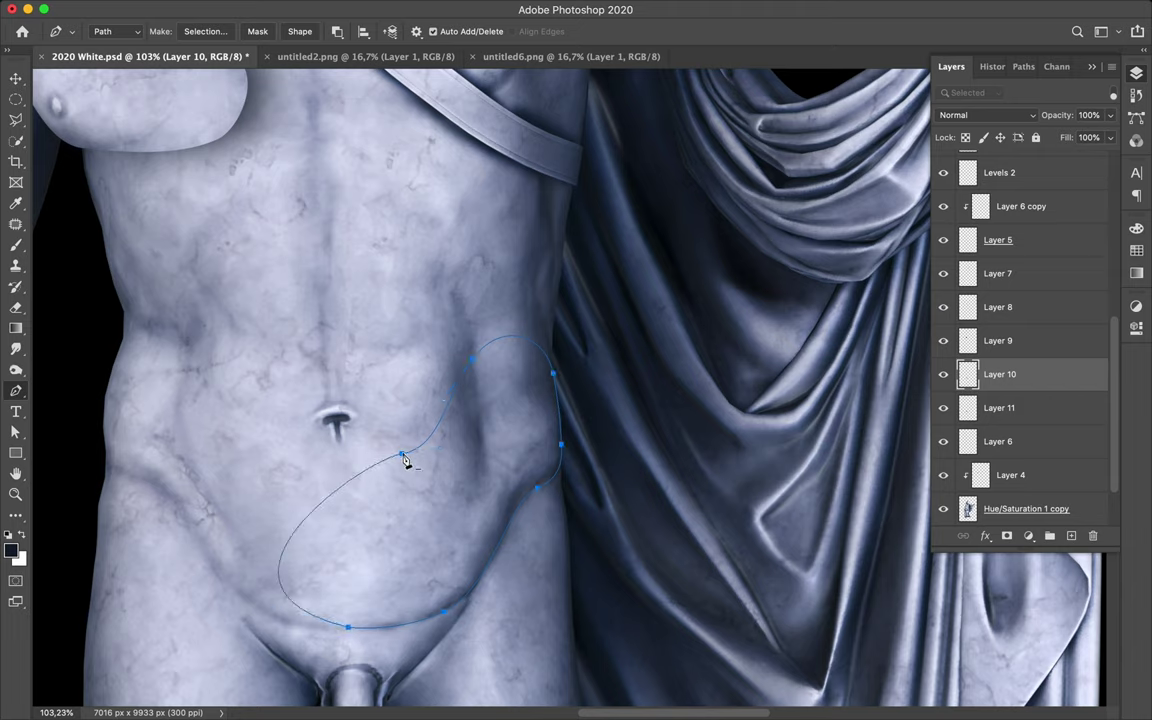
key(a)
drag(401, 455, 398, 500)
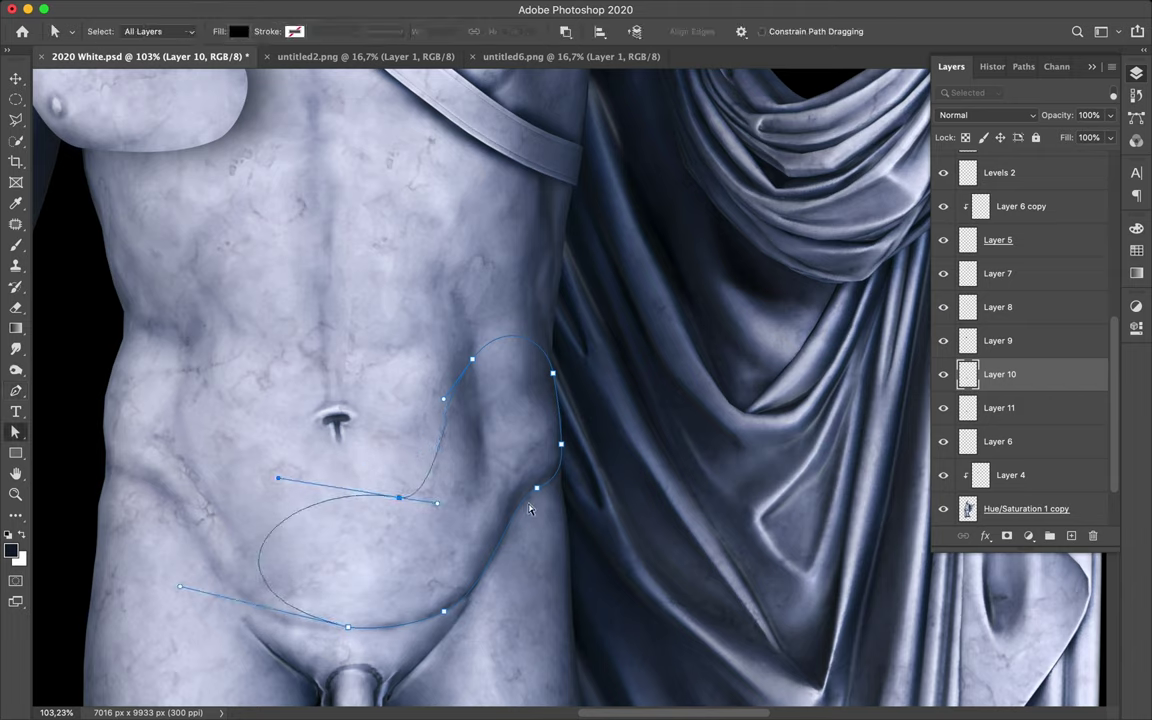
click(1026, 508)
click(663, 288)
key(ctrl+j)
key(v)
drag(472, 400, 527, 419)
drag(1012, 508, 1020, 345)
Step: Set Layer 6 fill to 60%, reapply the Gaussian Blur, and shift it about 20 by 15 px
ctrl+click(967, 374)
click(997, 407)
key(shift+6)
key(ctrl+d)
key(m)
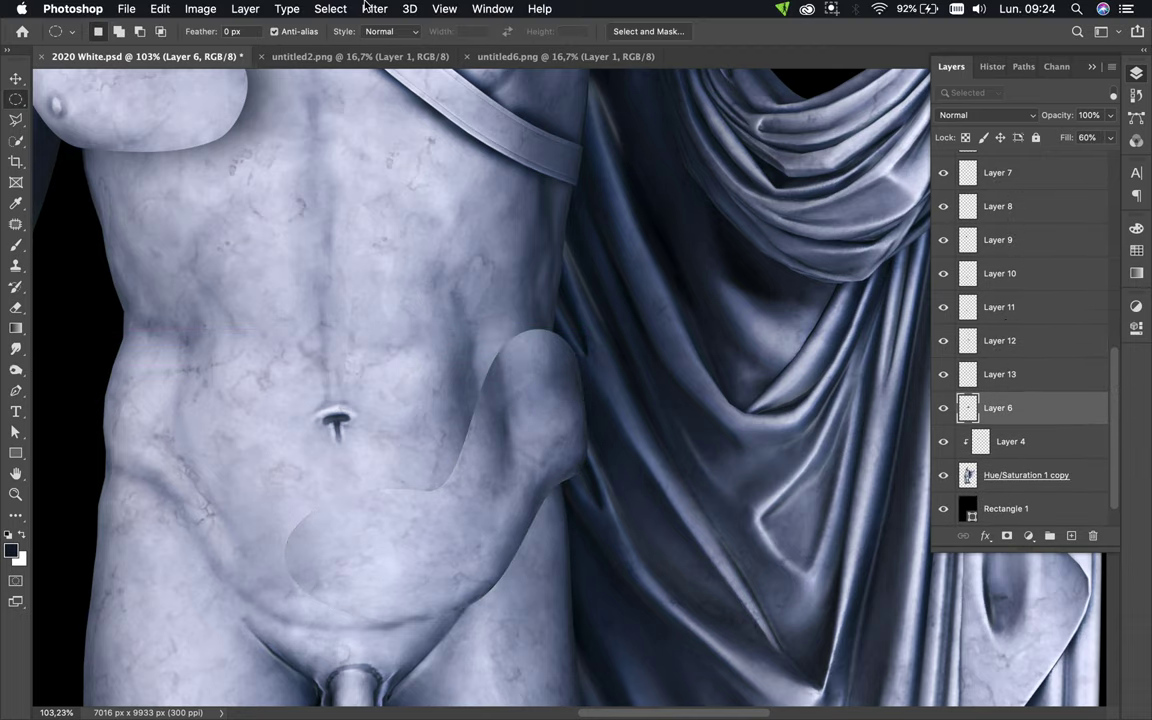
key(ctrl+f)
key(v)
drag(470, 430, 491, 445)
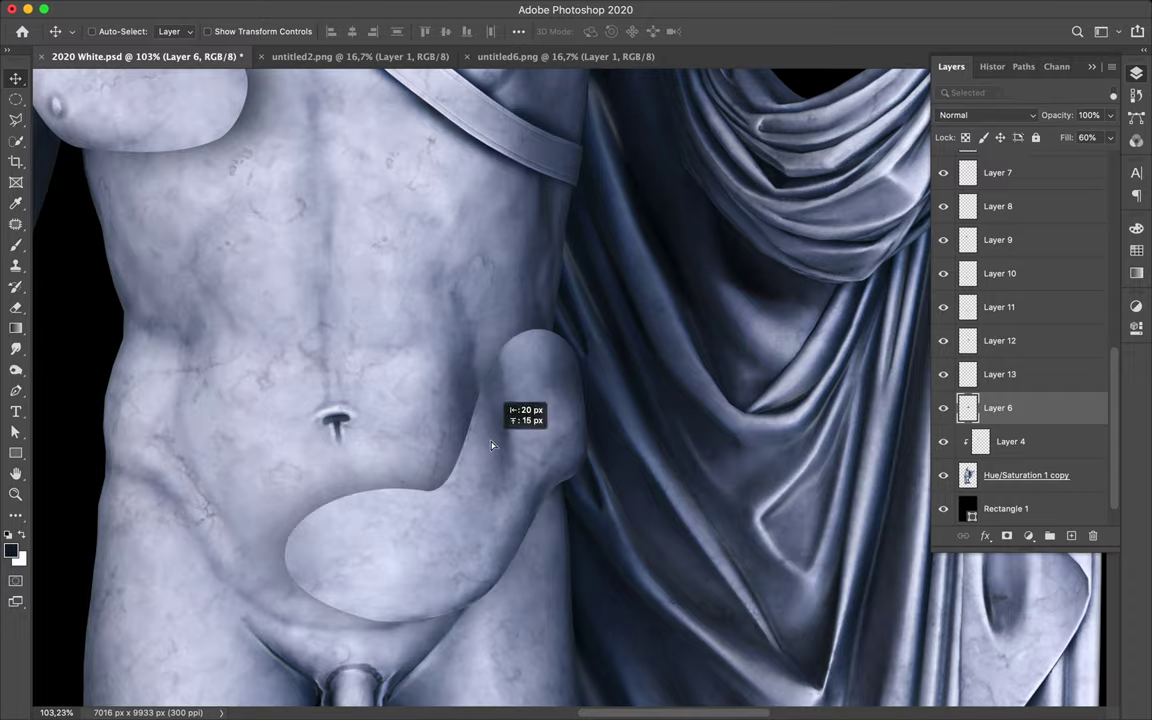
scroll(491, 445, down, 2)
scroll(491, 445, down, 5)
scroll(491, 445, down, 3)
scroll(775, 362, up, 6)
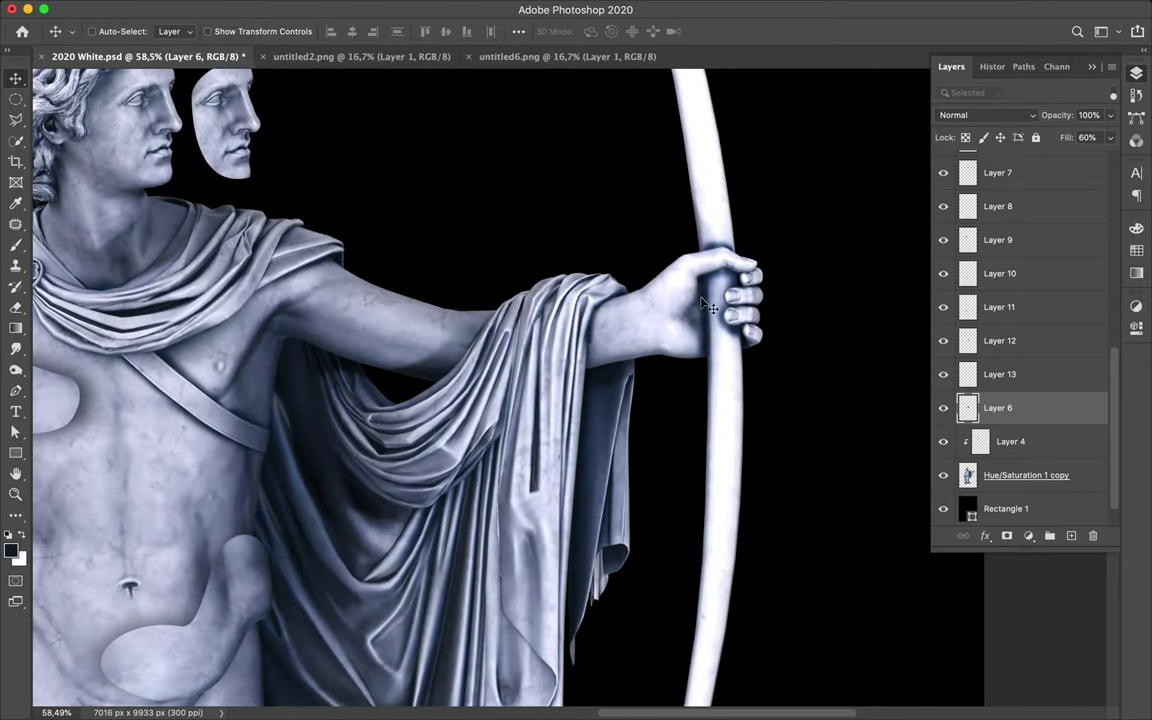
Step: Path the hand and bow on the statue layer and cut them onto their own layer
scroll(775, 362, up, 3)
ctrl+click(687, 298)
key(p)
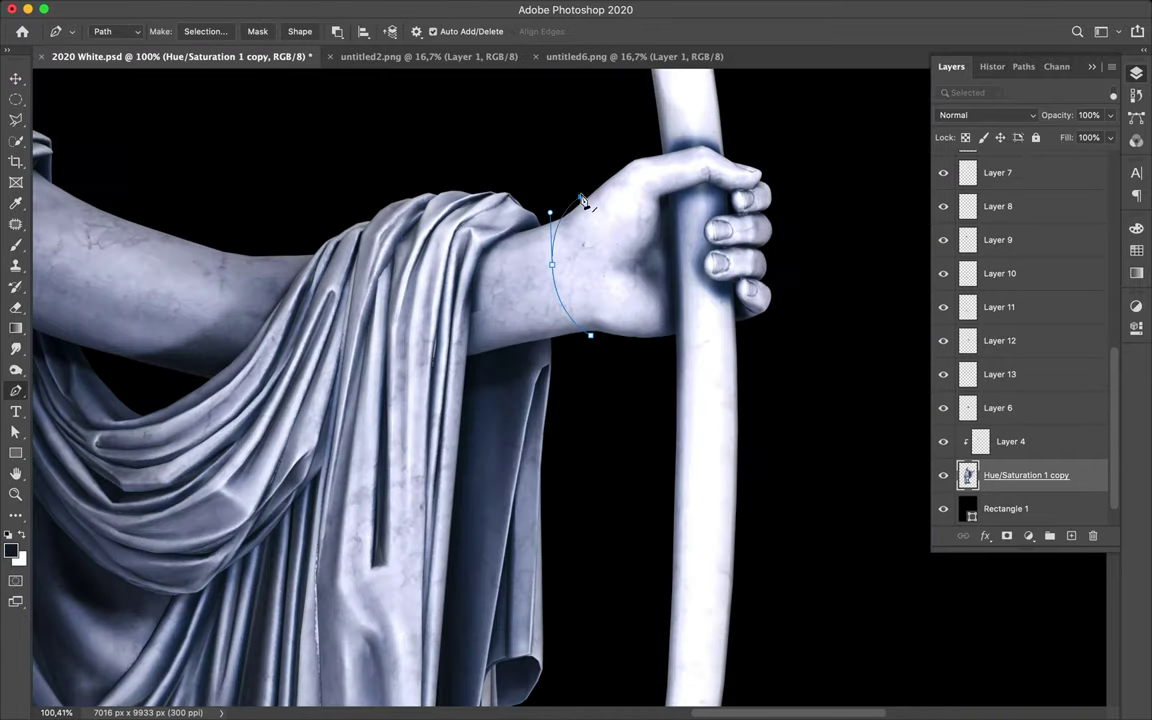
scroll(585, 205, down, 5)
scroll(586, 147, down, 2)
scroll(630, 488, down, 1)
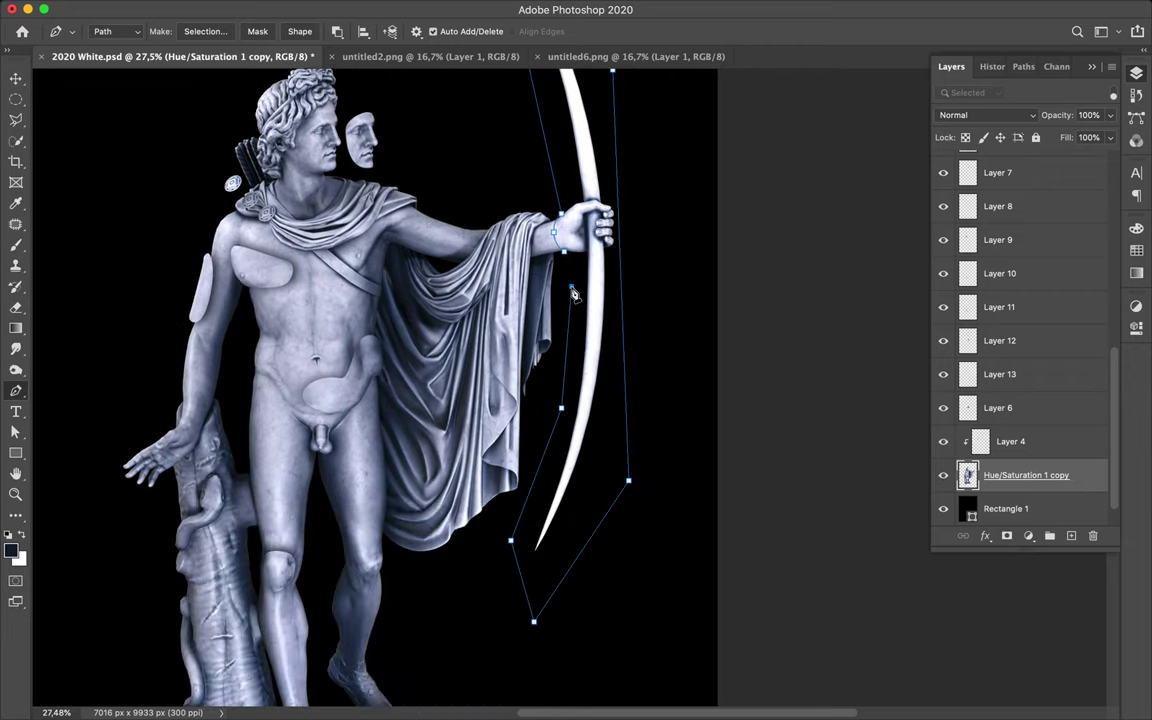
click(205, 31)
key(Return)
key(ctrl+x)
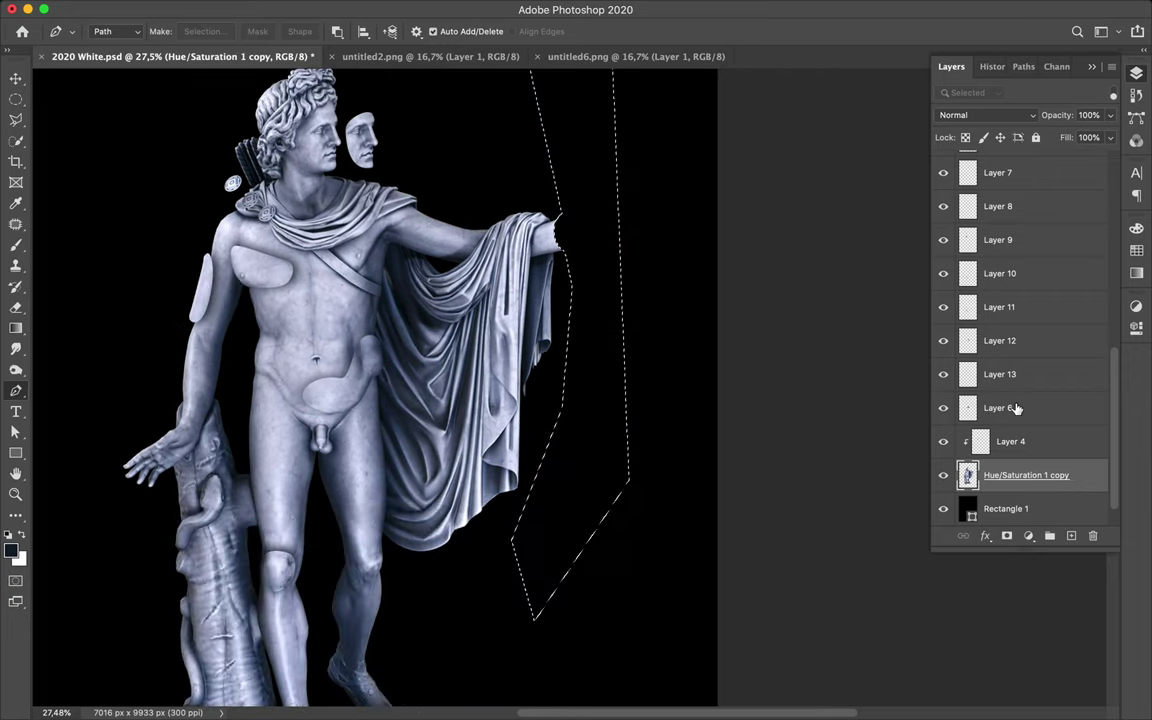
key(ctrl+v)
Step: Return to the statue layer and start a curved pen path along the forearm's cut end
key(v)
scroll(533, 187, up, 5)
key(alt+[)
key(alt+[)
key(alt+[)
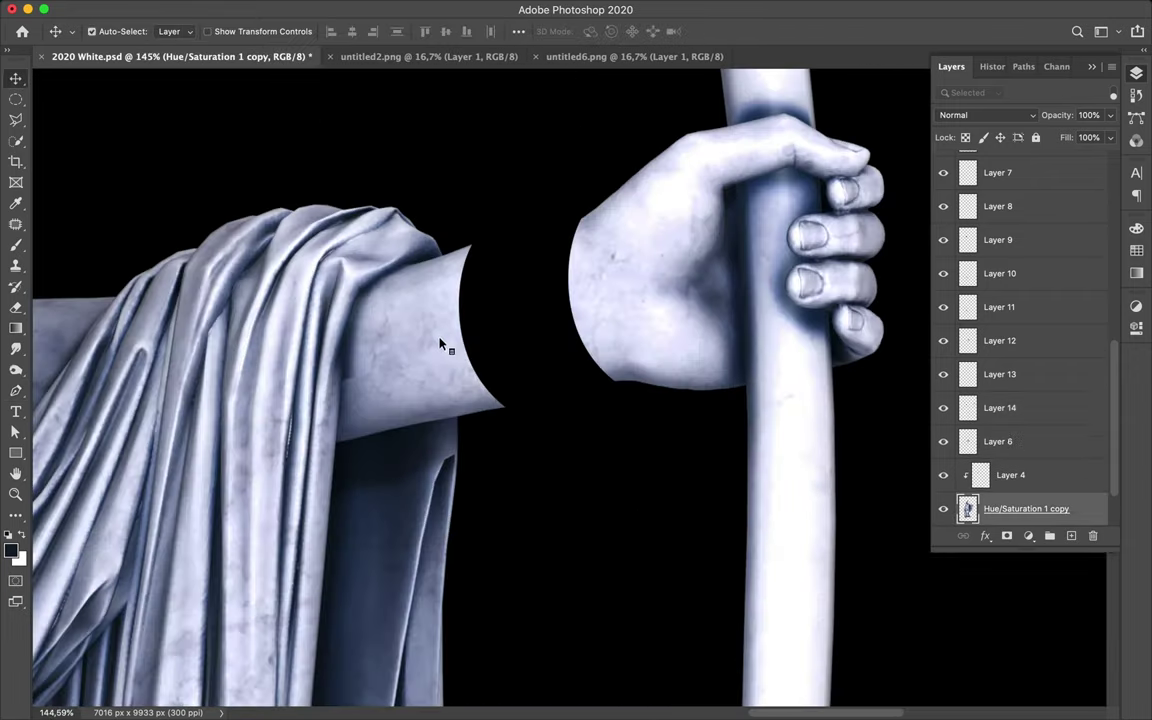
key(p)
scroll(450, 231, up, 4)
scroll(338, 256, up, 3)
click(338, 256)
drag(395, 243, 435, 263)
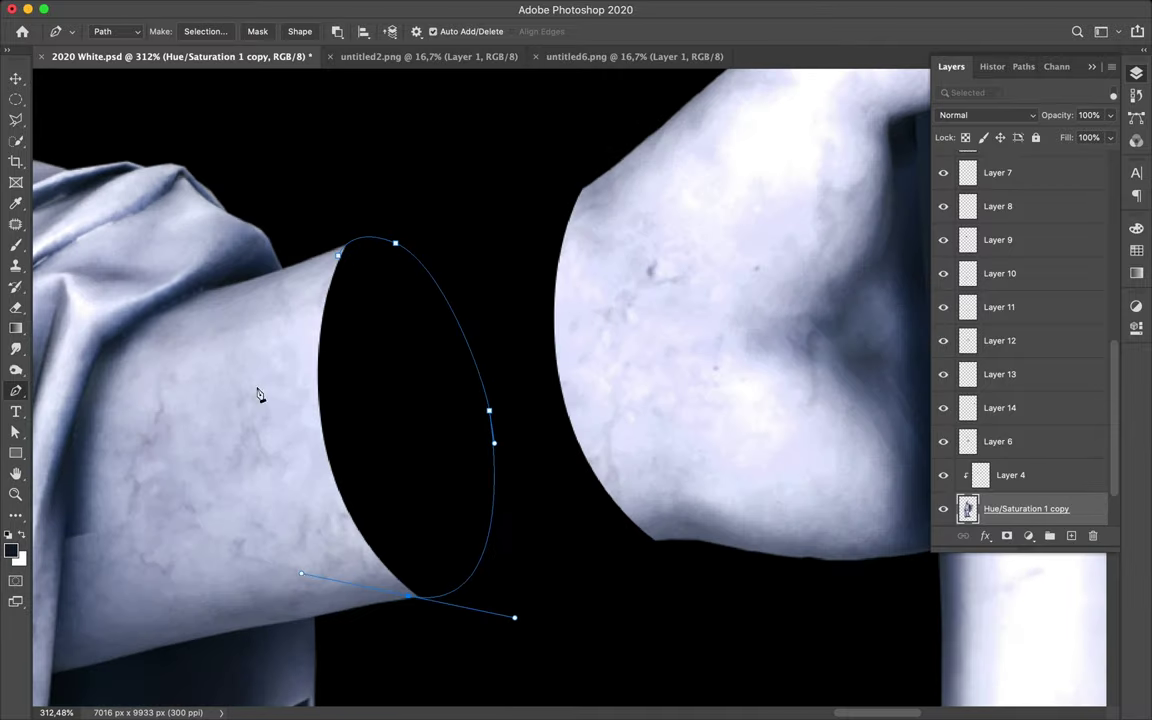
Step: Adjust the path anchors so the curve wraps around the forearm's cut end
key(a)
scroll(411, 597, up, 3)
scroll(386, 496, down, 2)
scroll(386, 496, down, 3)
drag(461, 532, 471, 552)
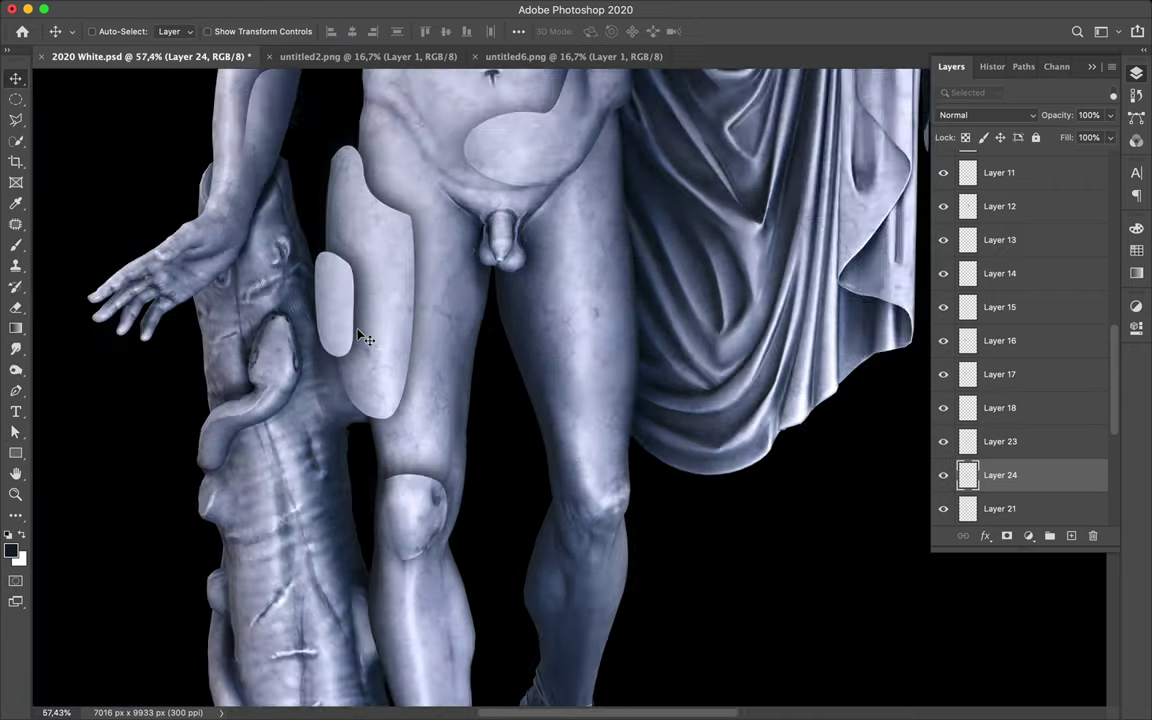
scroll(321, 295, up, 2)
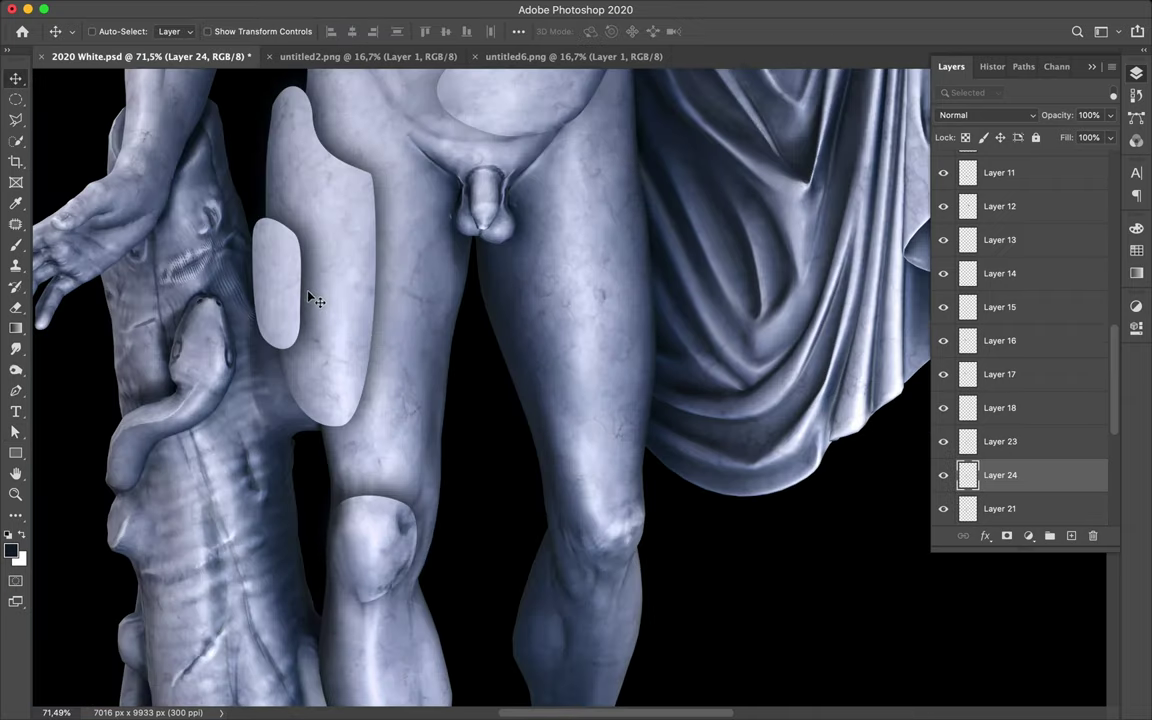
Step: Shift the pill-shaped thigh fragment slightly right and reposition the knee fragment on the leg
ctrl+click(314, 290)
drag(321, 281, 368, 281)
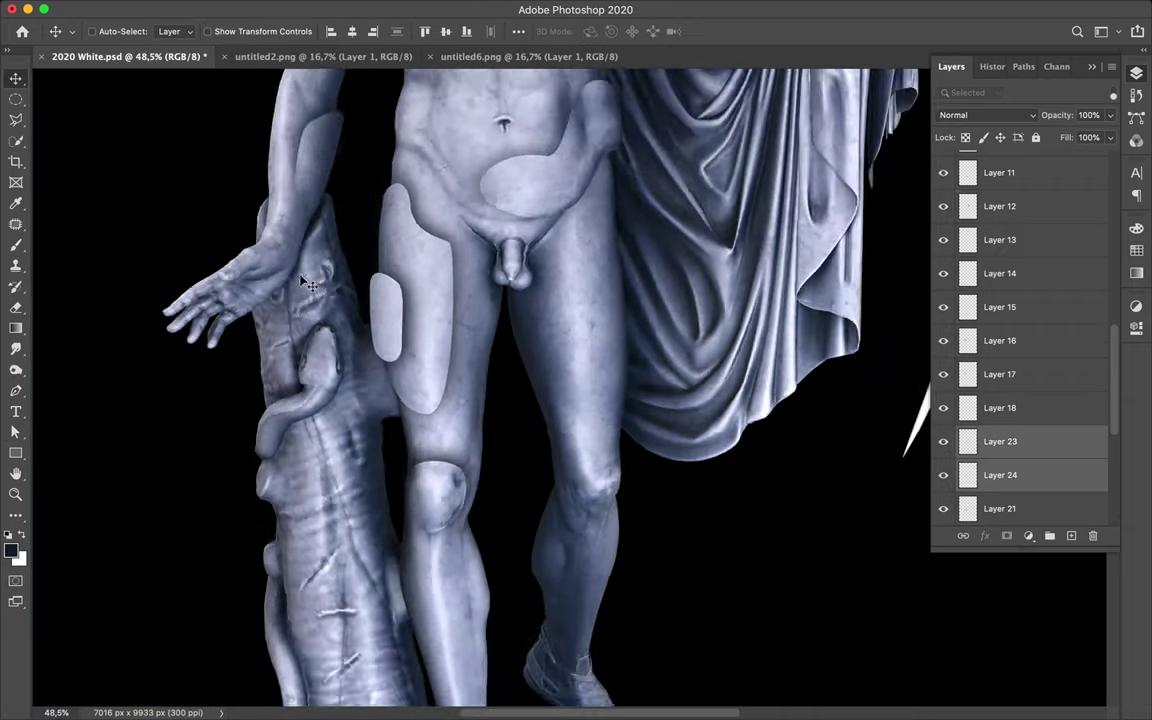
scroll(510, 407, down, 10)
scroll(507, 405, up, 5)
ctrl+click(392, 350)
drag(392, 350, 425, 360)
scroll(382, 319, up, 3)
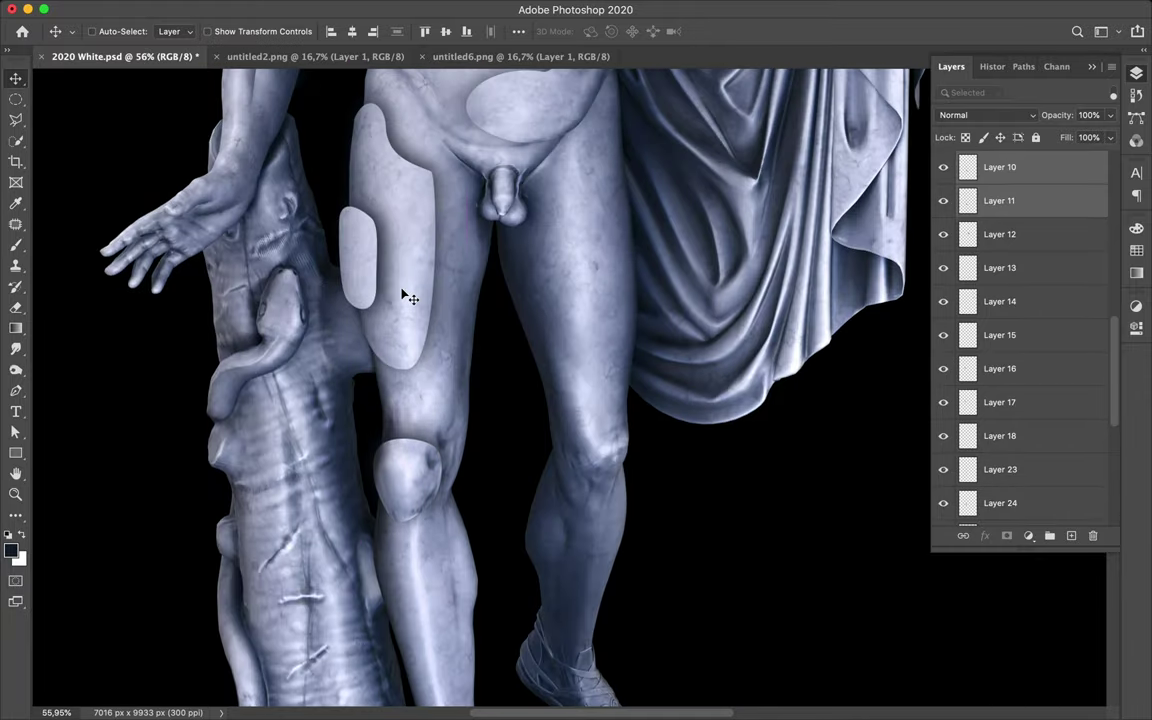
scroll(382, 319, down, 2)
Step: Cut the fingertip onto its own layer (Layer 25) and move it above Layer 6
scroll(144, 193, up, 4)
scroll(297, 270, up, 3)
key(p)
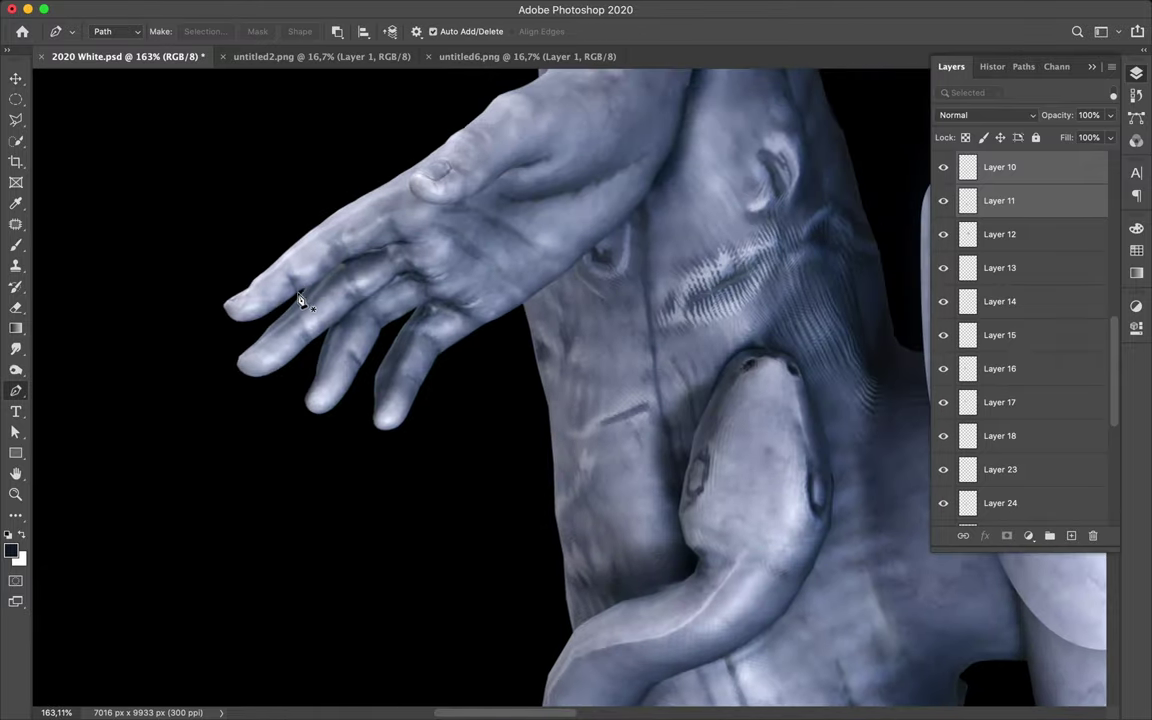
click(205, 31)
click(663, 288)
scroll(1041, 300, down, 5)
click(1058, 343)
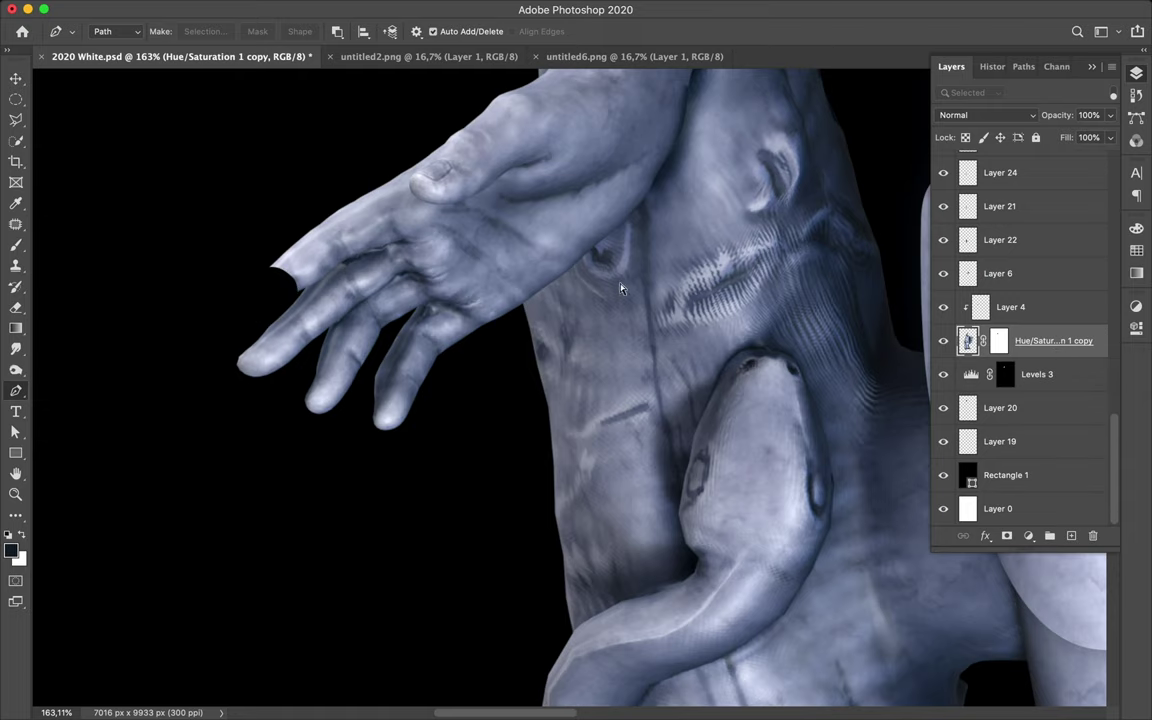
key(ctrl+j)
key(v)
drag(1000, 340, 995, 252)
Step: Add Layer 26 beneath the statue layer and close a pen path around the finger stump
scroll(256, 313, up, 5)
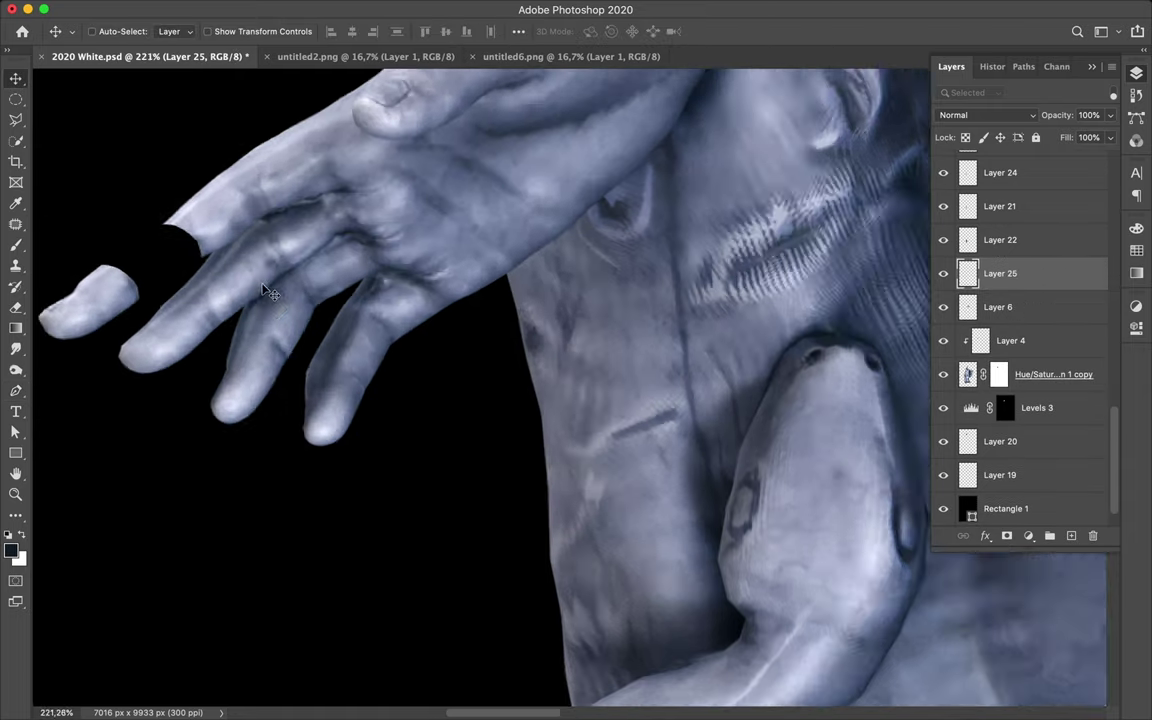
click(1040, 374)
key(ctrl+shift+alt+n)
key(p)
scroll(333, 293, up, 2)
scroll(372, 300, up, 3)
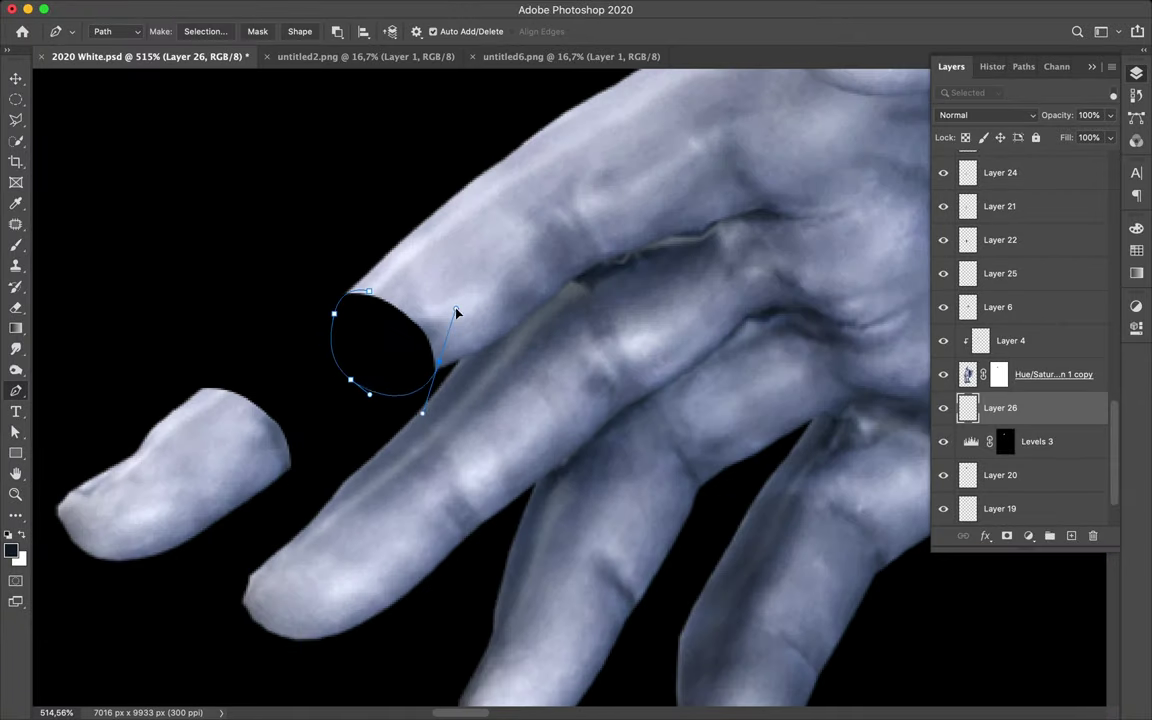
click(365, 295)
Step: Turn the finger stump path into a selection
scroll(468, 175, down, 3)
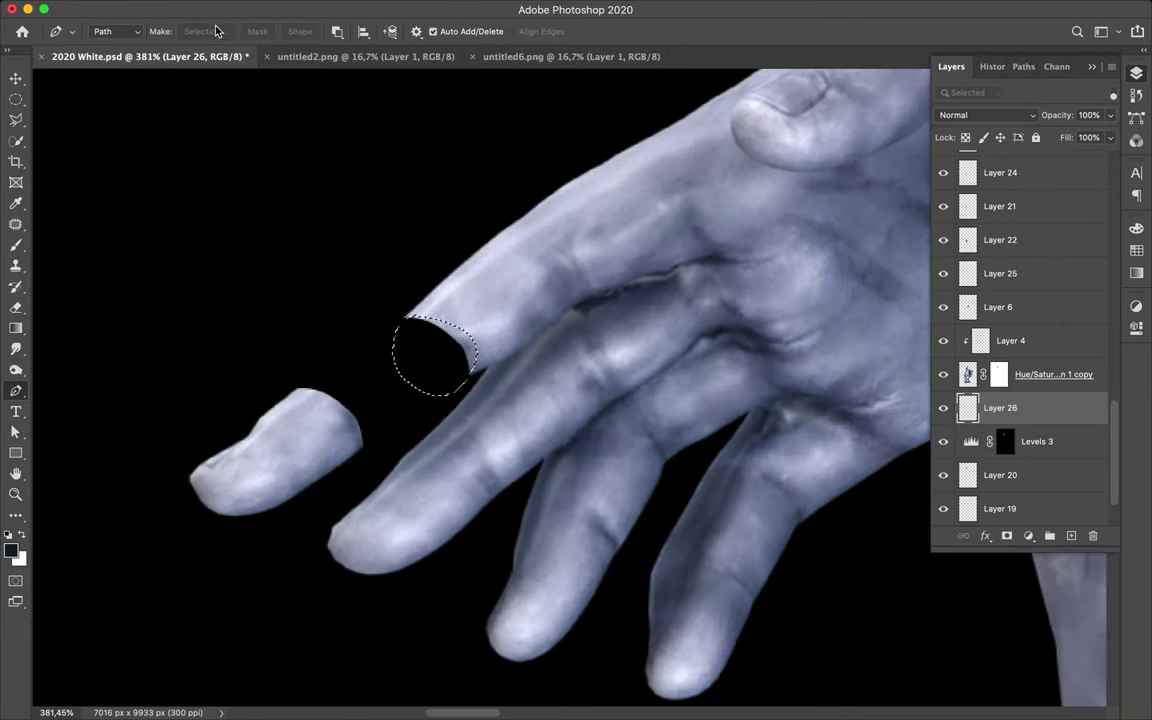
key(ctrl+0)
scroll(495, 337, up, 2)
scroll(495, 337, up, 2)
key(s)
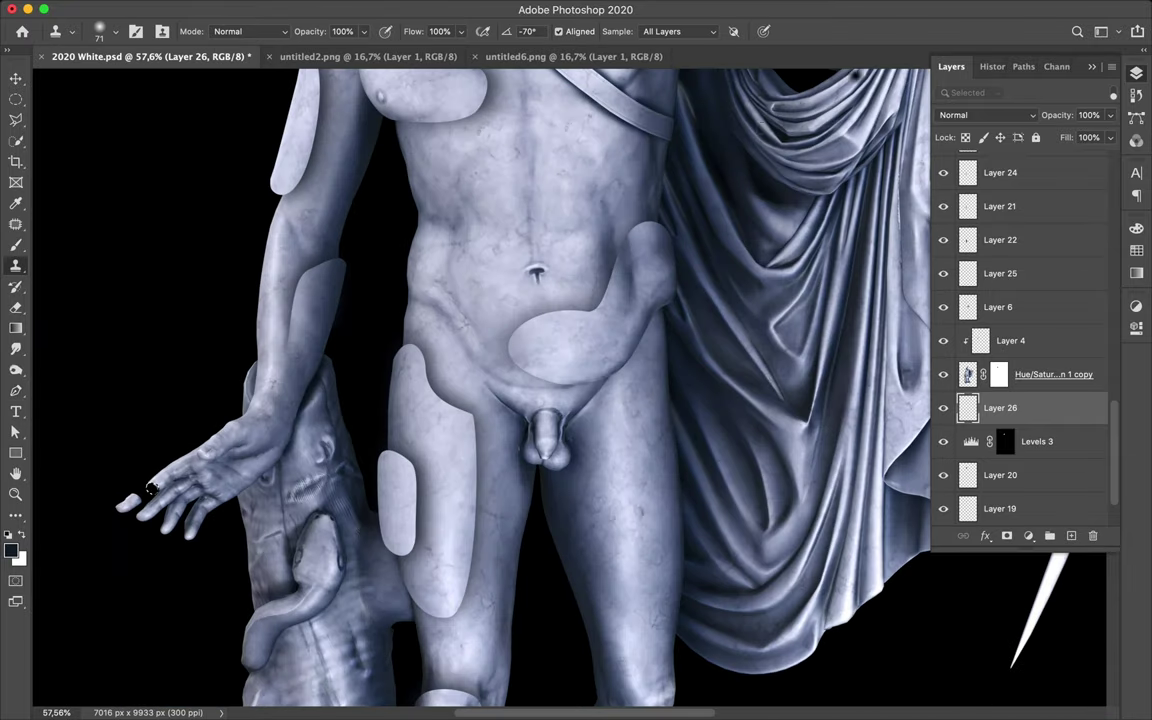
Step: Trace the belly with a pen path on the statue image layer
key(m)
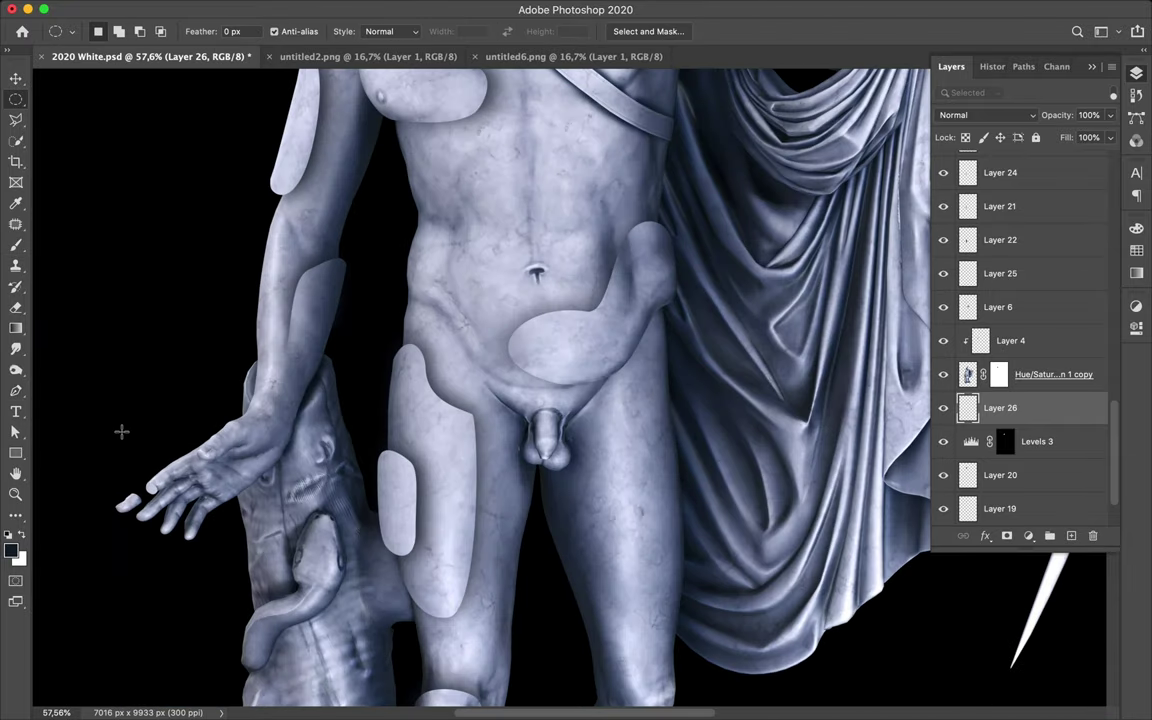
key(s)
key(m)
scroll(193, 342, up, 3)
scroll(360, 502, up, 2)
key(p)
key(alt+])
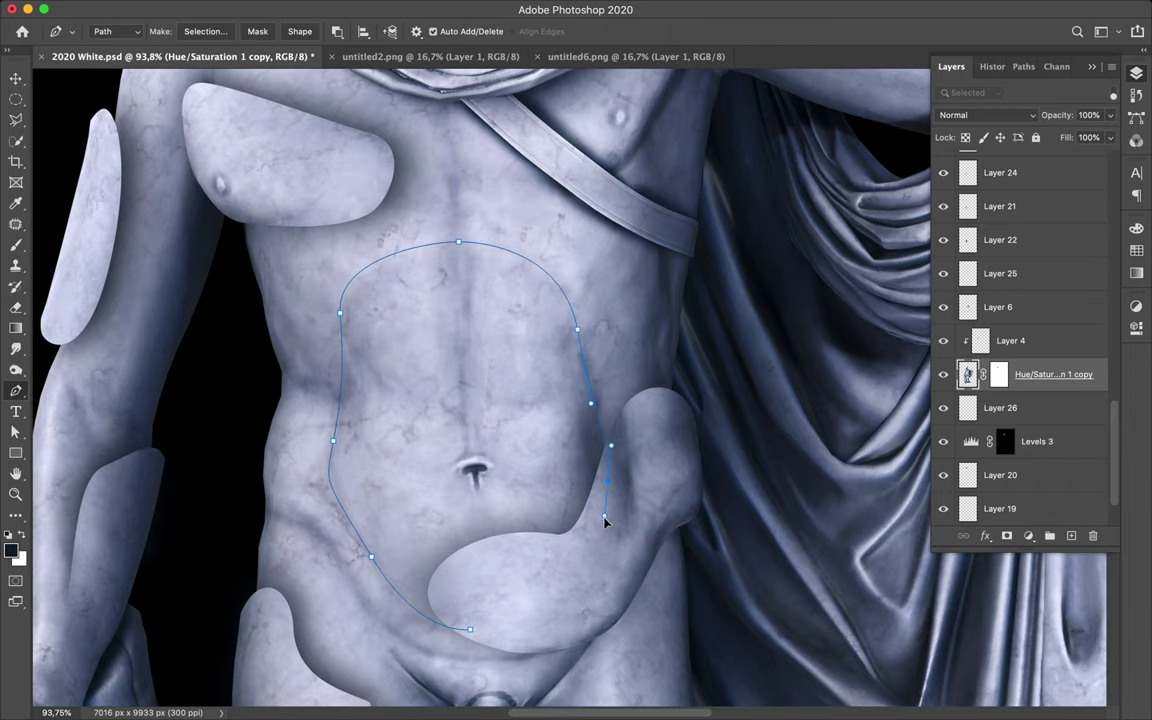
Step: Copy the belly selection onto a new layer and save the document
click(205, 31)
click(663, 285)
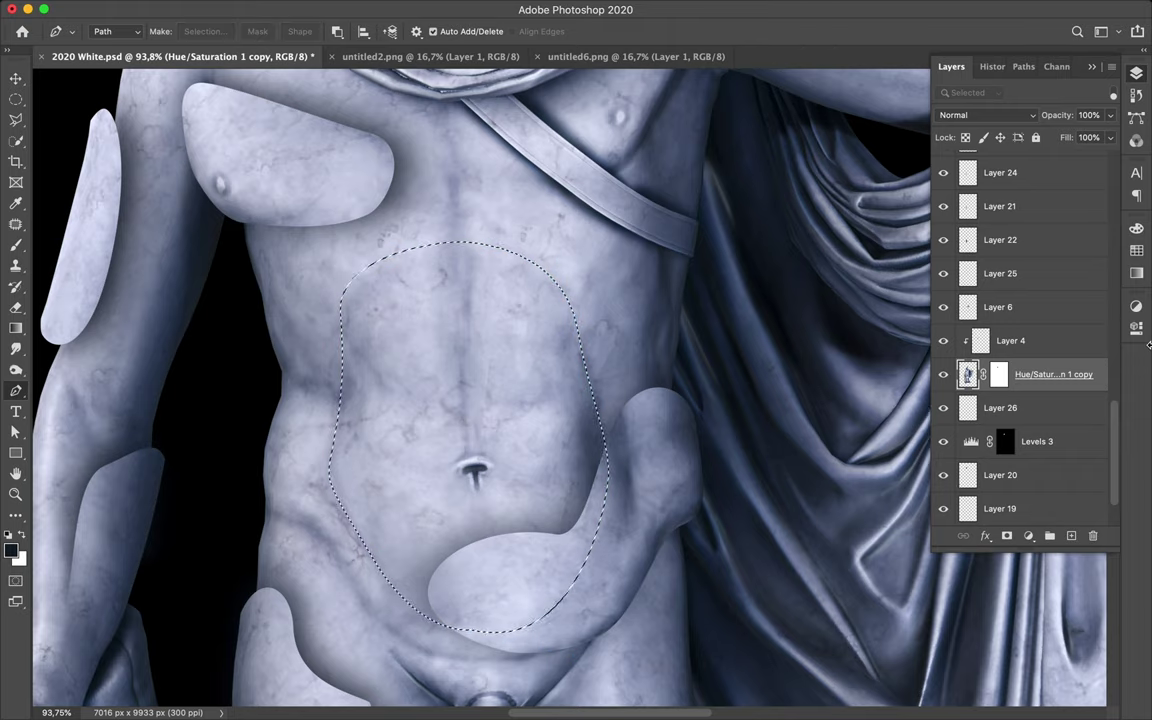
key(ctrl+j)
drag(1027, 393, 1010, 290)
key(ctrl+s)
scroll(678, 317, down, 3)
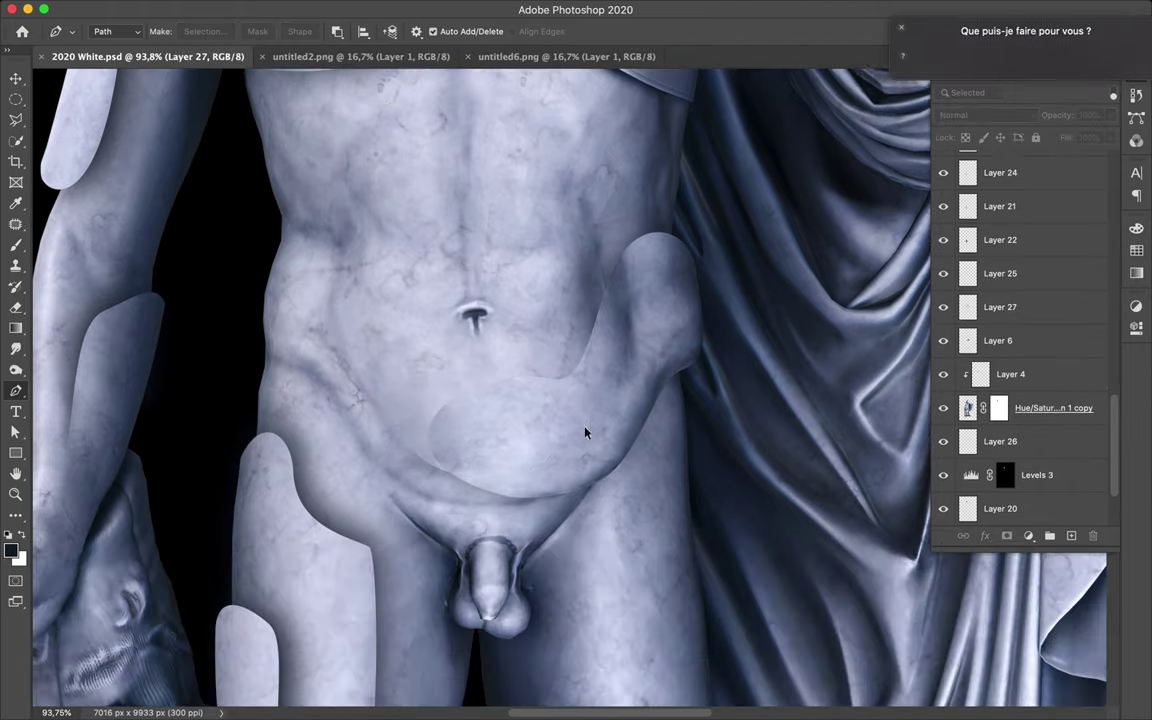
Step: Move Layer 6 between Layer 16 and Layer 17 in the stack
key(v)
ctrl+click(765, 340)
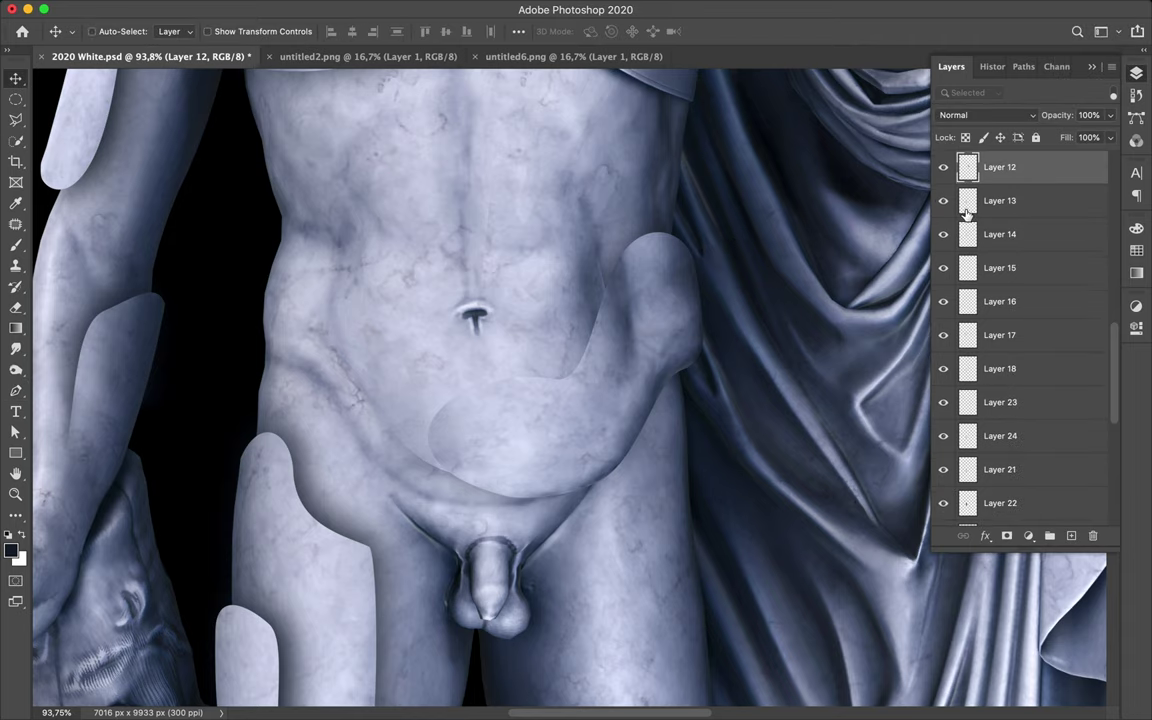
ctrl+click(681, 386)
drag(985, 507, 995, 225)
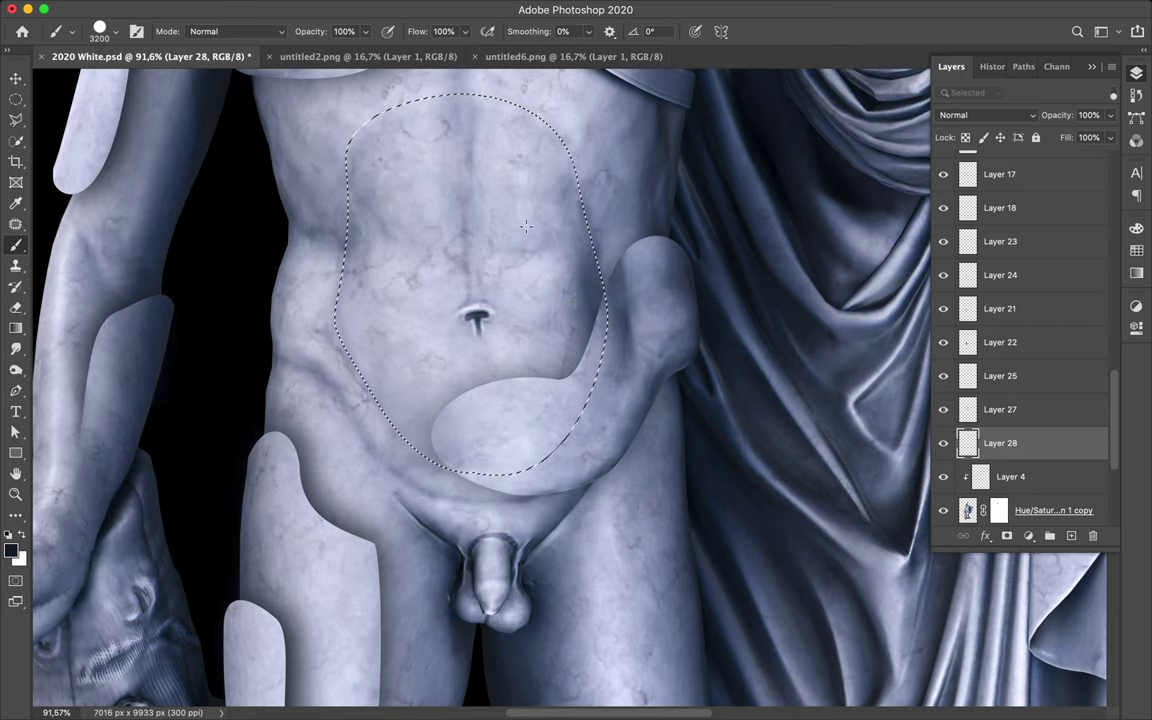
Step: Fill the belly area with lighter texture, deselect, and set a 332 px eraser
key(m)
key(v)
key(alt+BackSpace)
key(ctrl+d)
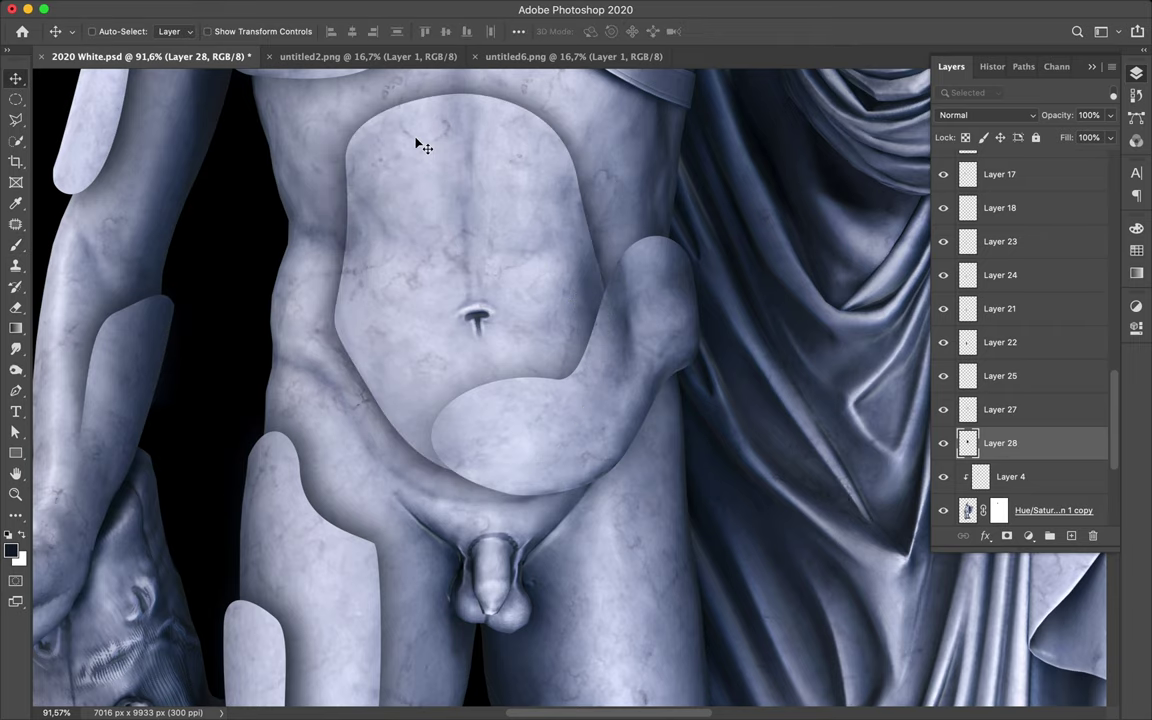
key(e)
right_click(412, 198)
drag(499, 233, 510, 233)
key(Return)
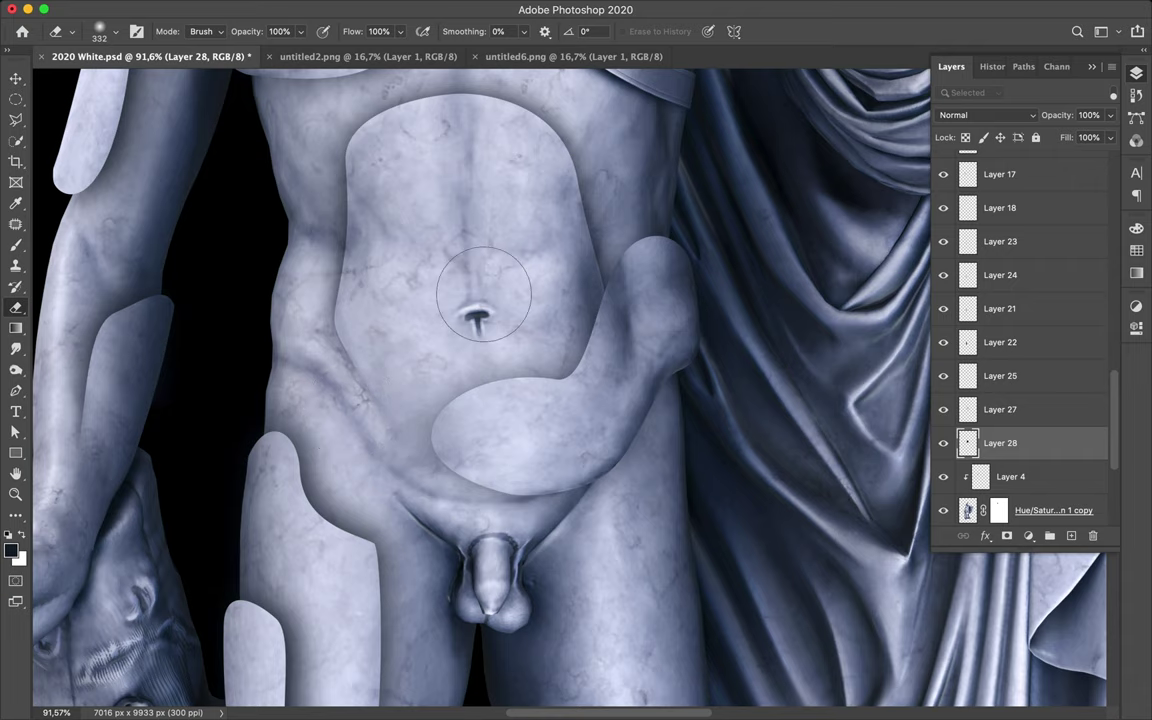
Step: Set the belly fragment layer's Fill to 70%
key(v)
scroll(470, 240, up, 3)
drag(1113, 140, 1085, 157)
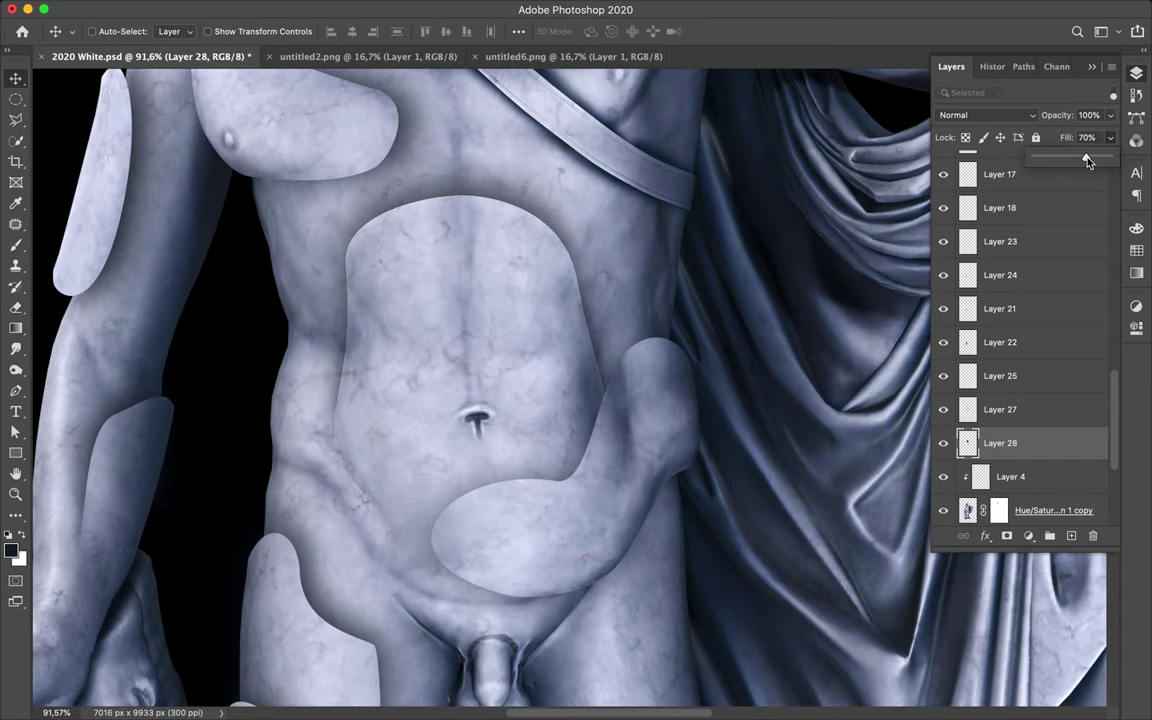
scroll(567, 348, down, 2)
key(e)
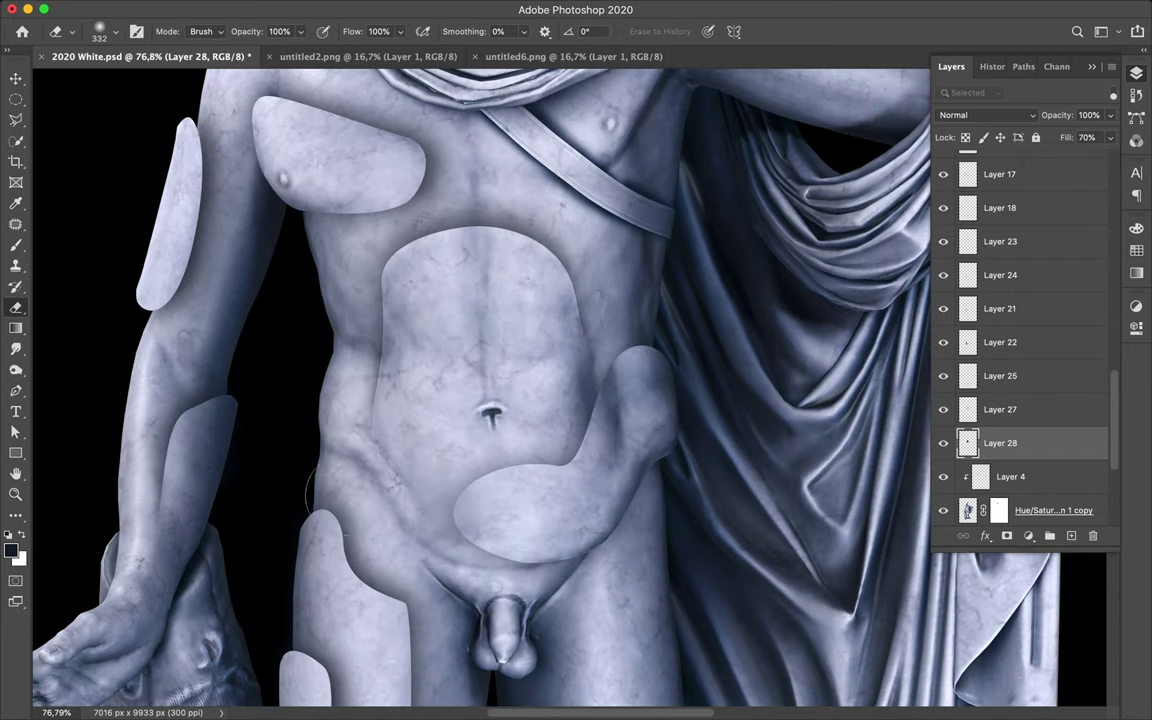
key(v)
scroll(400, 472, down, 3)
scroll(452, 535, down, 12)
scroll(452, 535, down, 2)
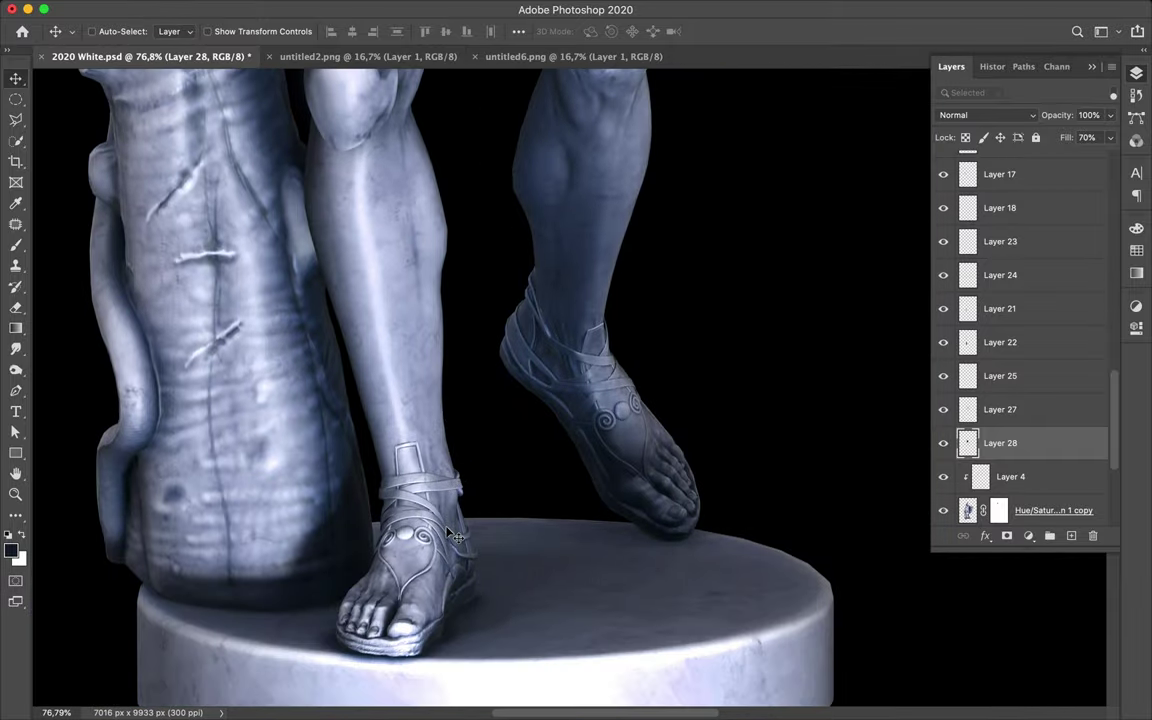
Step: Draw a curved pen path along the pedestal base's front edge
scroll(452, 535, up, 3)
scroll(452, 535, up, 5)
scroll(452, 535, up, 3)
scroll(452, 535, up, 3)
scroll(452, 535, up, 3)
scroll(452, 535, right, 5)
scroll(452, 535, down, 2)
scroll(452, 535, down, 5)
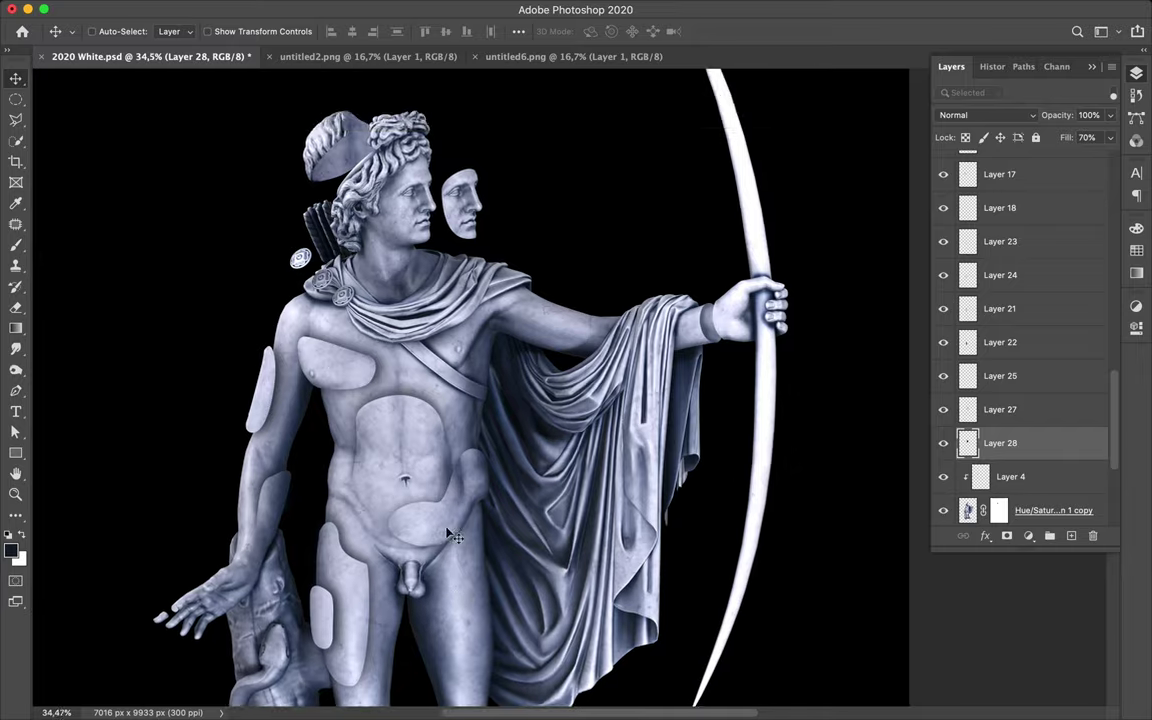
scroll(452, 535, down, 2)
scroll(452, 535, up, 4)
scroll(452, 535, up, 2)
key(p)
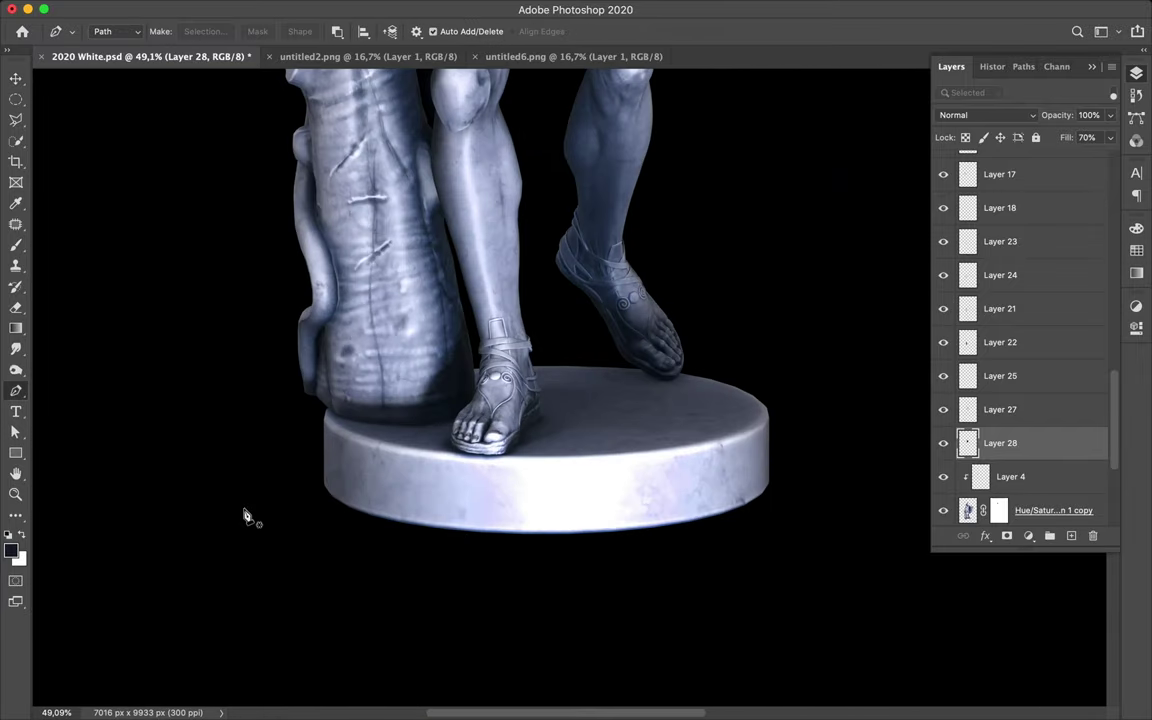
scroll(452, 535, up, 3)
drag(430, 480, 438, 483)
drag(773, 484, 933, 467)
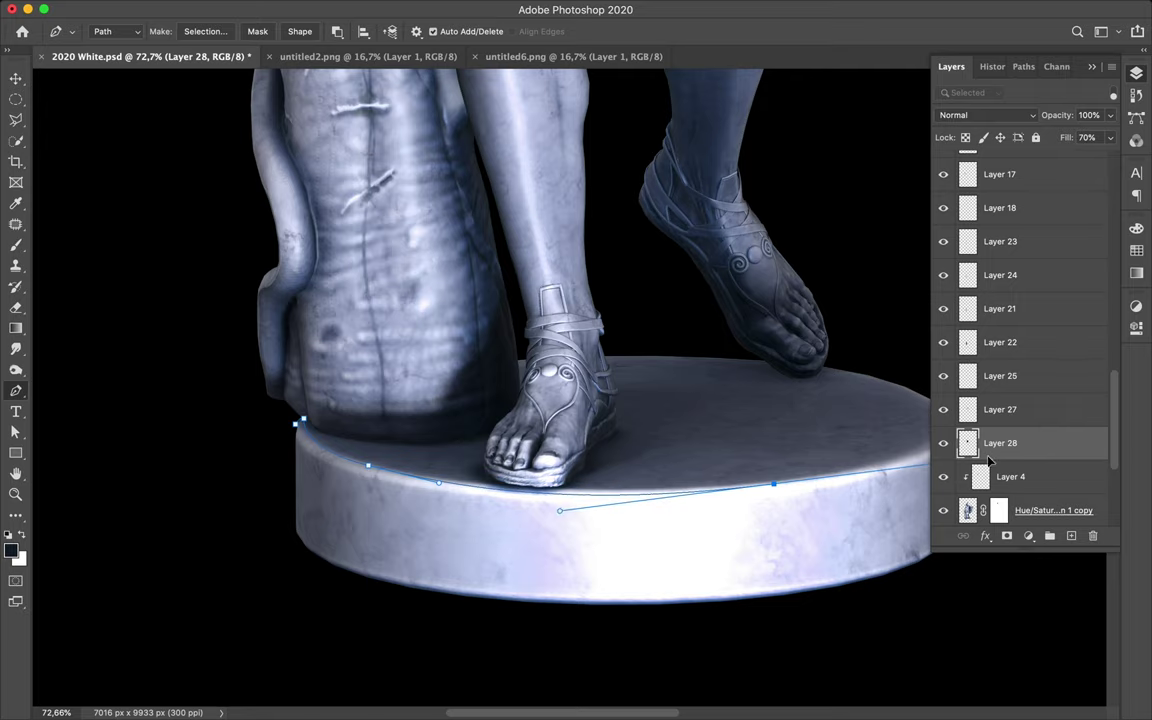
Step: Make a selection from the pedestal path and copy the rim onto new Layer 29
scroll(746, 391, right, 5)
key(a)
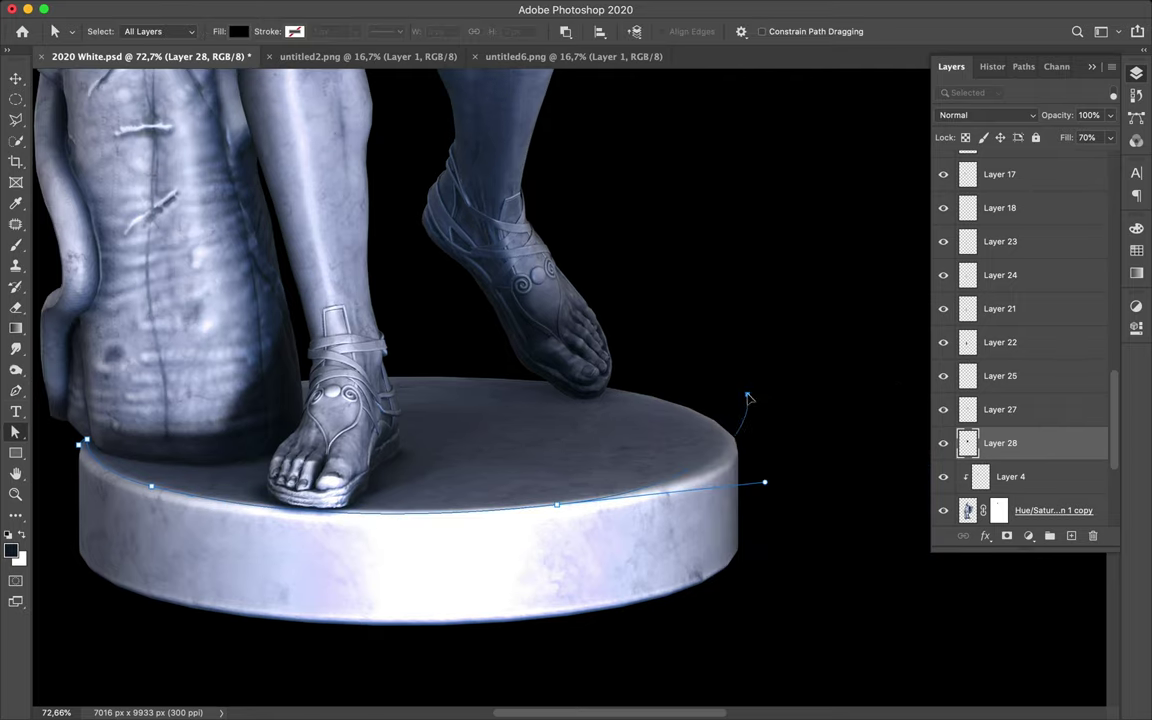
key(p)
scroll(765, 627, left, 5)
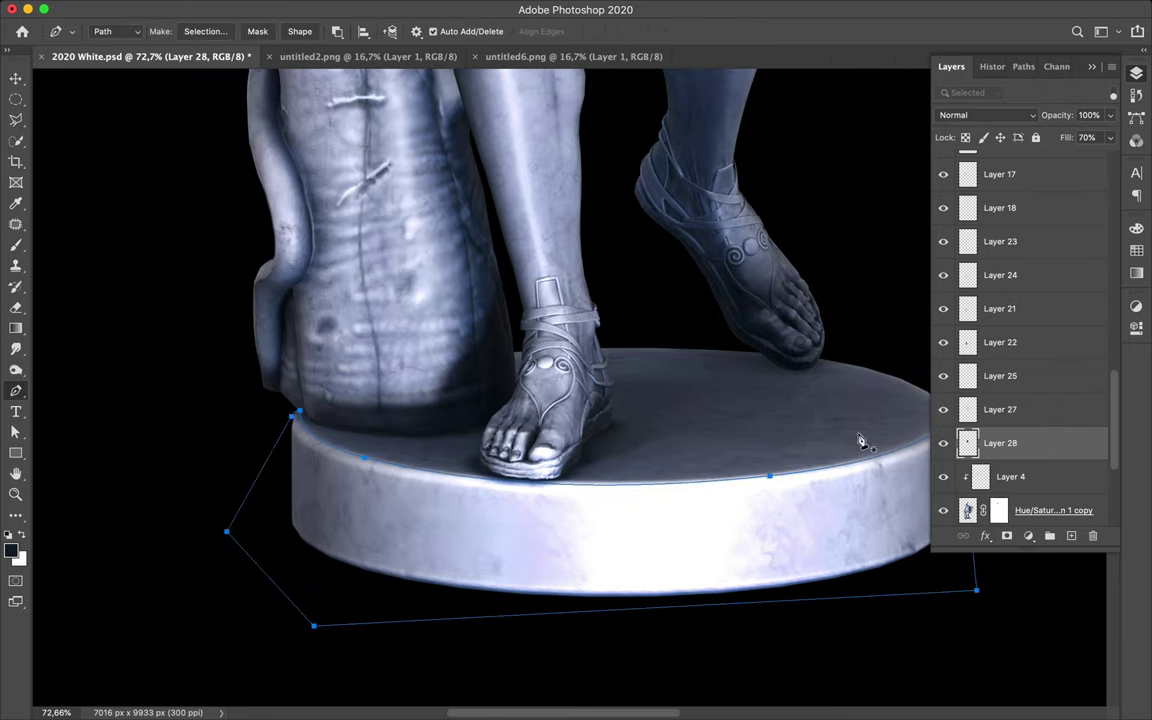
click(205, 31)
key(Return)
key(ctrl+j)
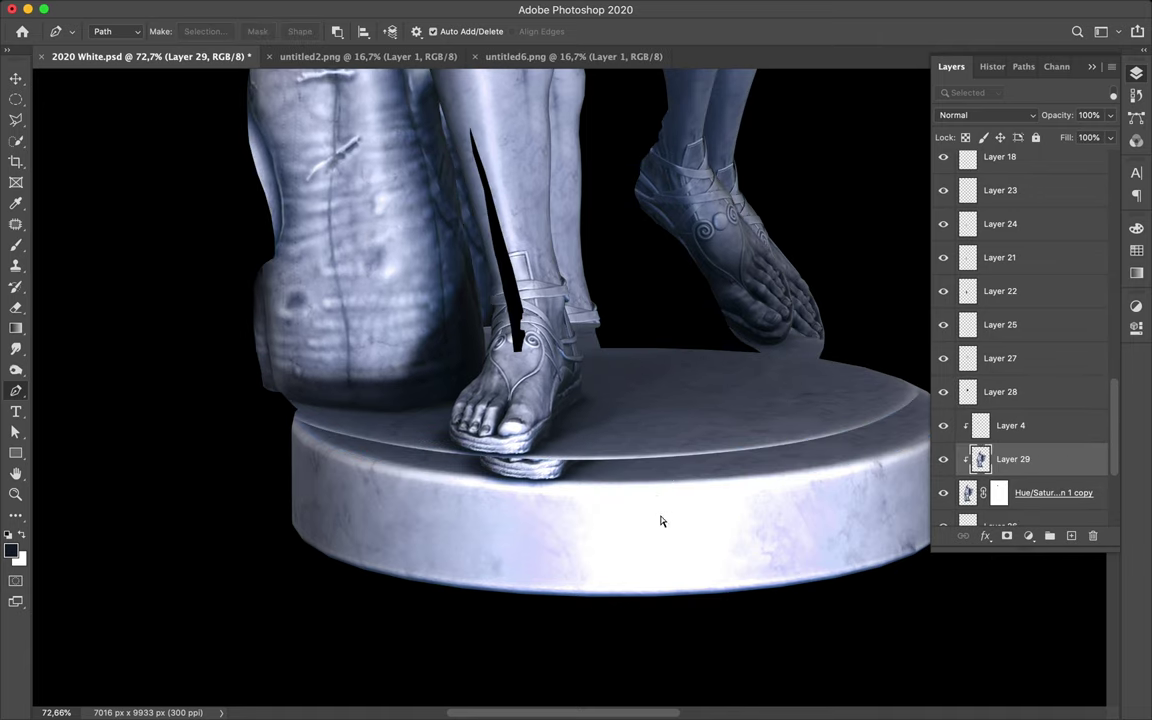
key(v)
Step: Restack Layer 29 just below Layer 28 and drag it down to open a pedestal gap
drag(663, 522, 686, 568)
scroll(1027, 361, down, 3)
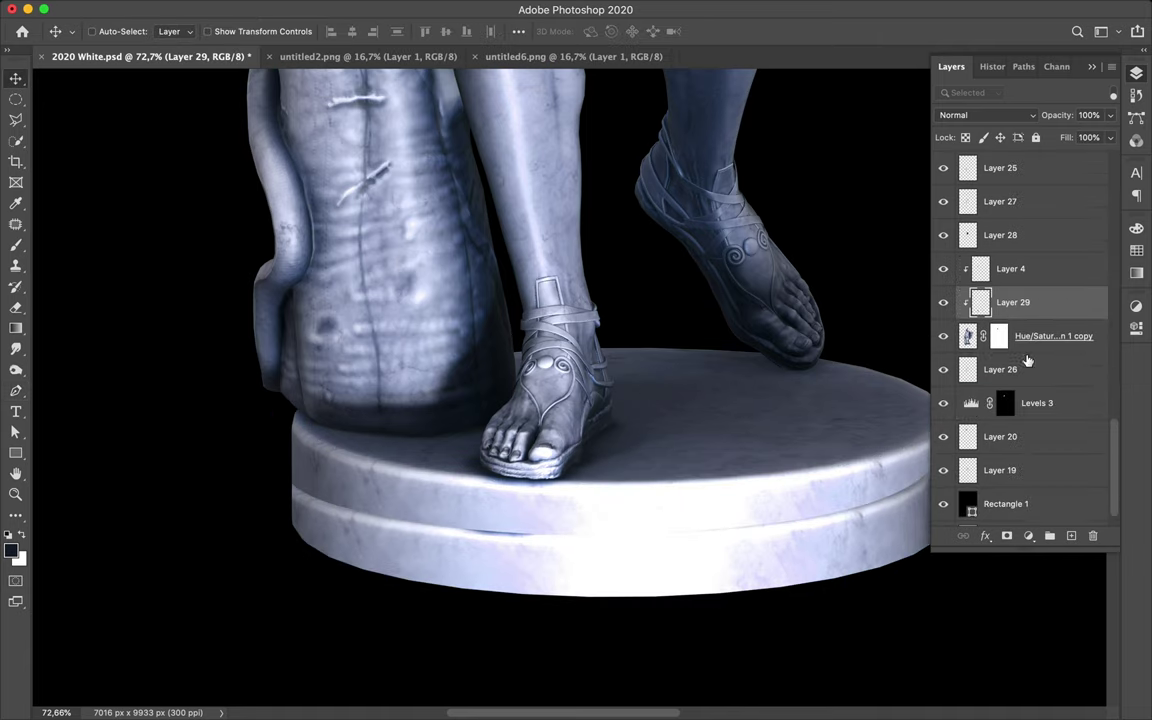
drag(1027, 361, 1040, 386)
drag(1010, 240, 1010, 262)
drag(797, 609, 789, 673)
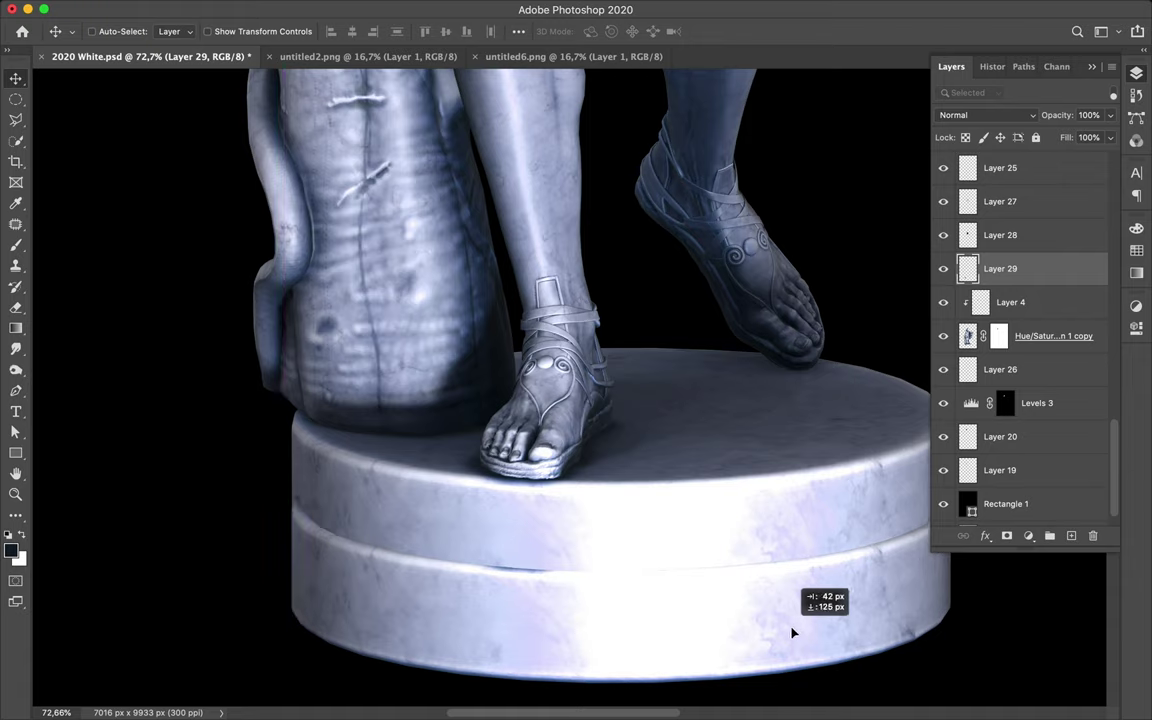
scroll(775, 560, down, 2)
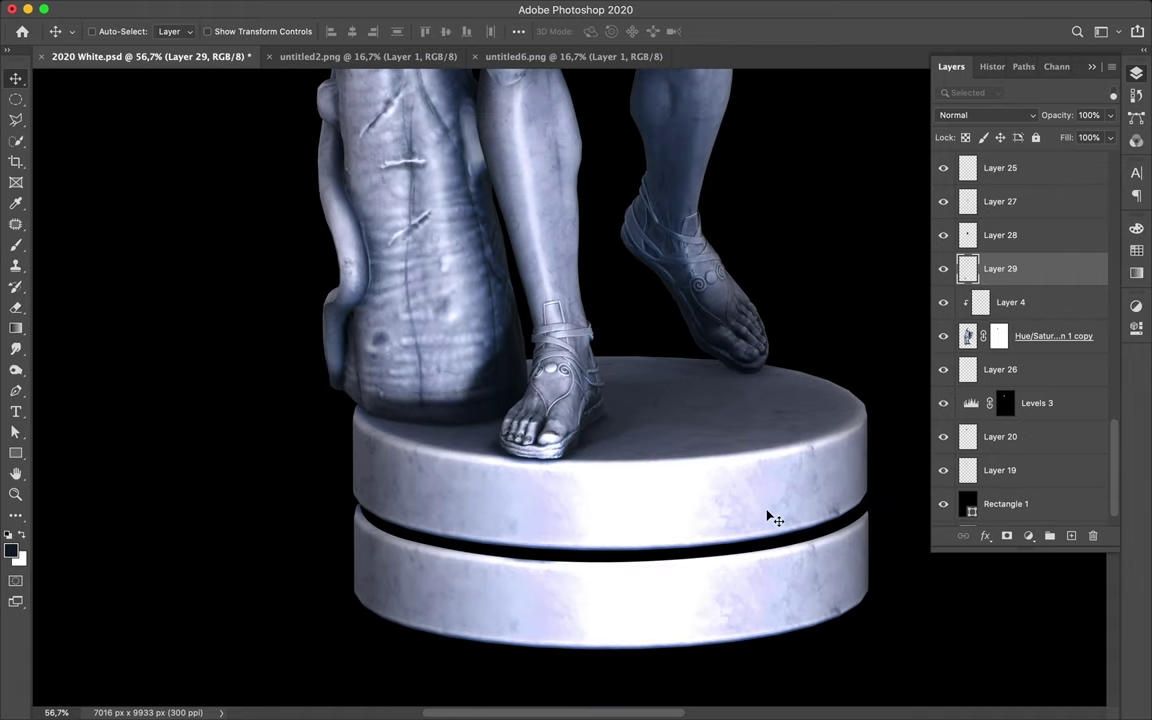
scroll(573, 500, up, 2)
key(p)
scroll(778, 520, right, 3)
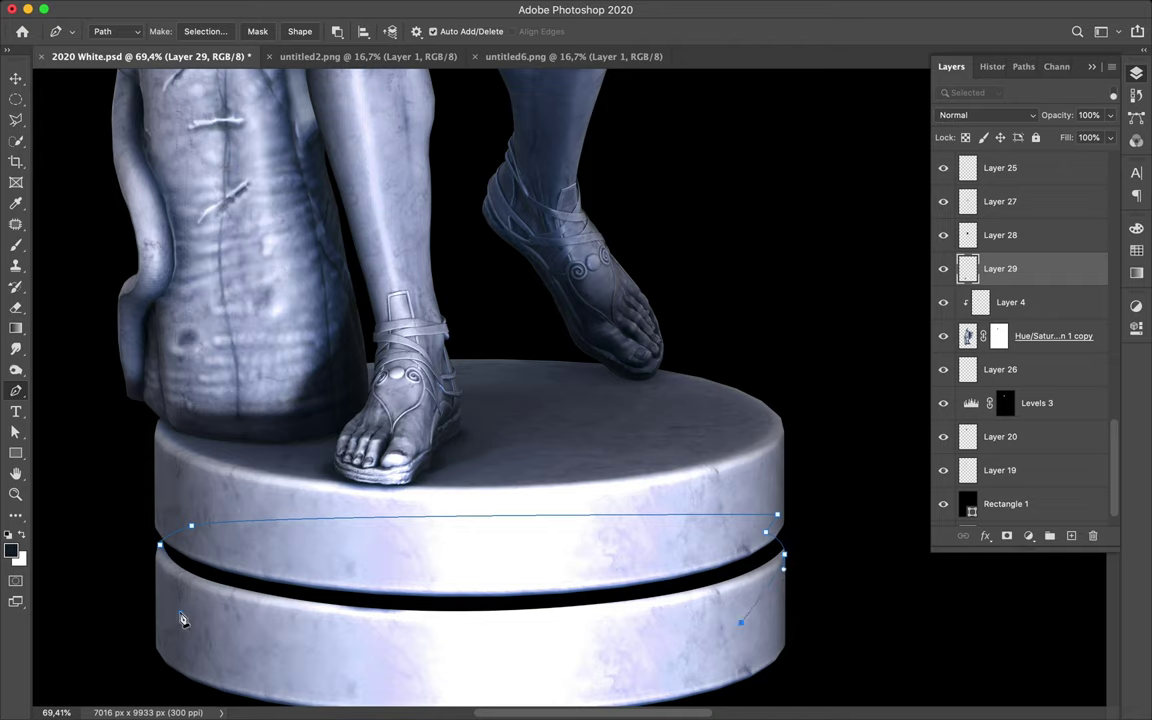
Step: Refine the pedestal path points and turn the path into a selection
scroll(790, 530, up, 3)
scroll(751, 468, up, 4)
key(a)
scroll(713, 460, right, 3)
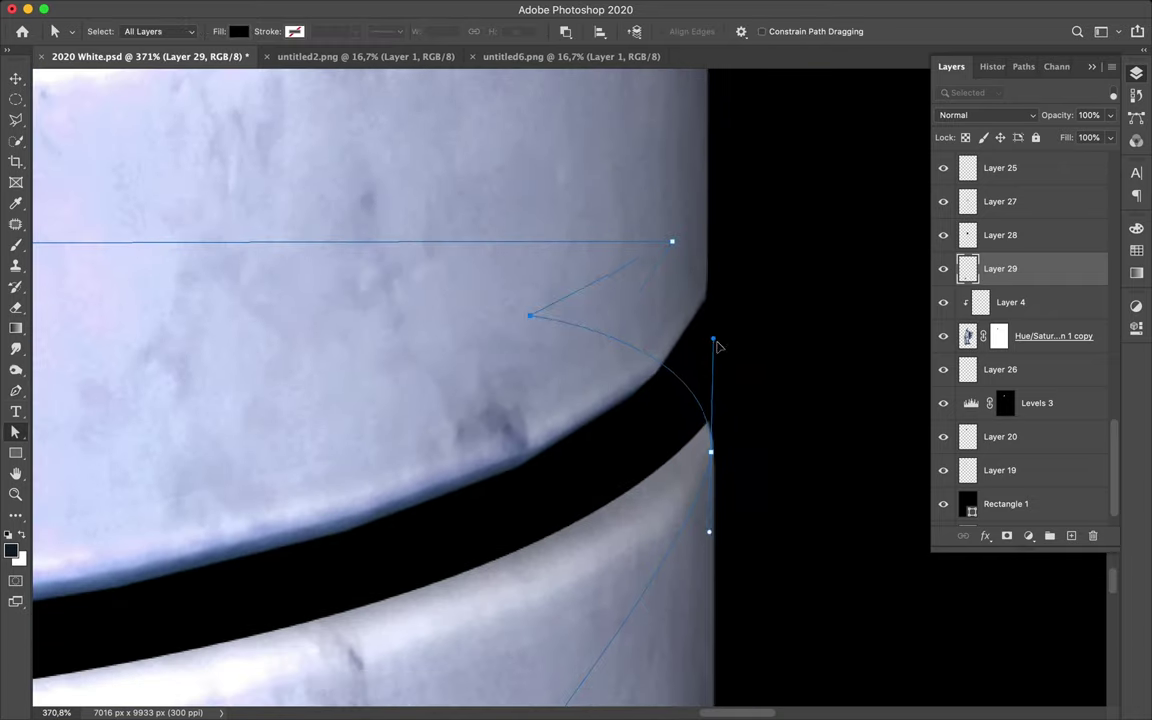
scroll(716, 346, down, 3)
scroll(717, 342, down, 3)
scroll(717, 342, left, 3)
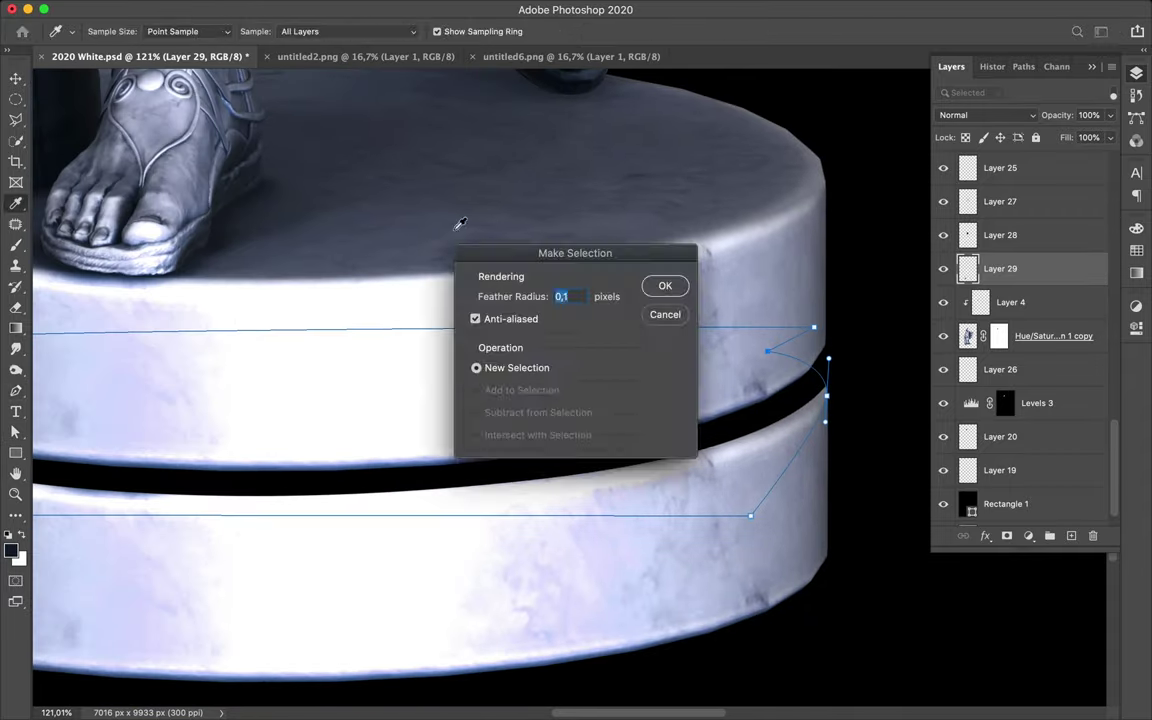
click(665, 287)
scroll(830, 298, down, 2)
Step: Clone pedestal stone over the gap between the two tiers
key(s)
click(115, 31)
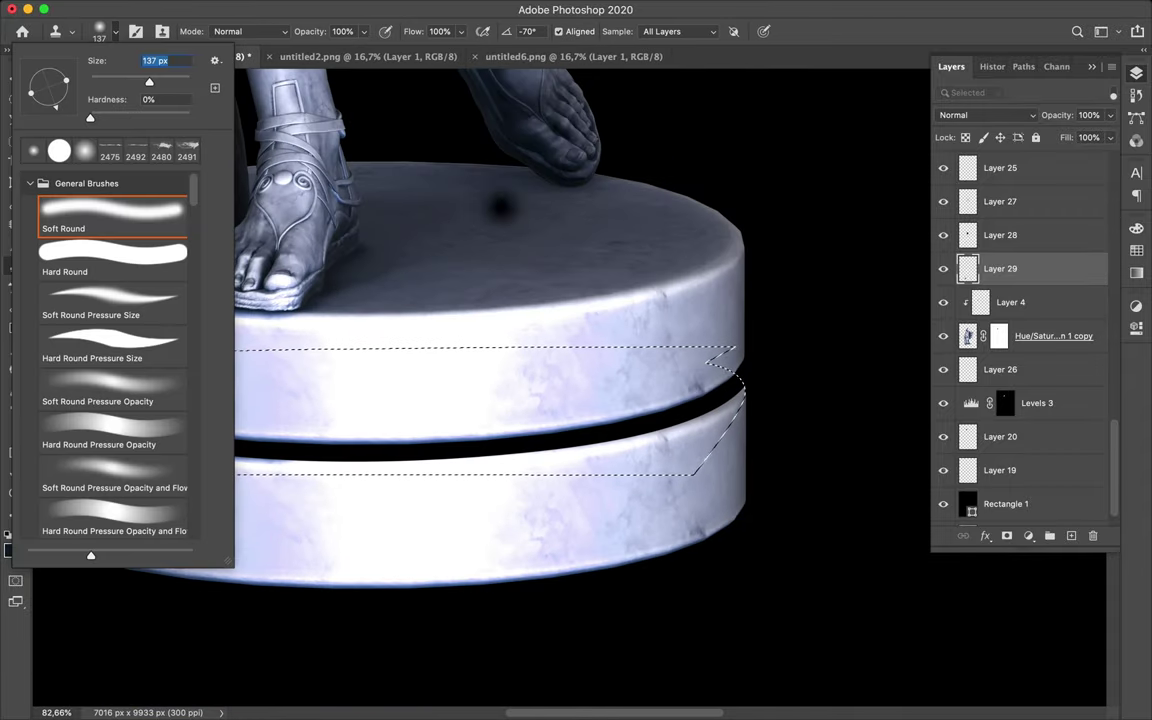
text(396)
key(Return)
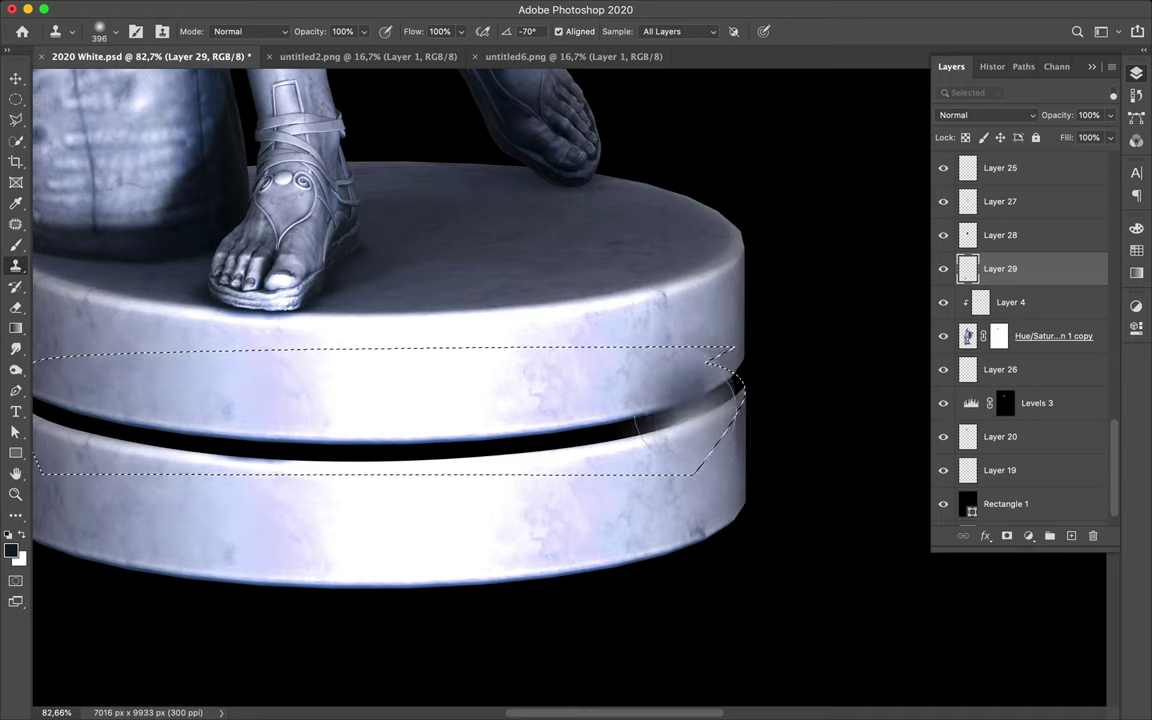
alt+click(620, 250)
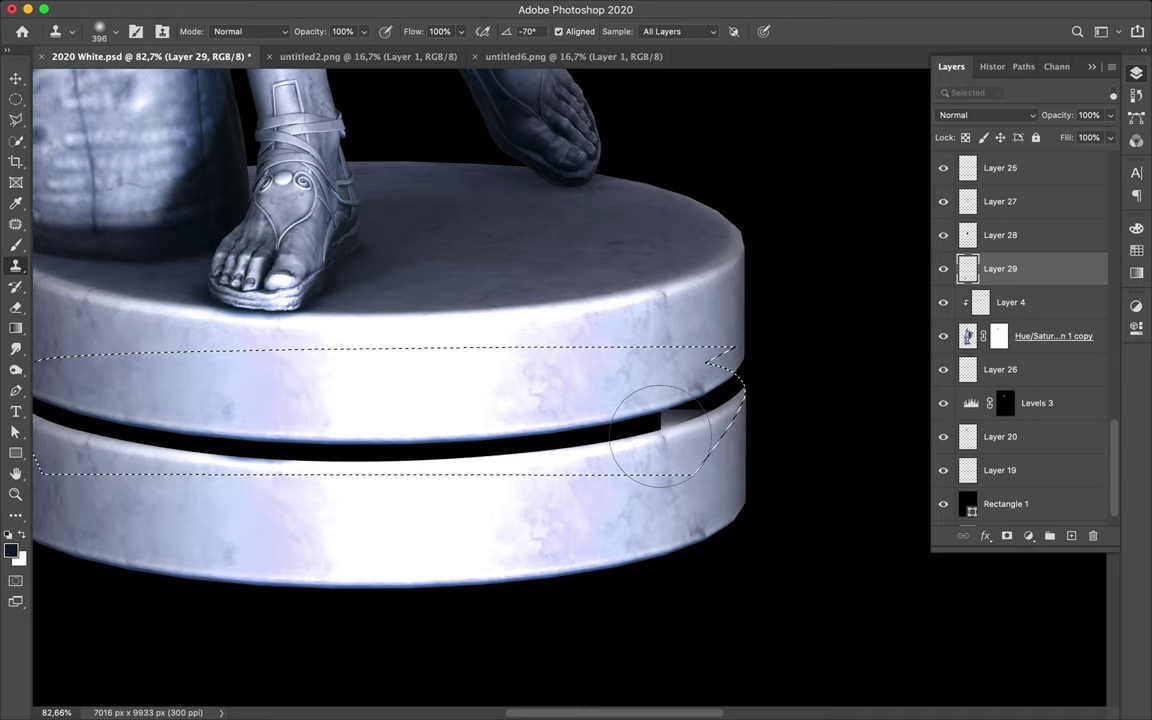
drag(680, 420, 347, 438)
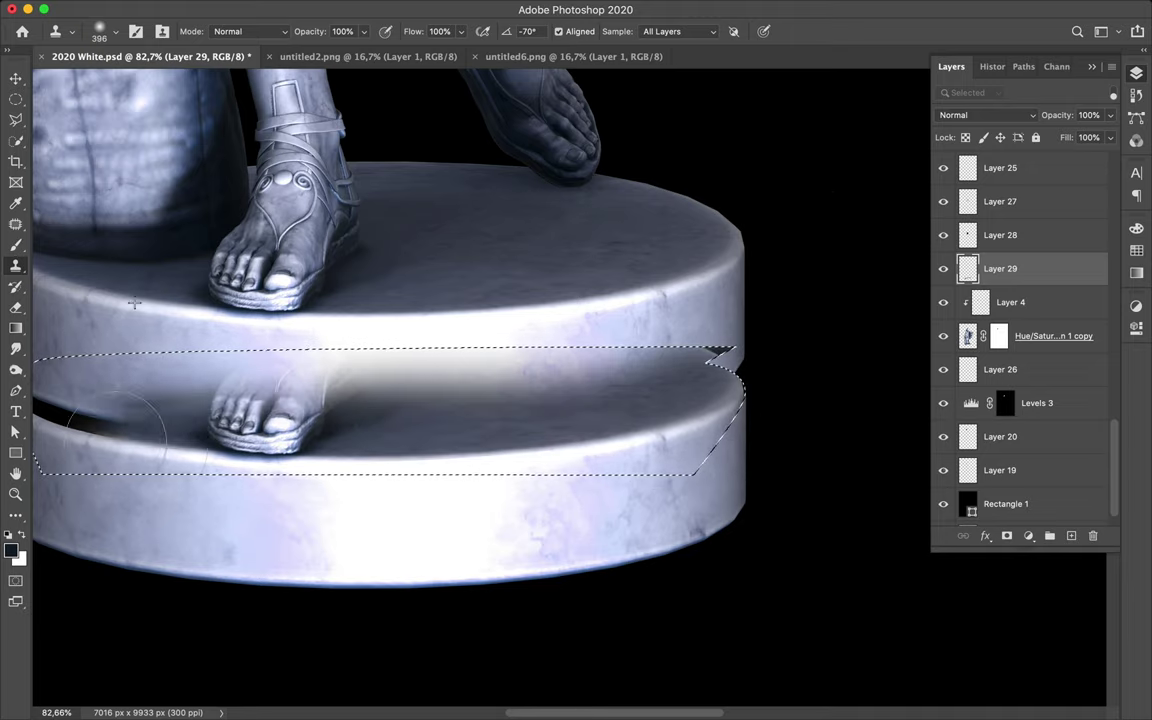
Step: Move Layer 29 below the Hue/Saturation copy layer and deselect the pedestal area
scroll(450, 380, left, 5)
key(v)
drag(1000, 268, 1025, 369)
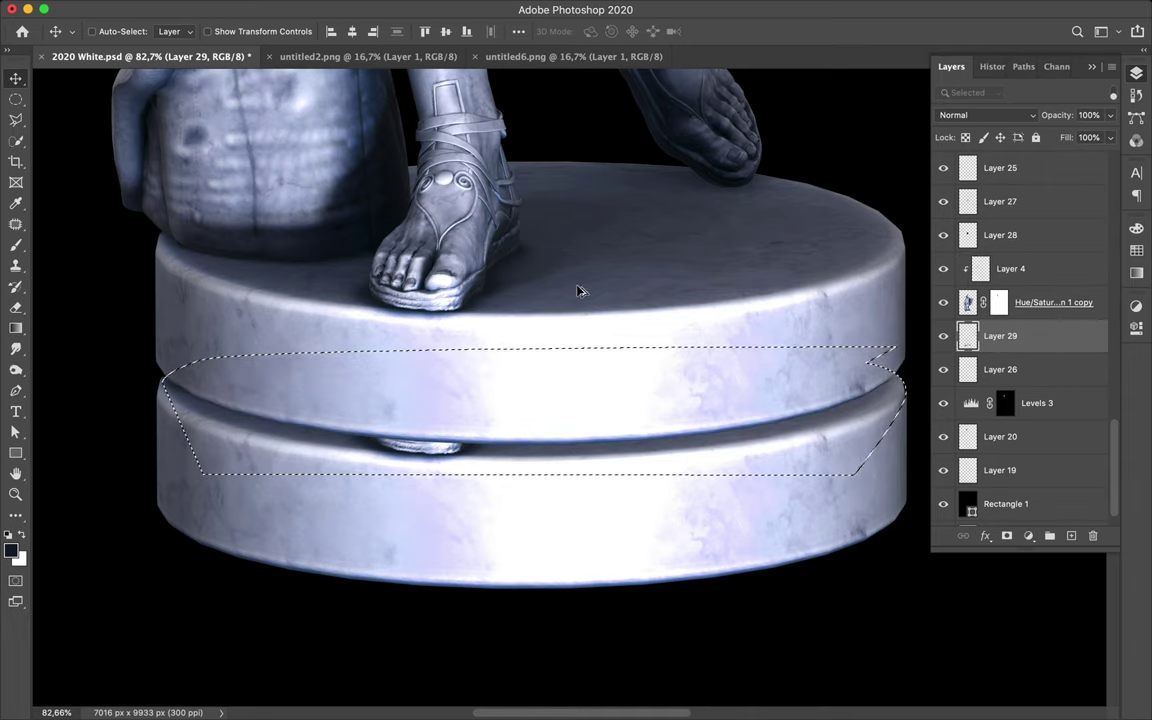
key(s)
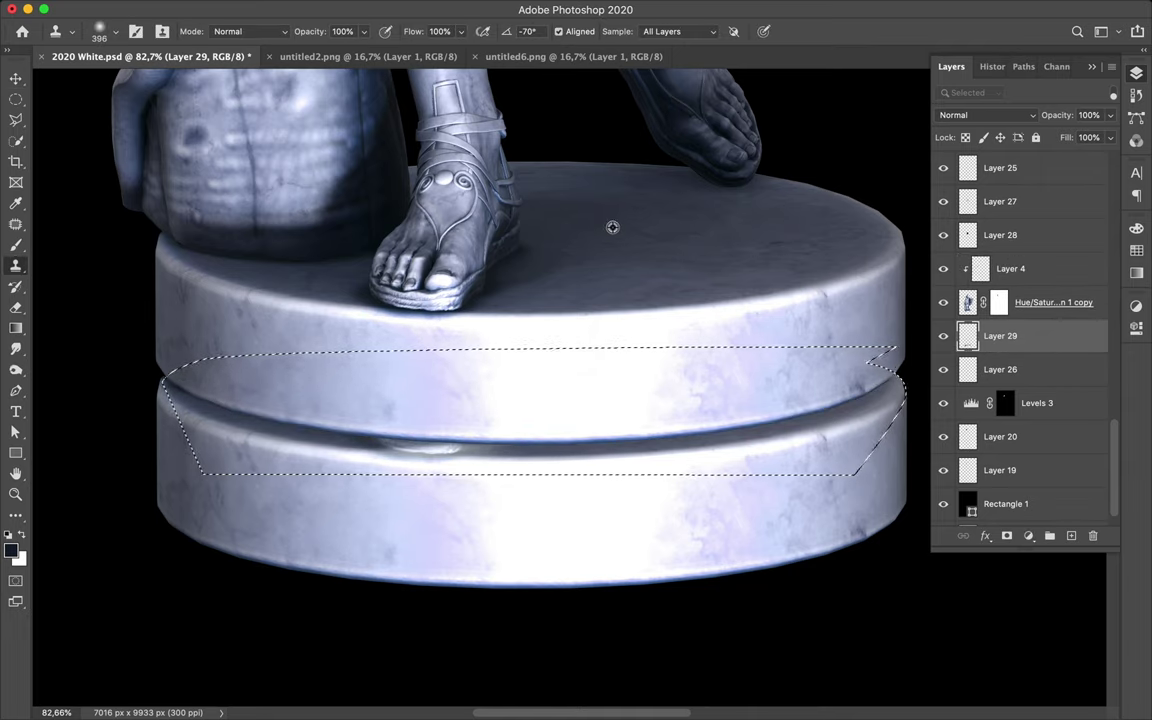
key(m)
key(ctrl+d)
Step: Restore the lower pedestal selection and fill it dark on a new layer
key(v)
key(ctrl+z)
key(m)
key(ctrl+minus)
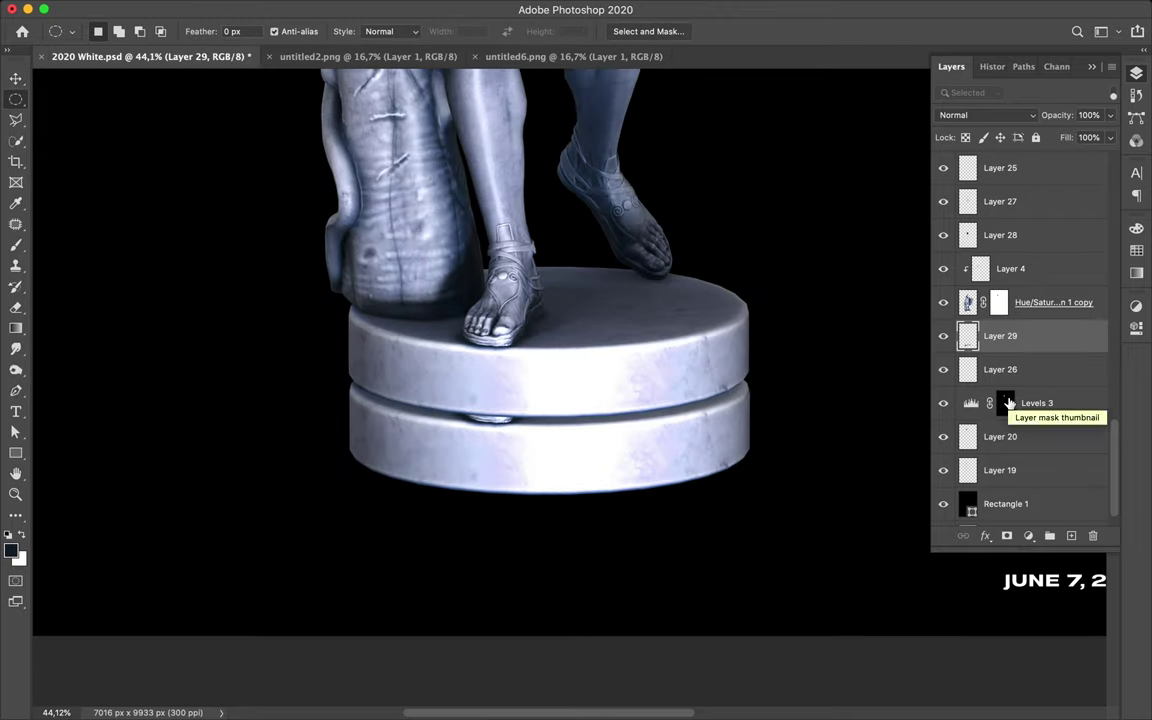
scroll(1040, 420, down, 1)
key(ctrl+alt+shift+n)
key(b)
drag(650, 420, 400, 420)
Step: Set the dark tier layer to Darken blending with 35% fill
key(v)
click(985, 115)
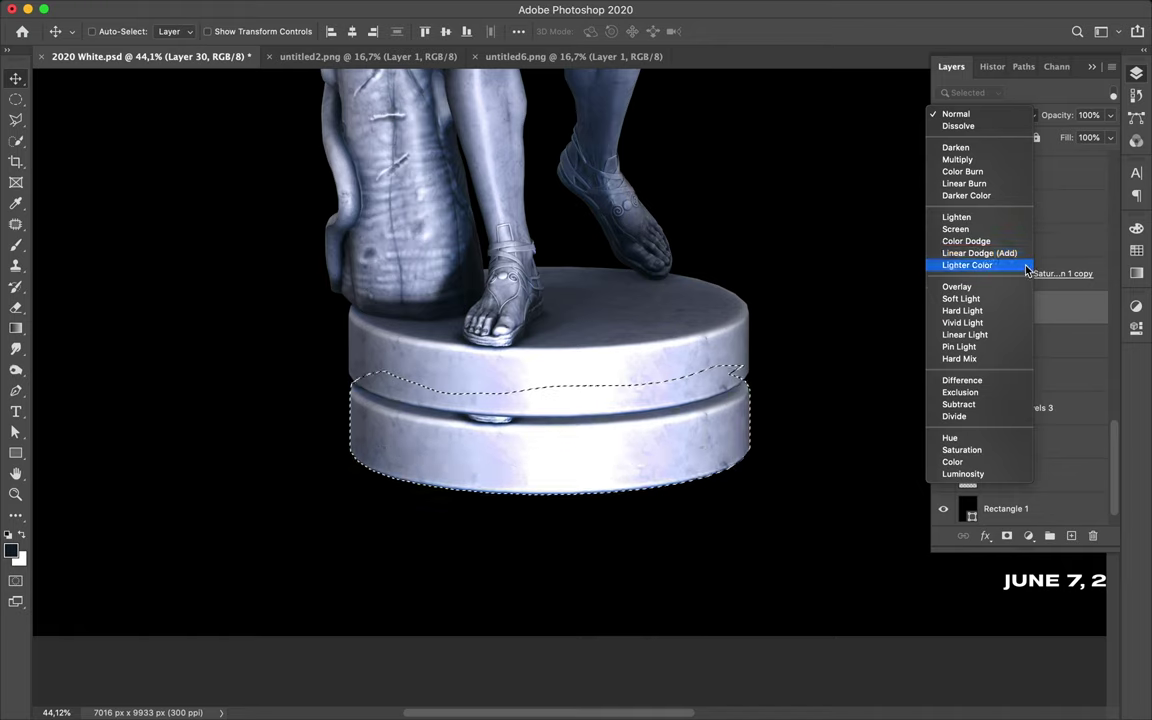
click(955, 147)
click(1110, 137)
drag(1110, 157, 1062, 160)
click(1000, 115)
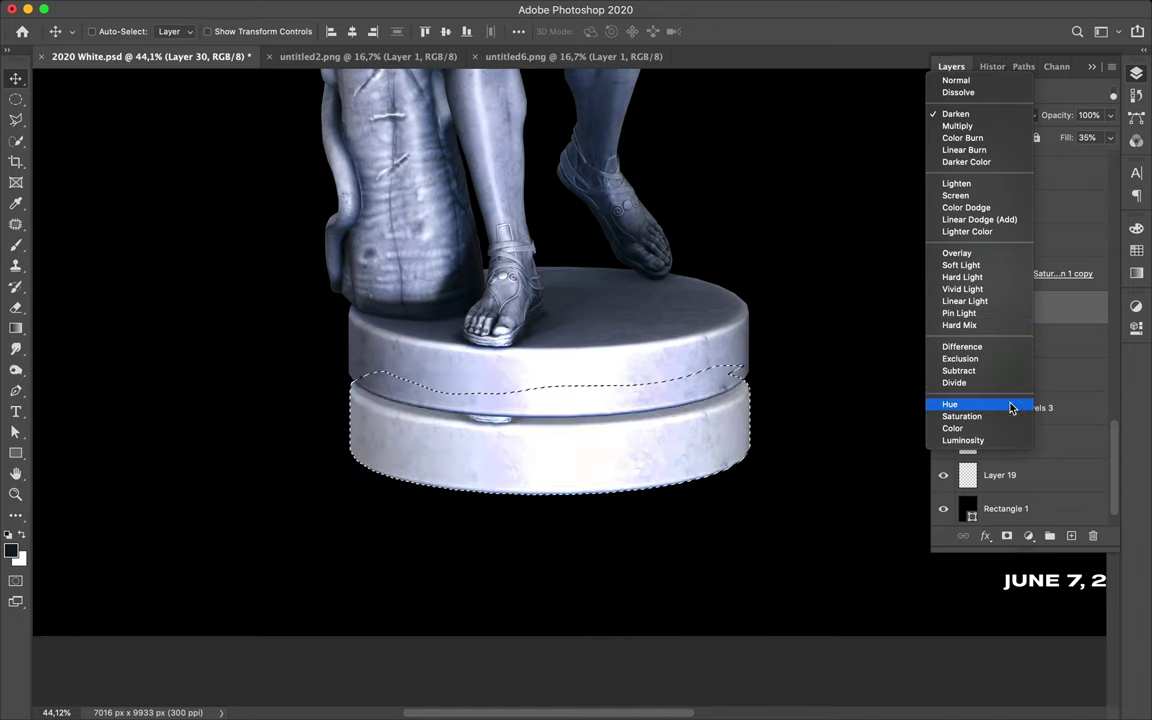
click(904, 361)
Step: Add a Levels adjustment masked to the tier, raising the black input to 81
click(1028, 535)
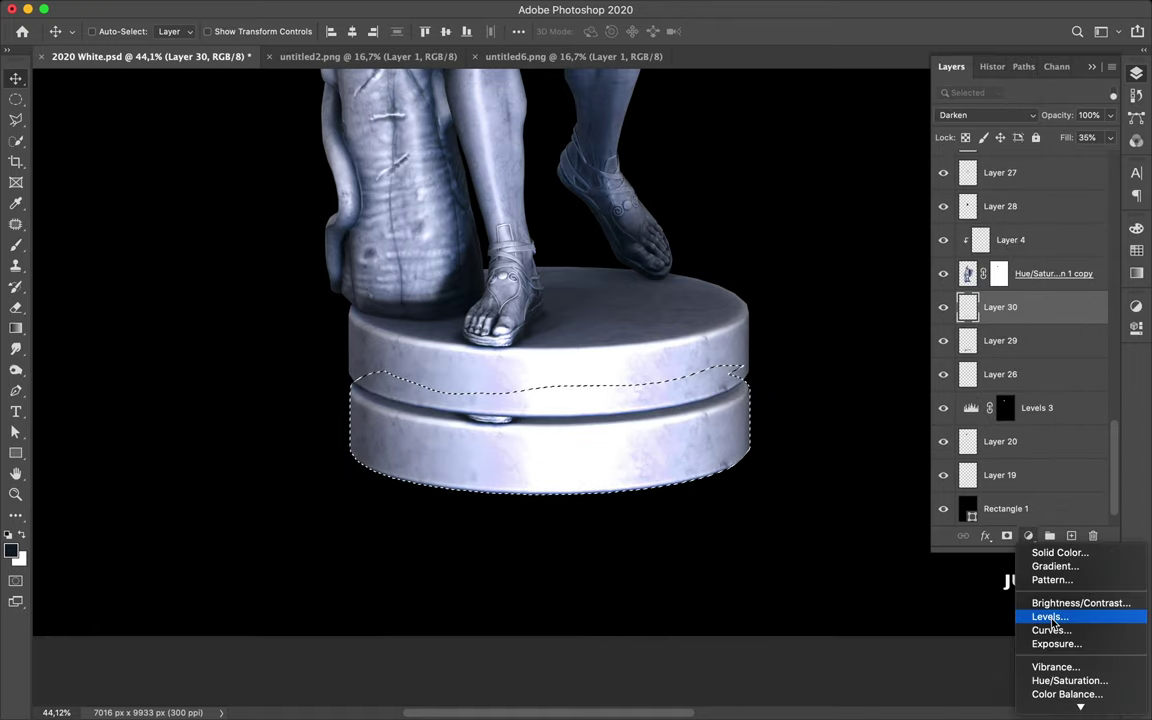
click(1054, 612)
mouse_move(926, 469)
mouse_down()
mouse_move(1036, 470)
mouse_move(987, 477)
mouse_up()
key(super+0)
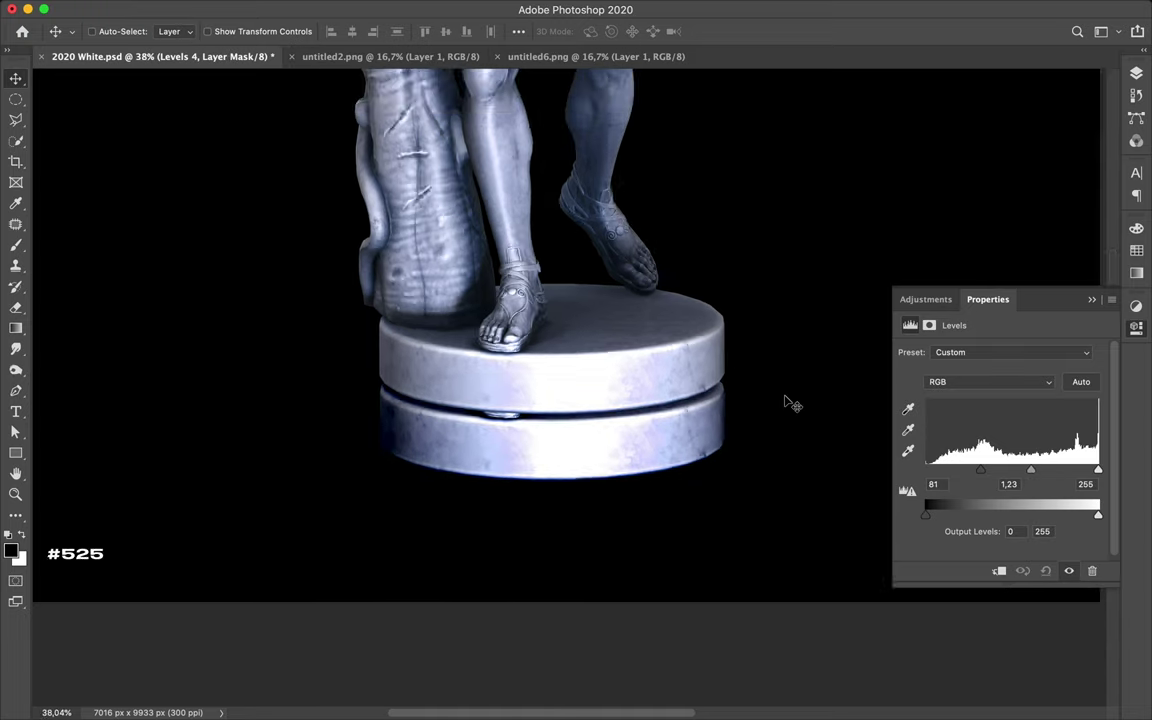
key(F7)
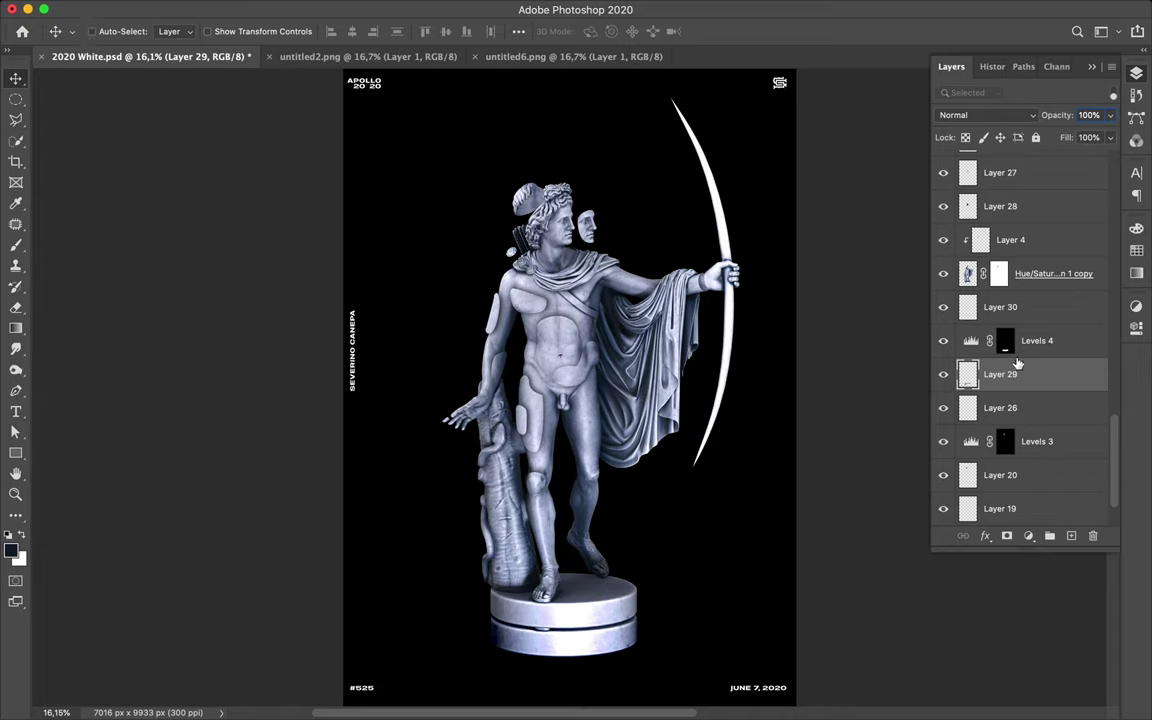
Step: Duplicate the tier layer and its Levels, moving the copies down as a third tier
scroll(771, 393, down, 3)
shift+click(1045, 340)
drag(1000, 374, 1062, 390)
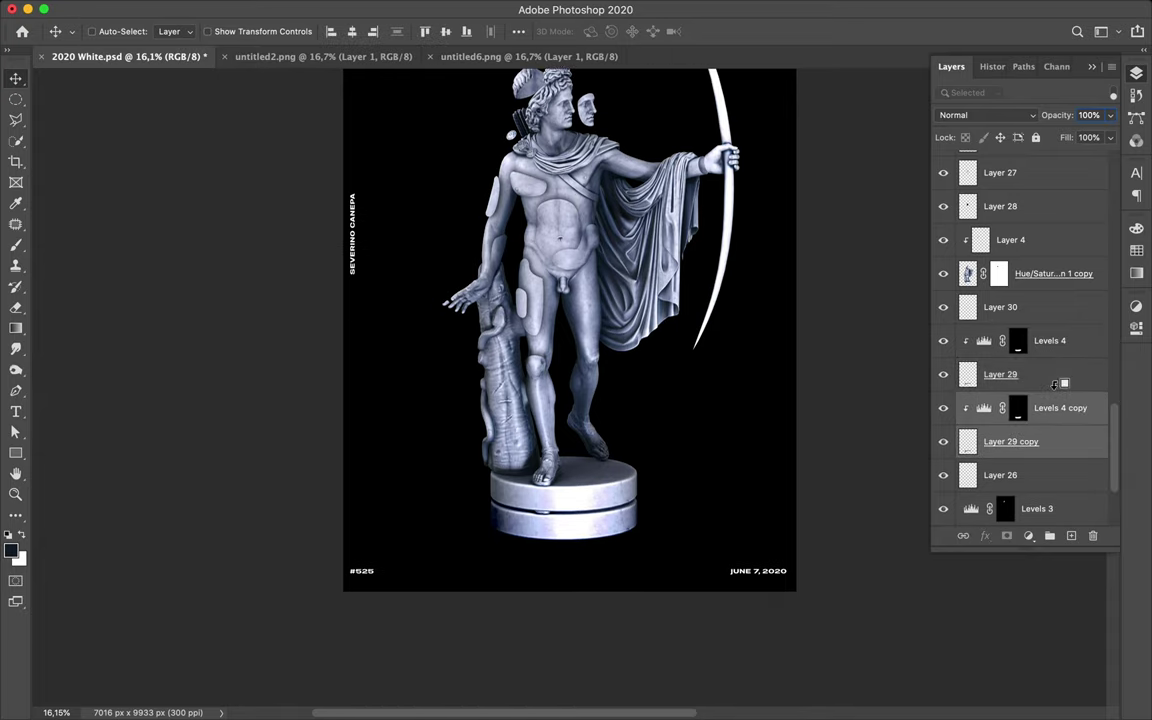
drag(617, 481, 617, 555)
scroll(617, 552, down, 1)
scroll(1067, 453, up, 5)
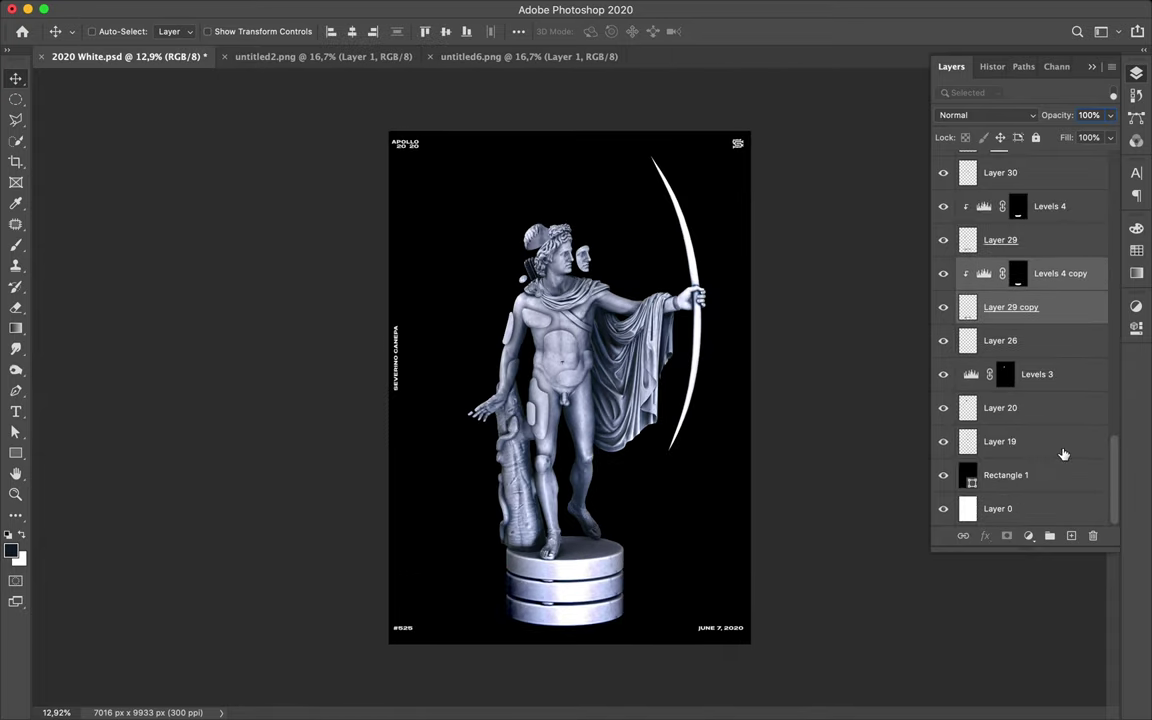
Step: Nudge the statue layer slightly upward and save the document
scroll(1040, 350, up, 5)
click(1020, 457)
drag(514, 425, 514, 418)
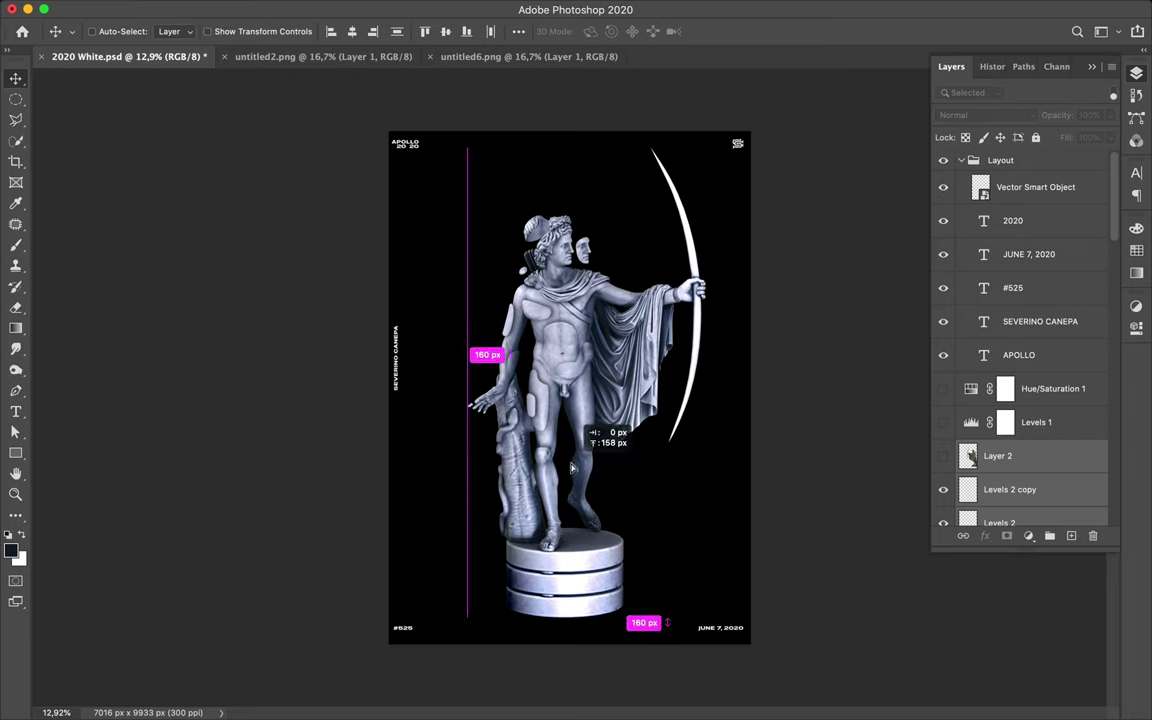
key(ctrl+s)
Step: Merge Hue/Saturation 1, Levels 1 and Layer 2 into one layer, then delete it
scroll(590, 420, up, 2)
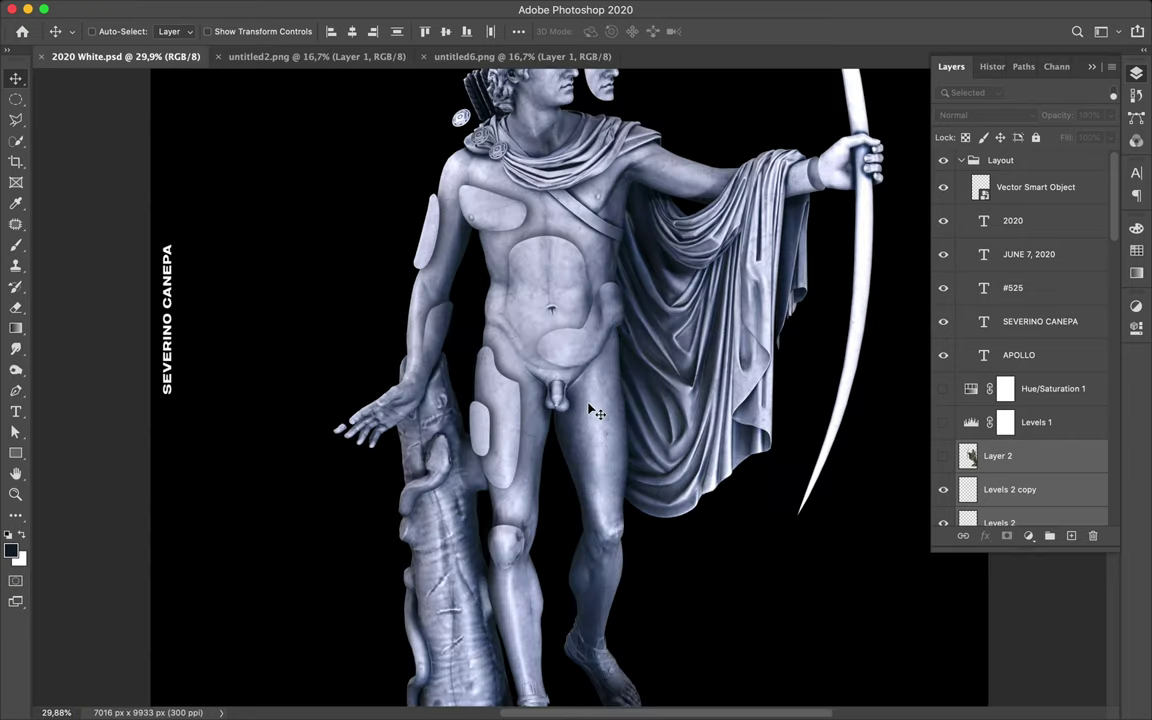
scroll(590, 406, up, 2)
scroll(590, 406, up, 2)
scroll(1045, 348, down, 10)
scroll(1046, 349, up, 5)
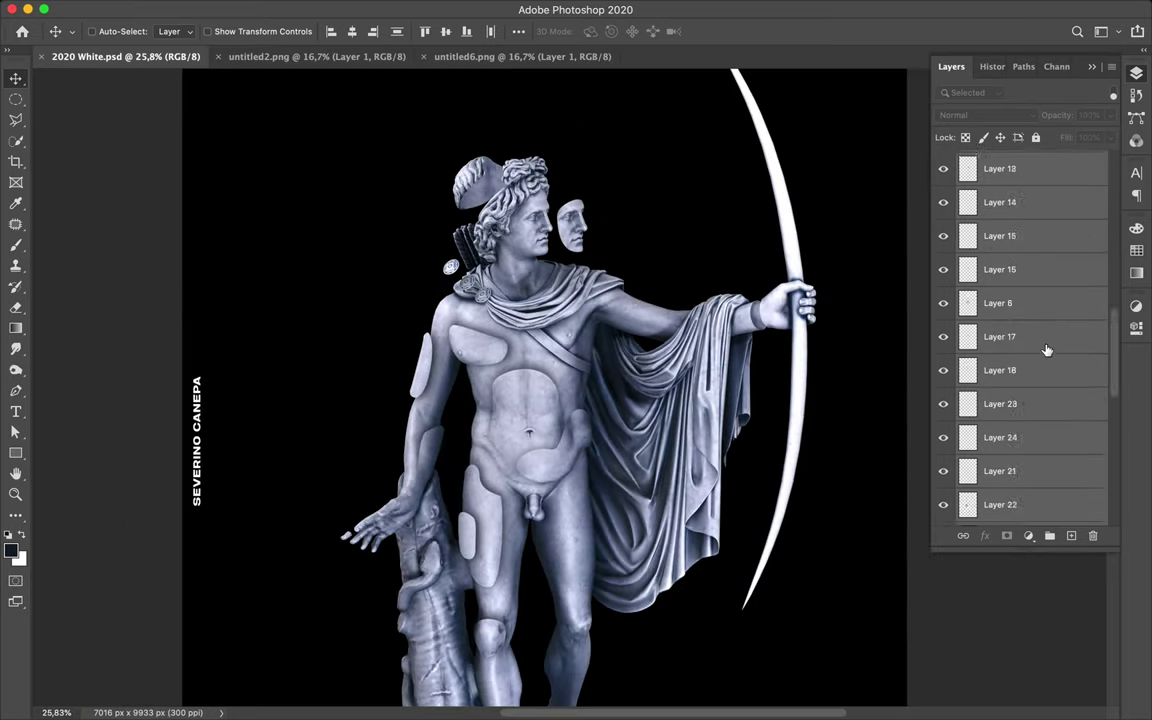
scroll(1045, 330, up, 5)
click(1040, 262)
key(ctrl+e)
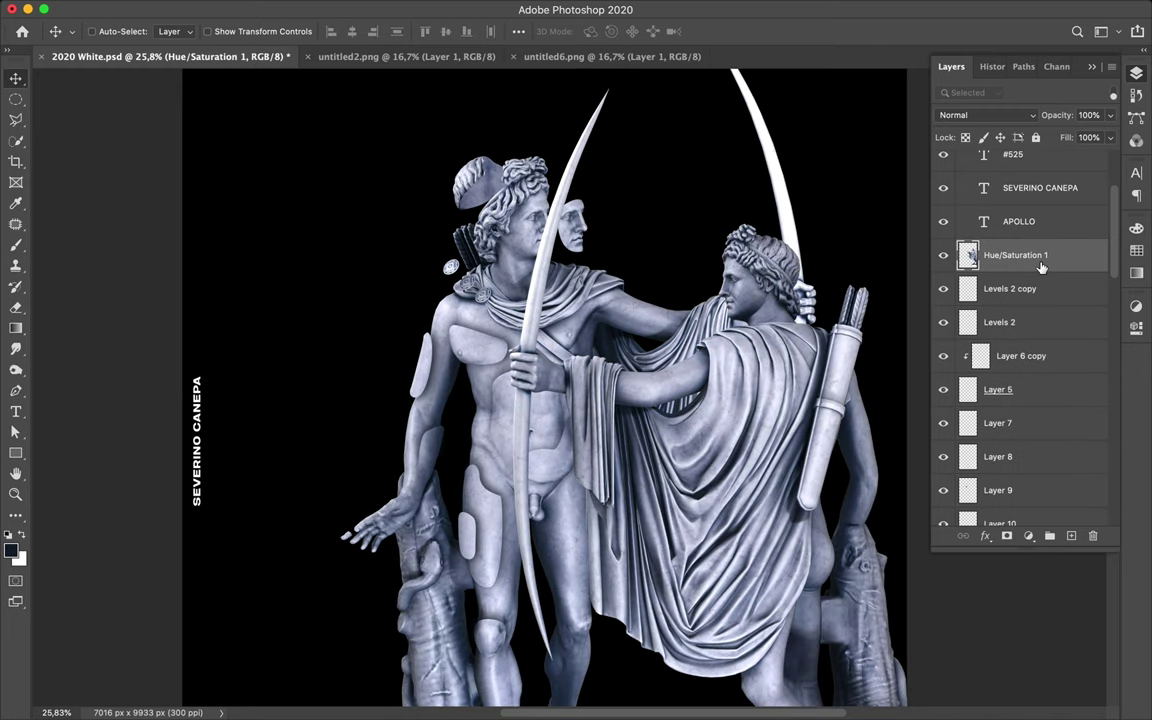
drag(839, 490, 768, 448)
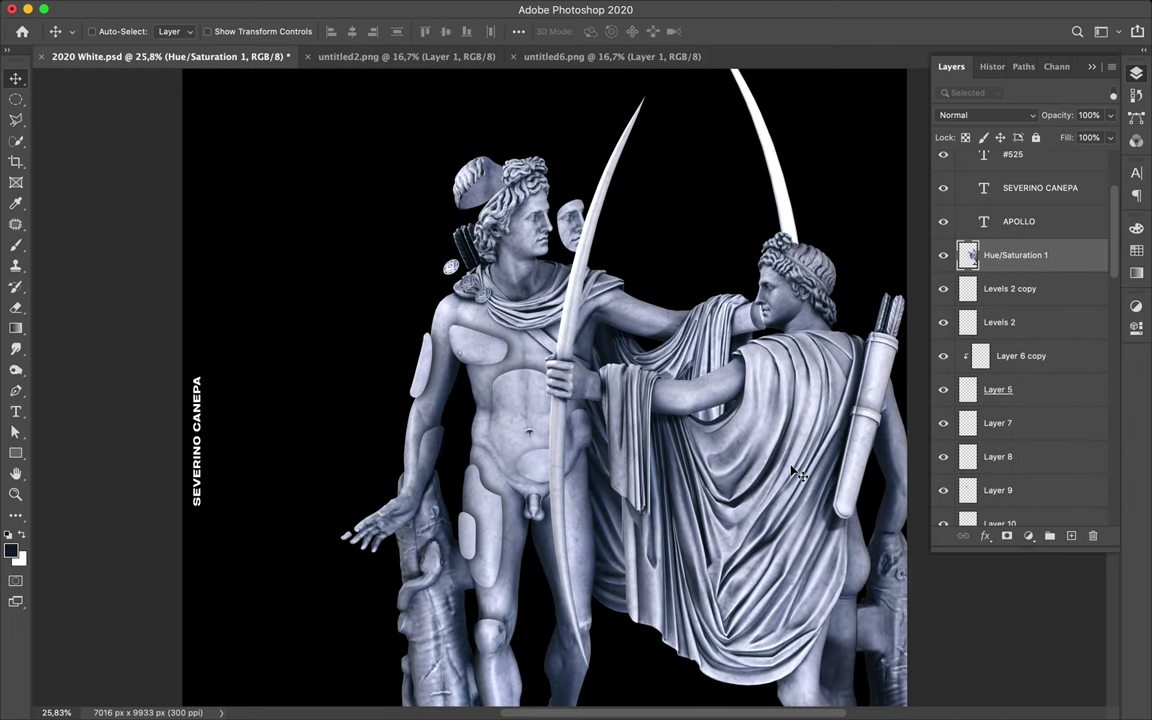
key(Delete)
scroll(403, 283, up, 3)
scroll(480, 240, up, 2)
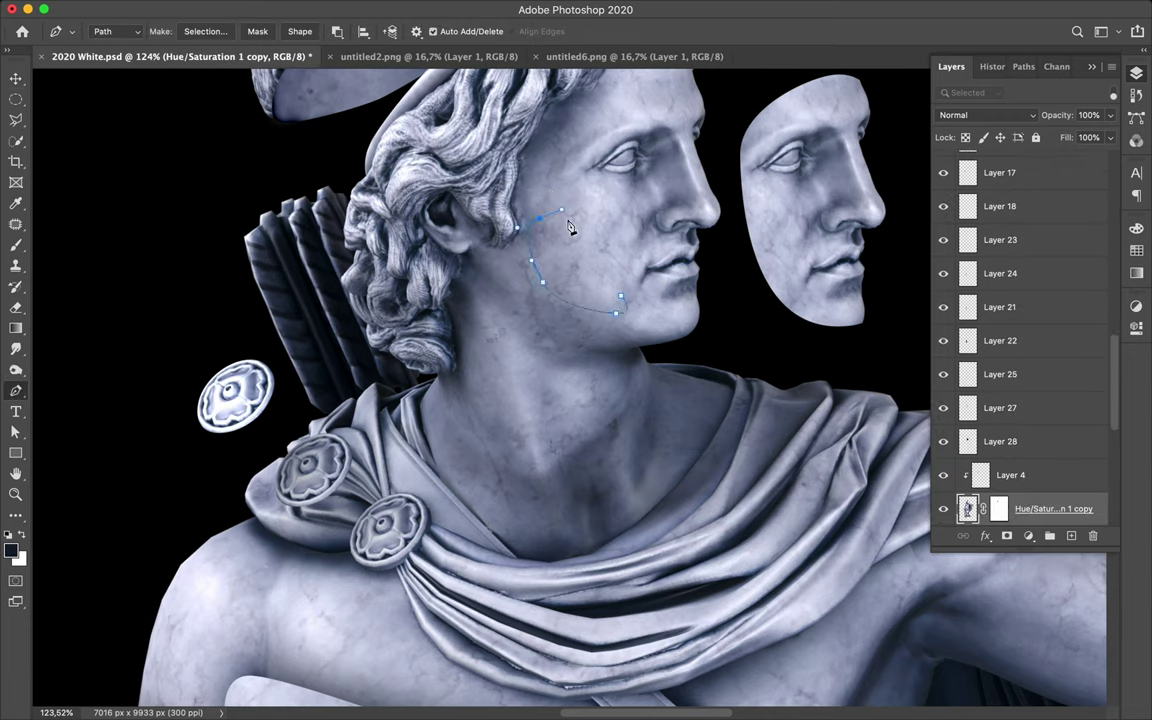
Step: Turn the cheek path into a selection and fill it with light colour on a new layer
key(a)
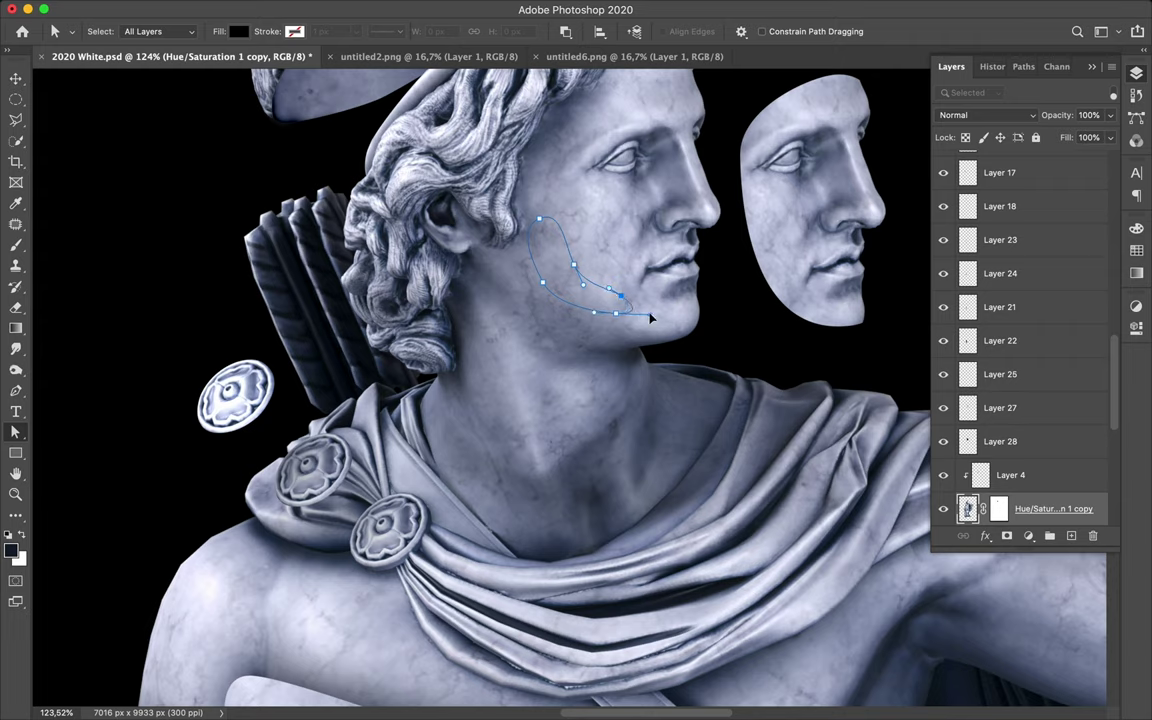
key(p)
key(ctrl+Return)
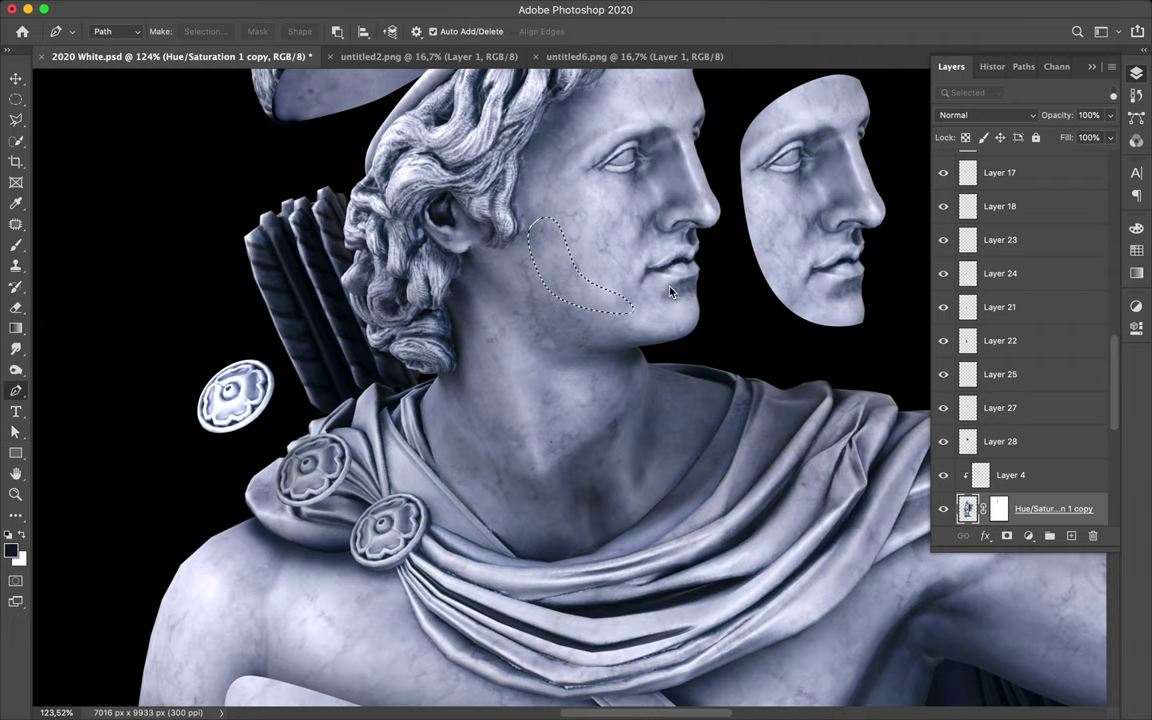
key(ctrl+shift+alt+n)
key(ctrl+shift+alt+n)
key(b)
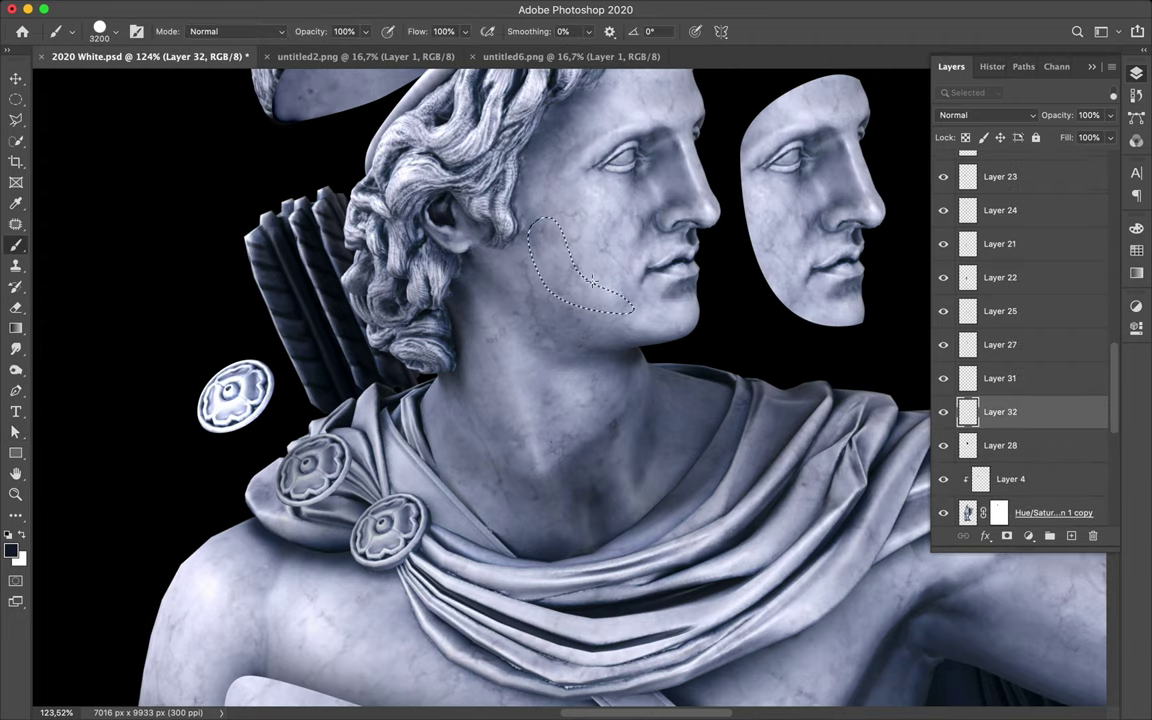
key(v)
key(m)
key(ctrl+d)
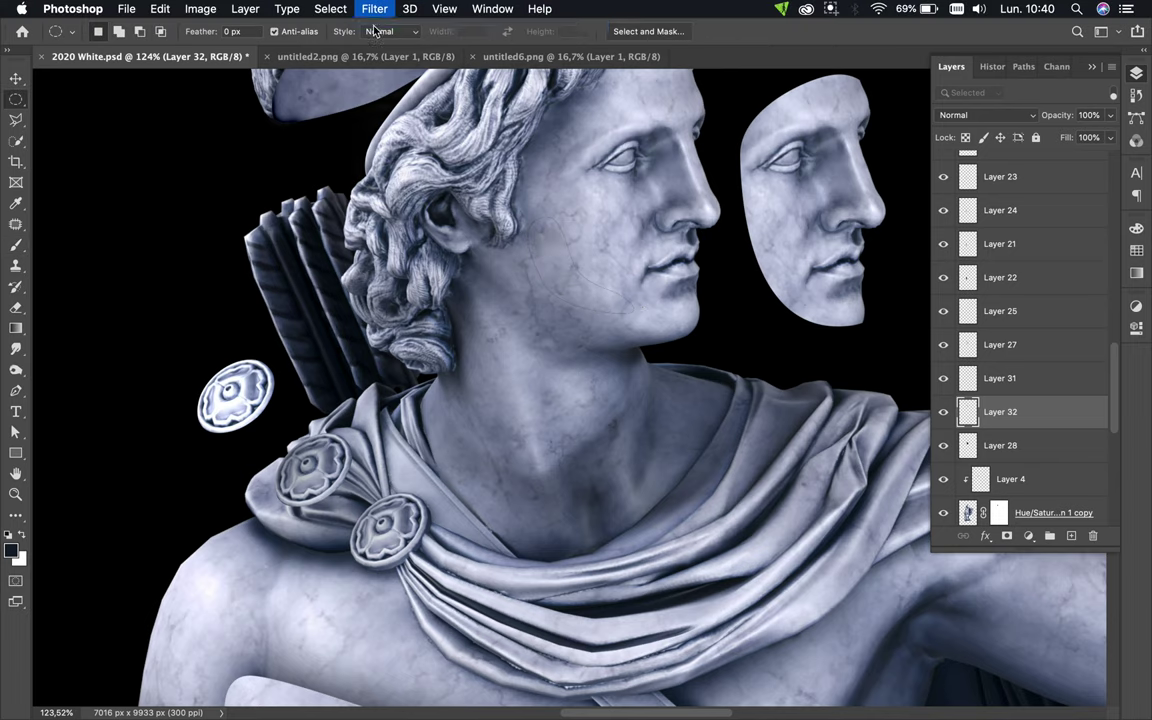
Step: Soften the cheek patch with a 17,6-pixel Gaussian Blur
click(405, 9)
mouse_move(382, 199)
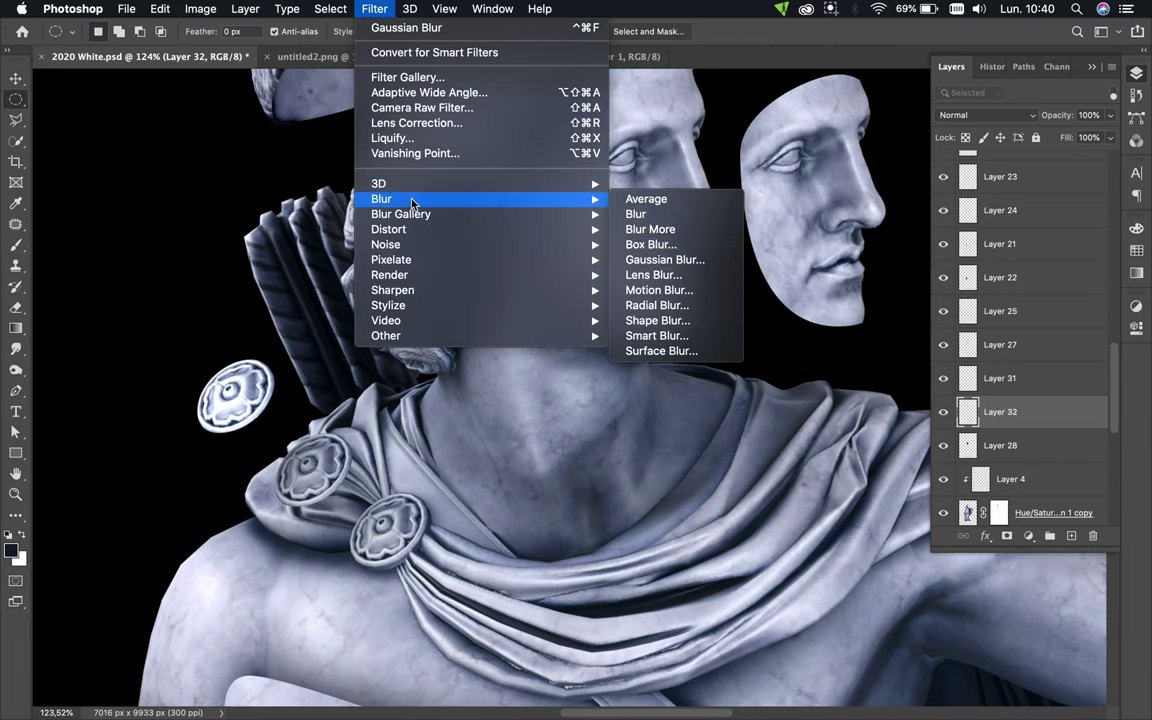
click(667, 249)
drag(798, 390, 773, 392)
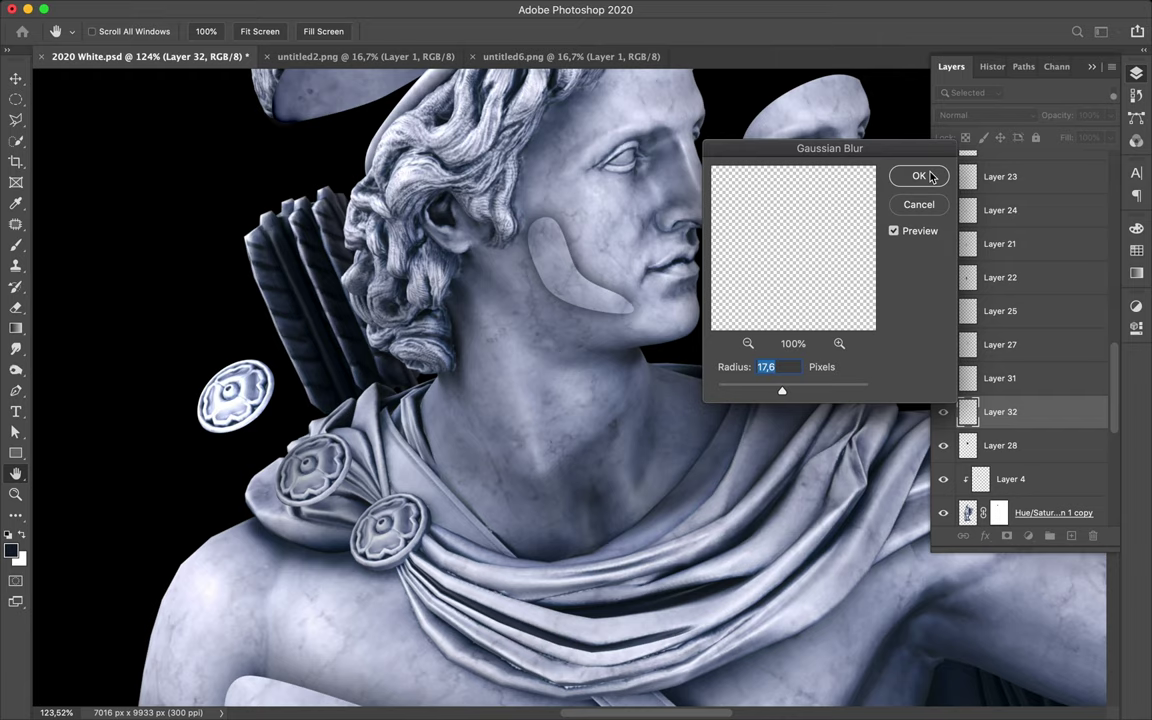
click(920, 177)
key(e)
scroll(630, 390, down, 3)
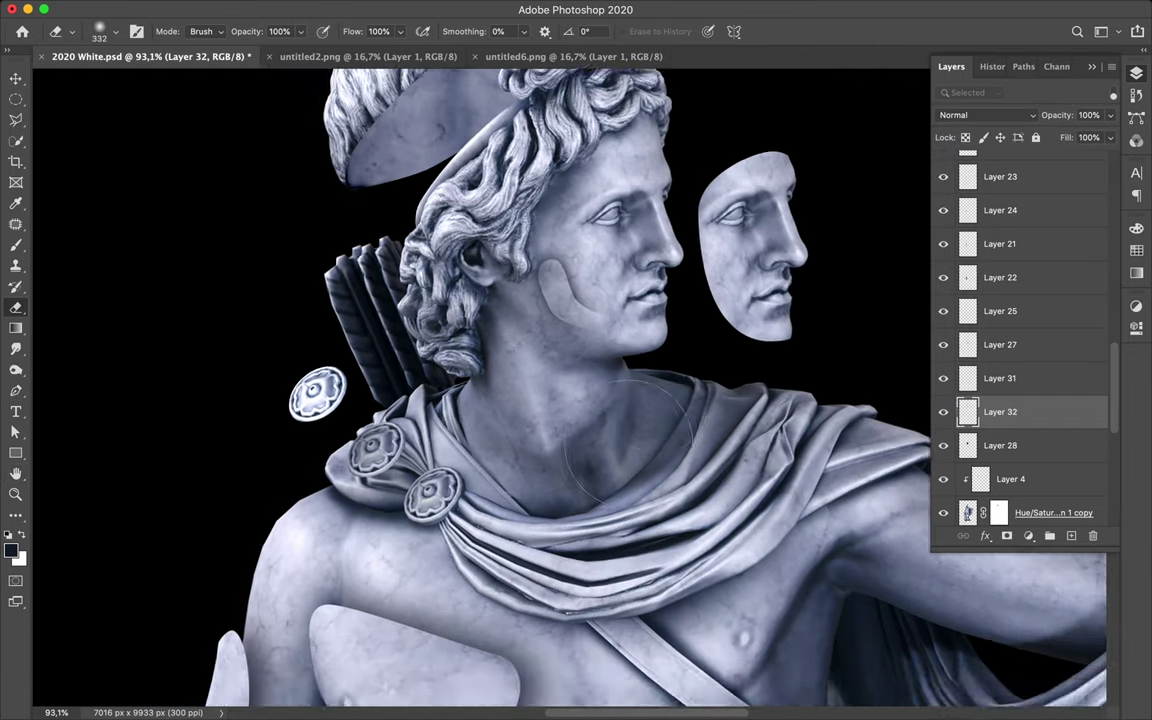
scroll(694, 386, up, 5)
Step: Select the floating face Layer 7 and begin pen-tracing its features
key(v)
ctrl+click(740, 403)
key(p)
click(615, 365)
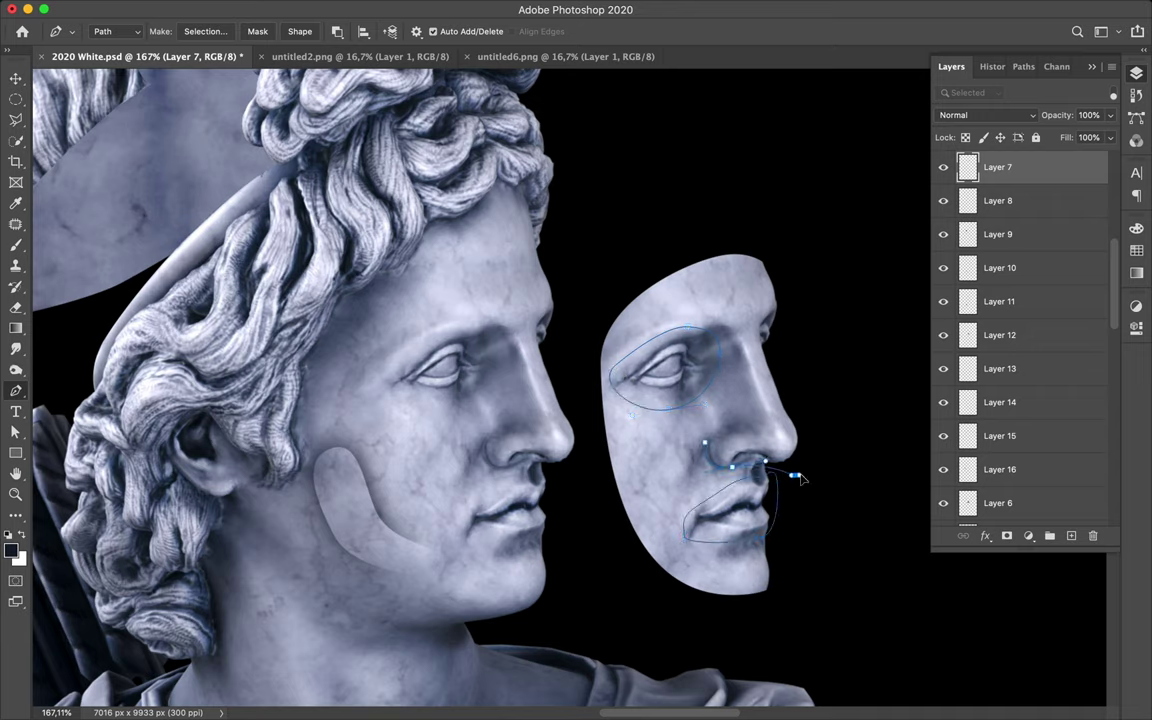
Step: Copy the eye onto its own layer and float it right of the face mask
click(206, 34)
key(Return)
click(206, 34)
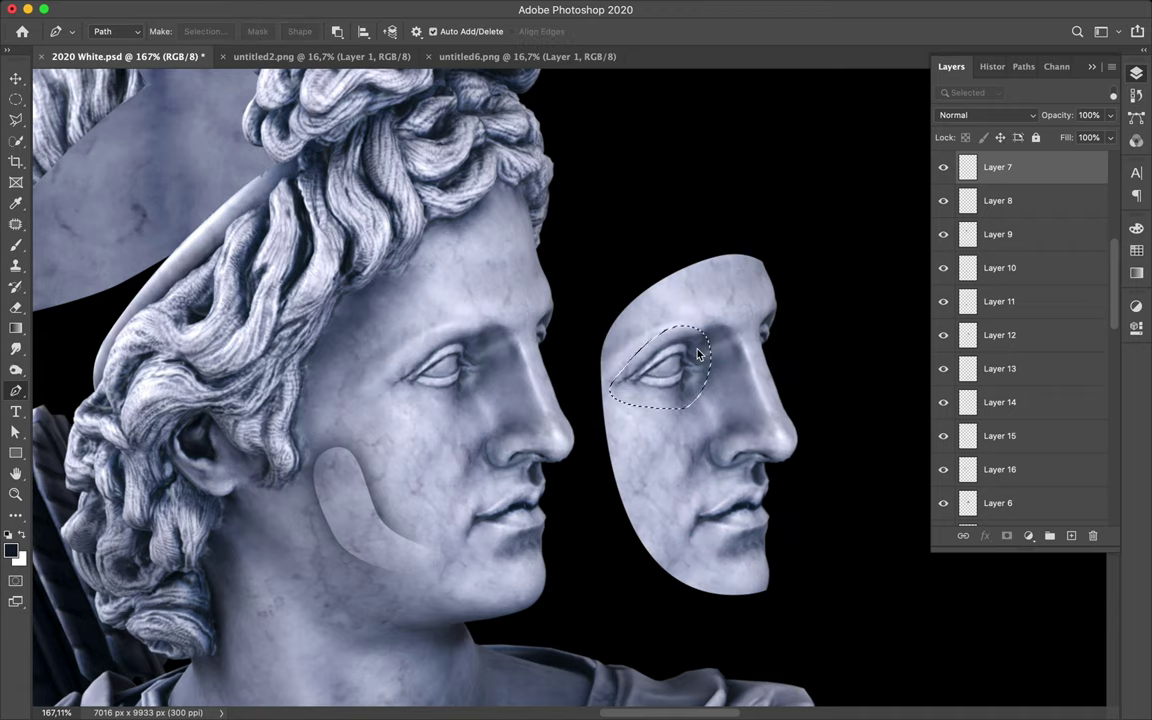
key(ctrl+j)
key(v)
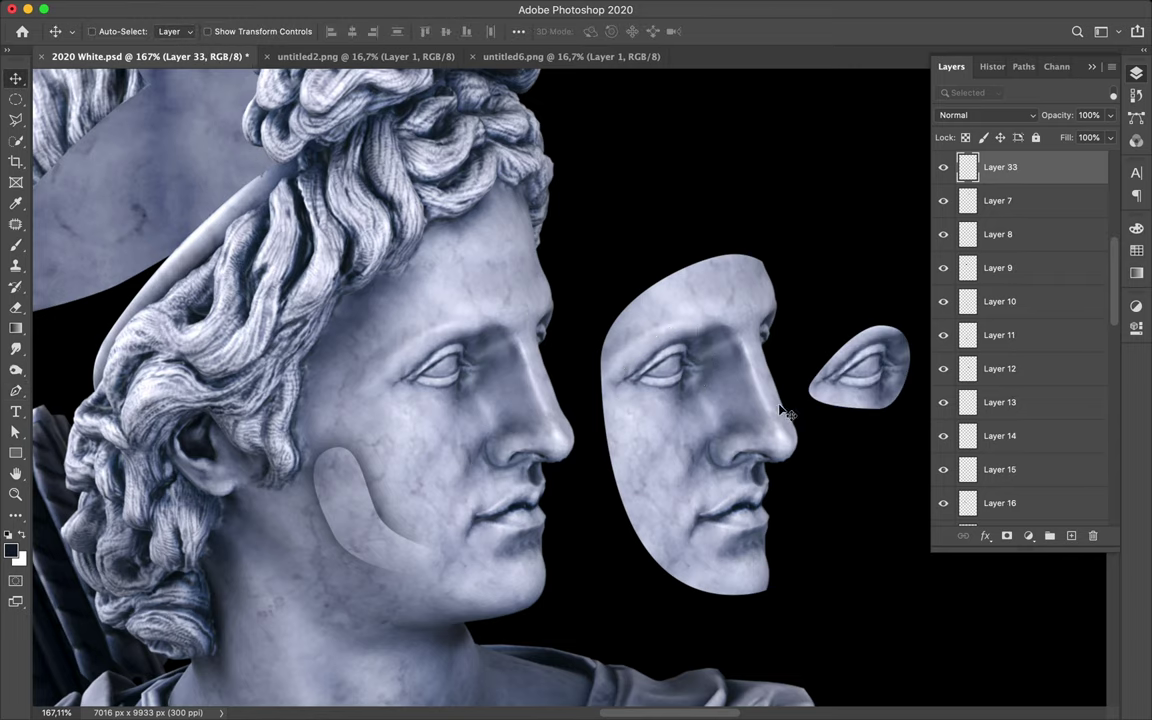
drag(660, 365, 895, 370)
key(p)
drag(748, 355, 776, 367)
Step: Copy the nose onto its own layer and move it right of the face mask
click(205, 31)
key(Return)
key(v)
key(ctrl+c)
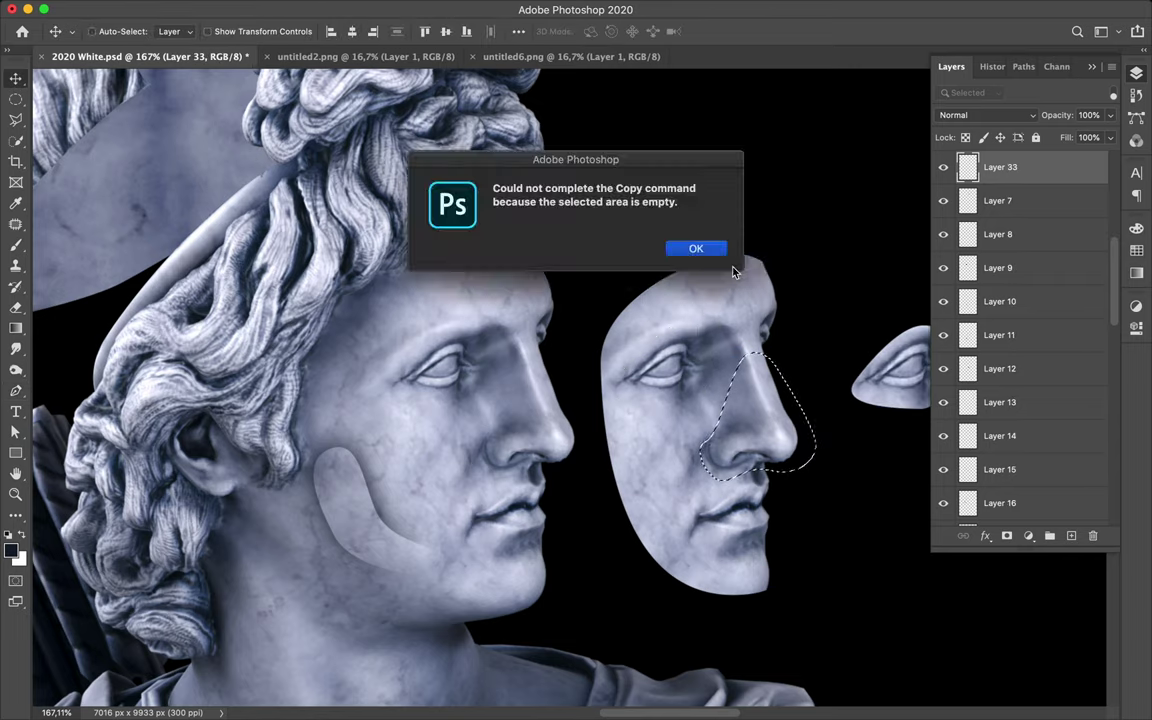
key(Return)
key(alt+bracketleft)
key(ctrl+j)
drag(643, 432, 735, 432)
Step: Trace the lips, copy them to a new layer and place them below the floating nose
key(p)
click(438, 511)
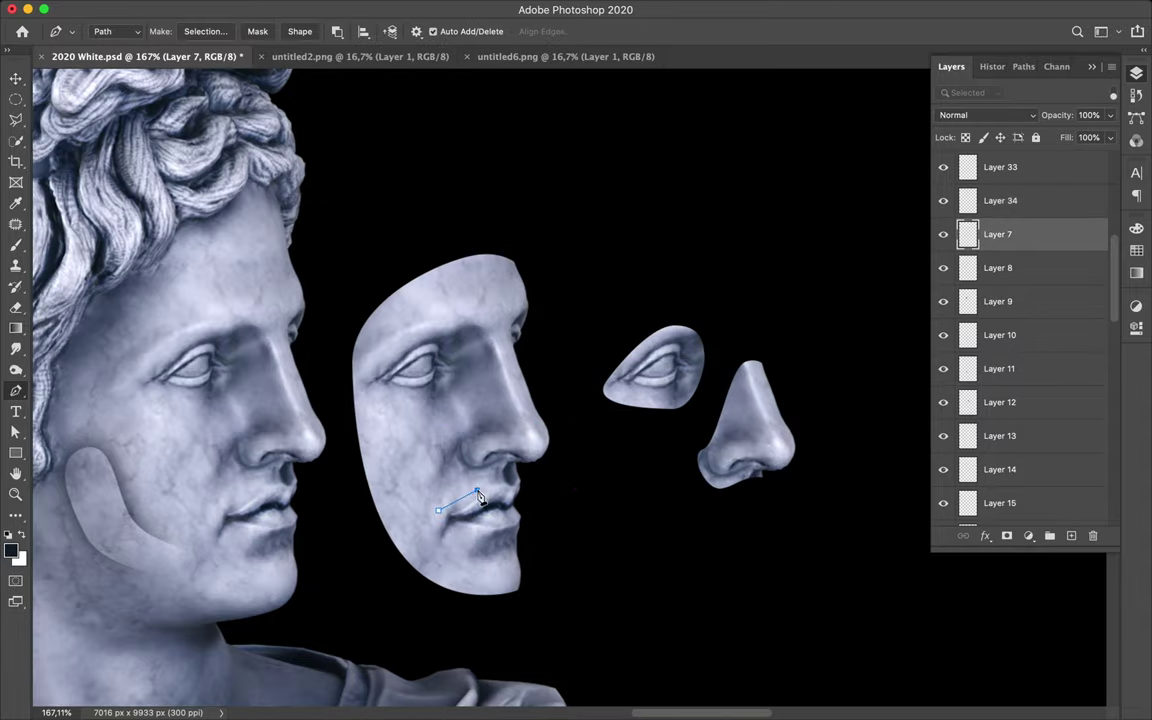
key(ctrl+Return)
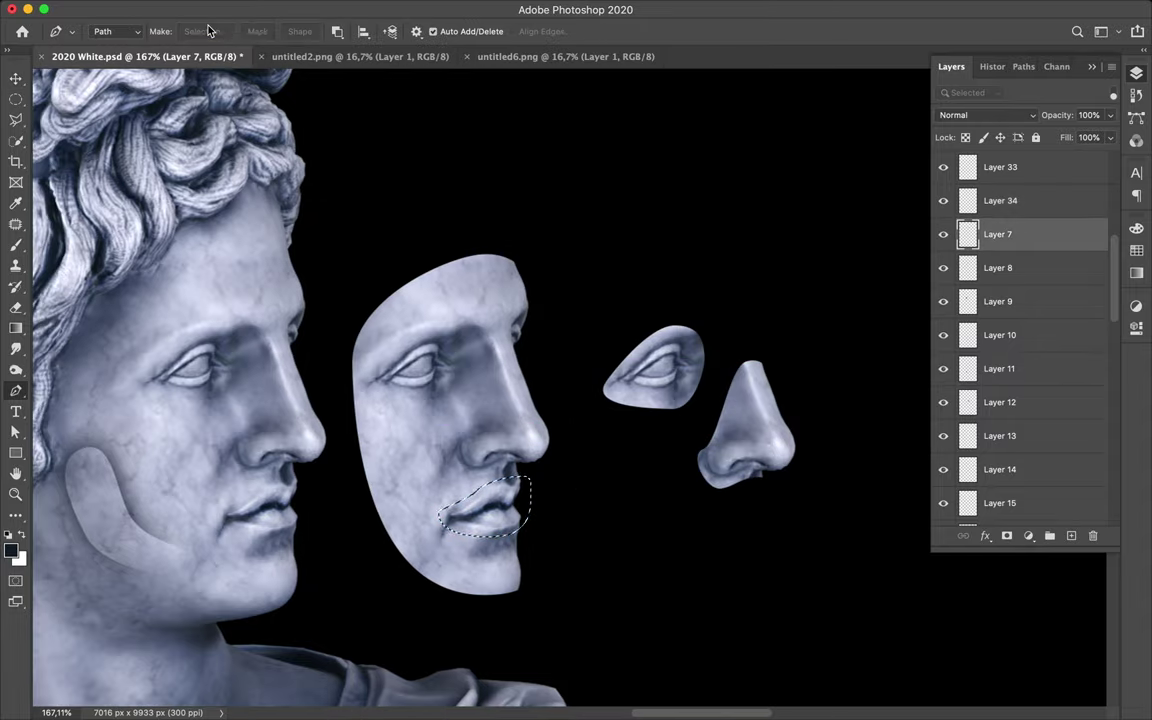
key(ctrl+j)
key(v)
drag(486, 511, 741, 515)
scroll(741, 515, down, 2)
drag(689, 478, 590, 472)
Step: Save the document and select Layer 23 in the layer list
scroll(700, 440, down, 3)
key(ctrl+s)
scroll(588, 328, down, 2)
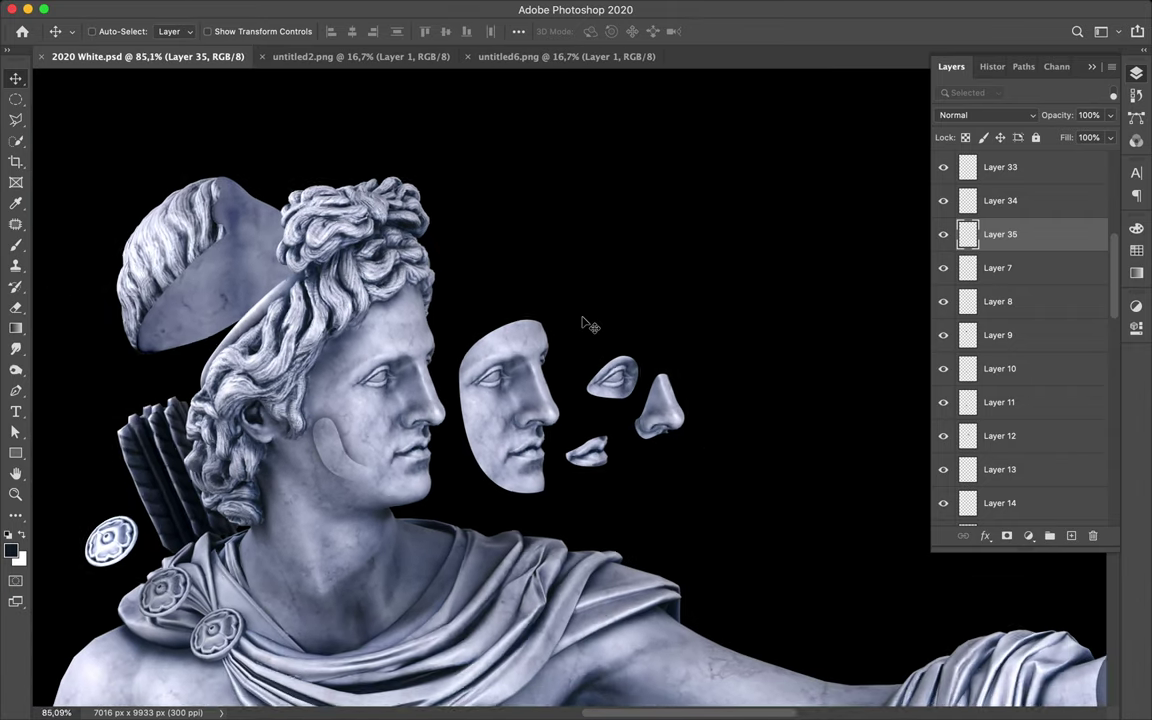
scroll(588, 328, down, 2)
scroll(588, 328, down, 2)
scroll(588, 328, down, 3)
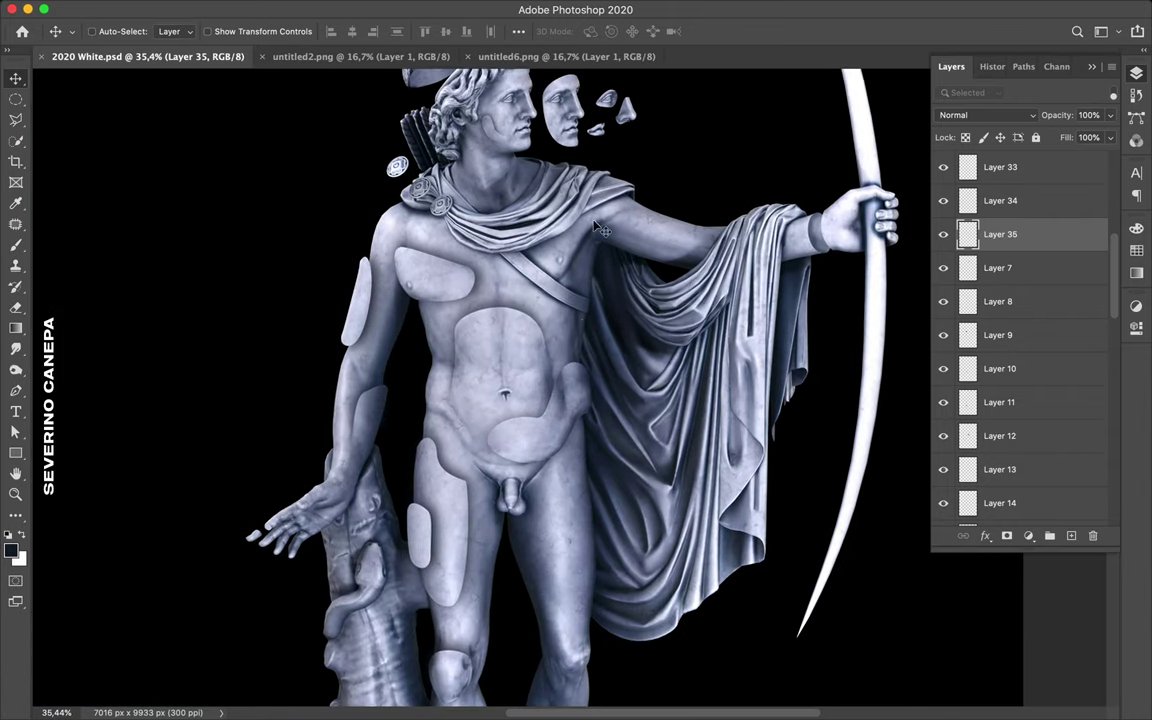
scroll(536, 192, down, 5)
click(410, 338)
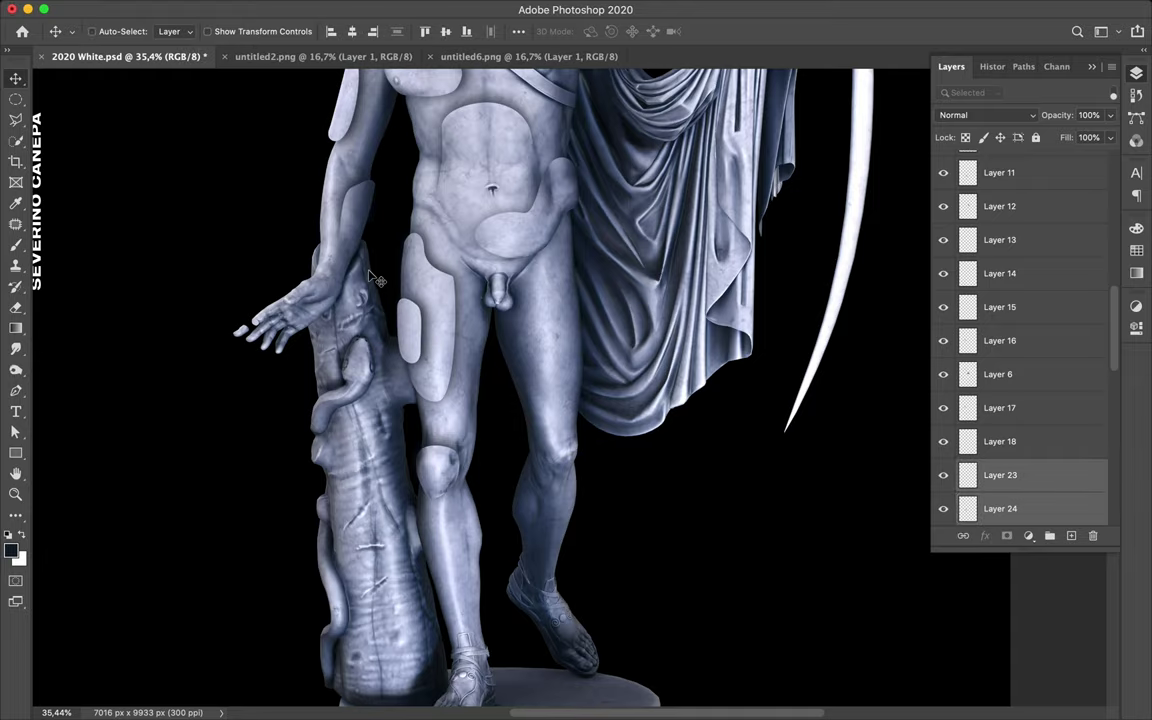
Step: Copy the traced arm area onto its own layer and move it onto the lower forearm
scroll(360, 272, up, 3)
scroll(298, 259, up, 3)
scroll(147, 350, up, 2)
key(p)
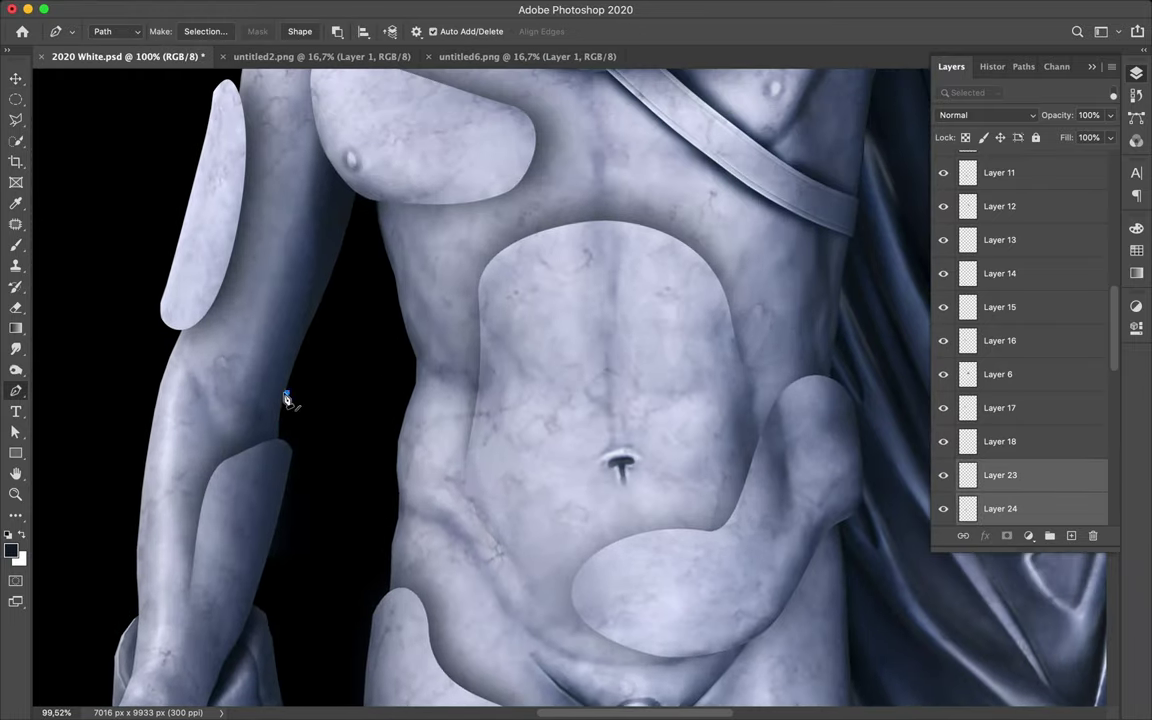
click(203, 31)
key(Return)
key(v)
key(ctrl+j)
drag(303, 296, 183, 456)
key(ctrl+[)
Step: Rotate the new fragment to follow the forearm and position it beside it
scroll(1020, 403, down, 3)
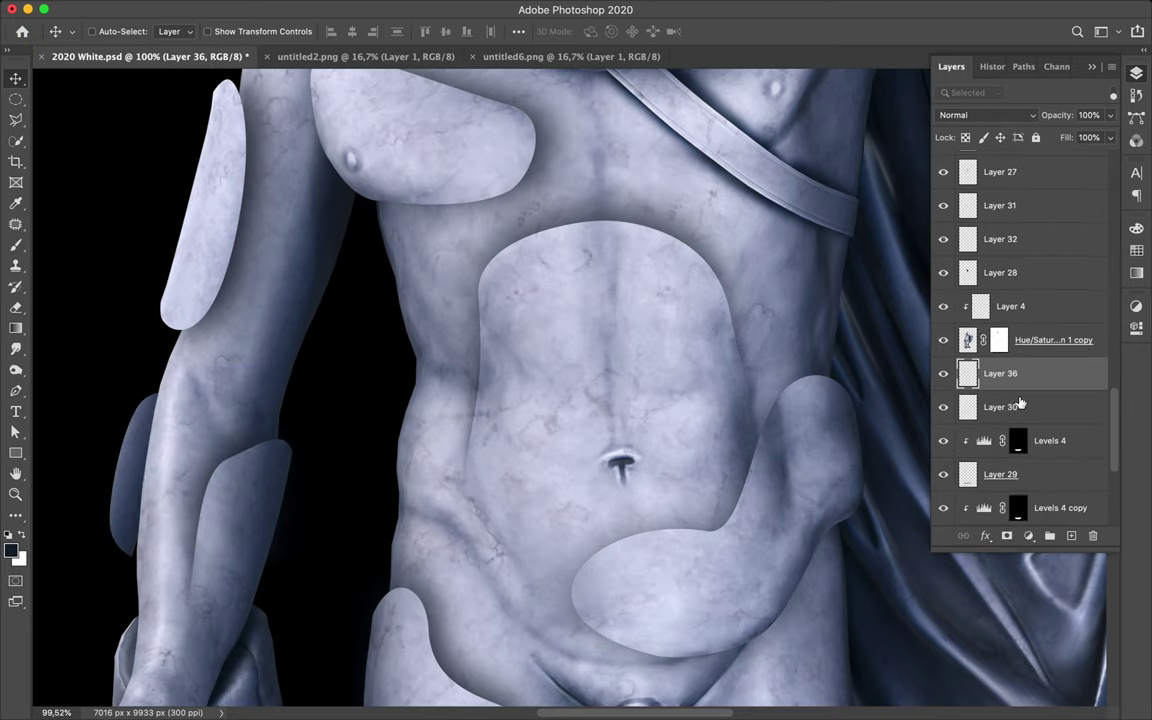
scroll(149, 373, down, 2)
key(ctrl+t)
drag(100, 282, 120, 272)
key(Return)
drag(149, 373, 135, 365)
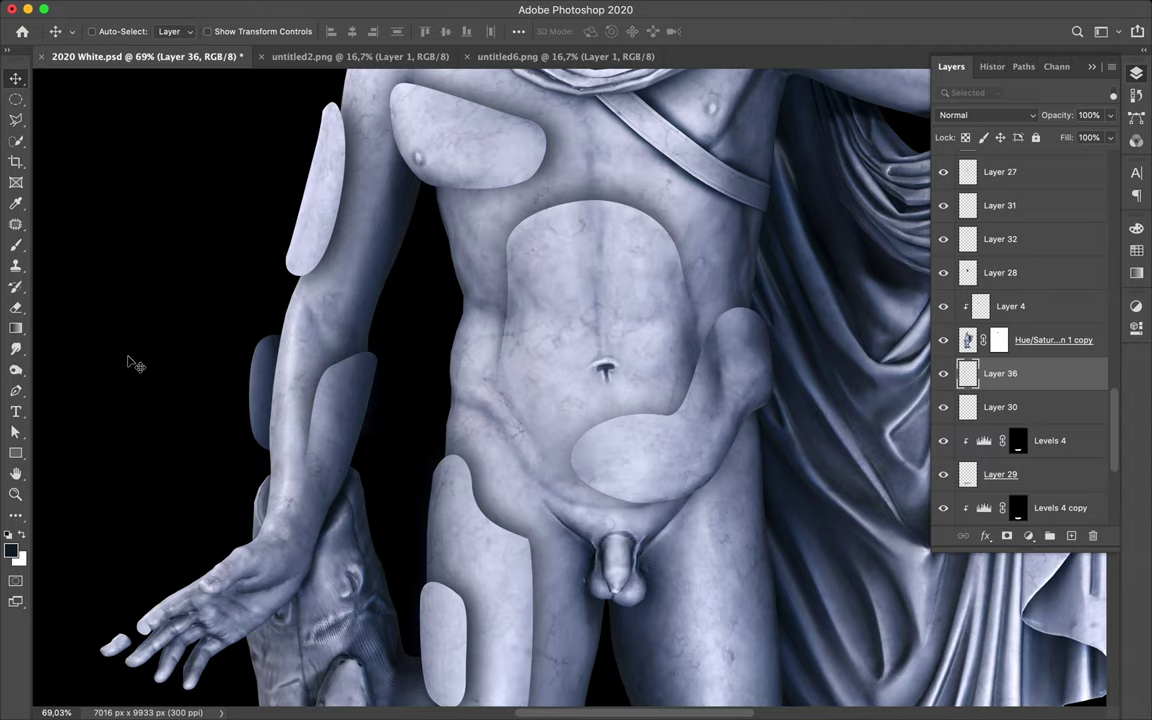
scroll(350, 327, down, 2)
scroll(483, 351, up, 2)
Step: Trace and select a sliver along the torso's left side, moving Layer 37 lower in the stack
key(p)
click(426, 267)
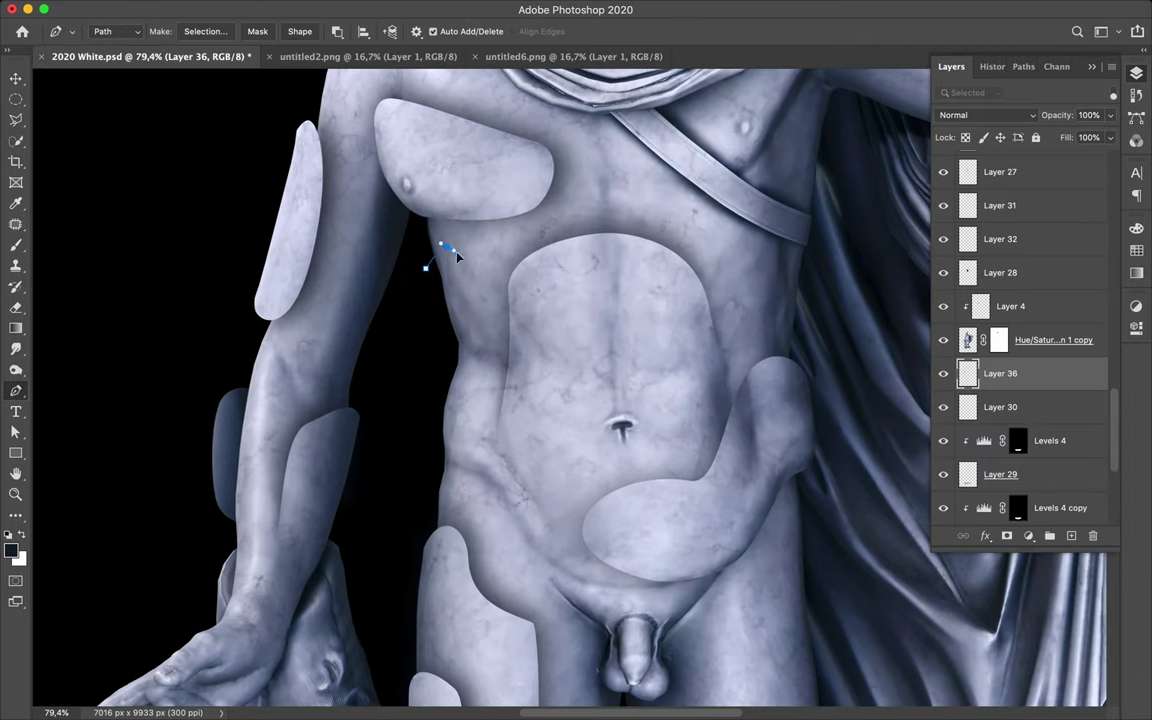
click(205, 31)
click(663, 285)
key(ctrl+c)
key(Return)
key(ctrl+j)
drag(1012, 340, 1016, 266)
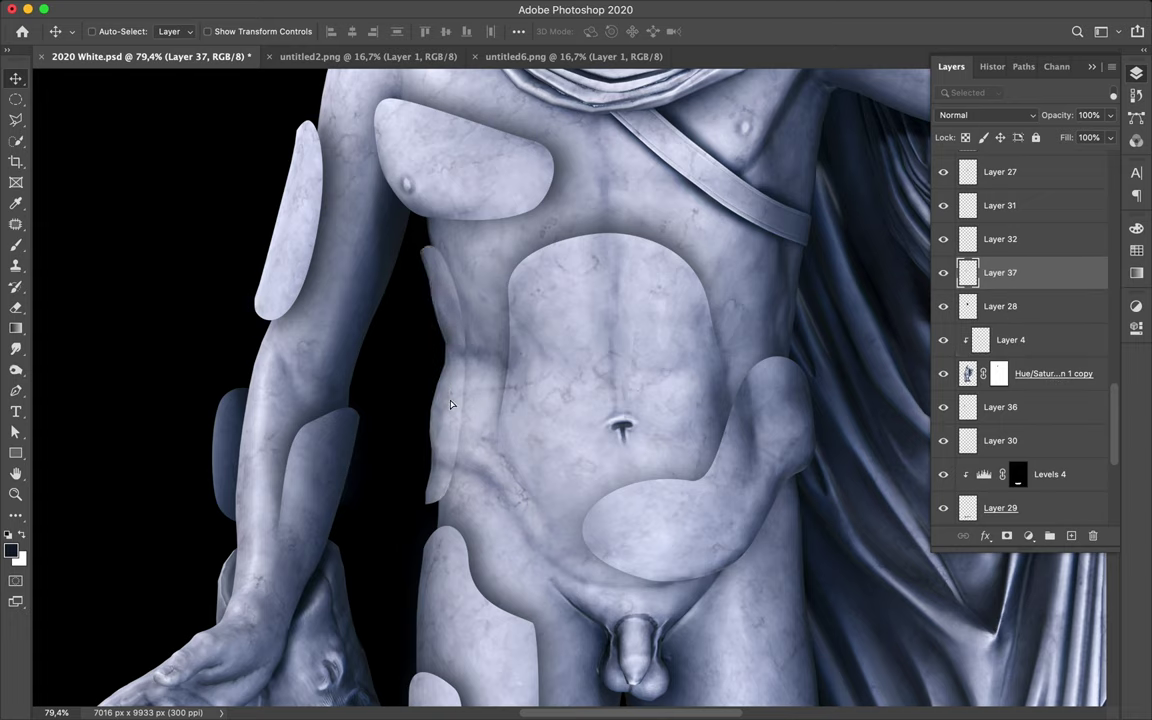
Step: Fill the sliver with light colour on a new layer, reapply Gaussian Blur, and shift it 34 px right
click(1090, 318)
key(ctrl+shift+alt+n)
key(b)
key(ctrl+BackSpace)
key(v)
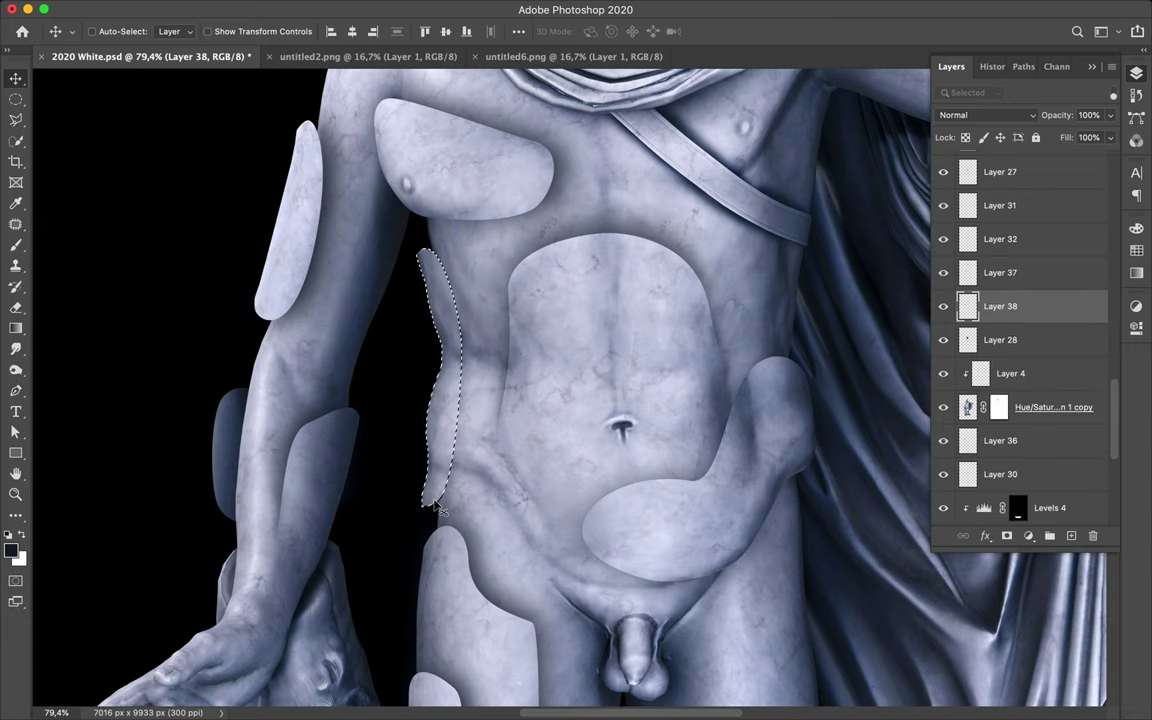
click(527, 10)
key(ctrl+d)
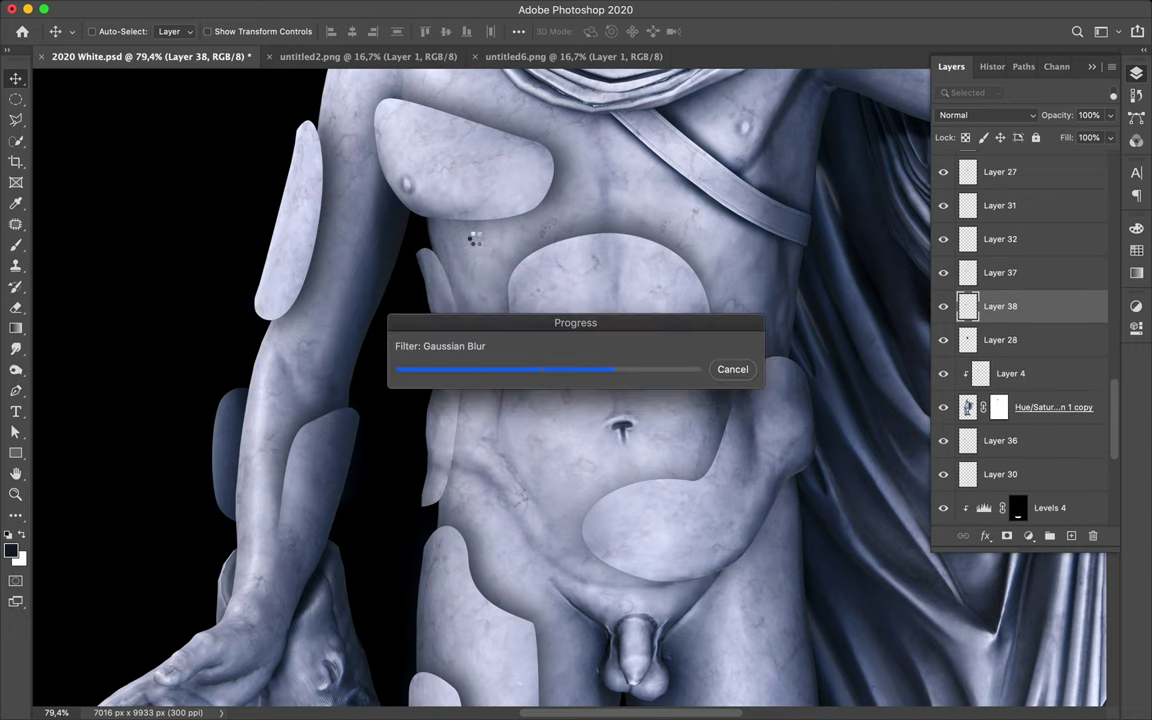
drag(442, 375, 476, 376)
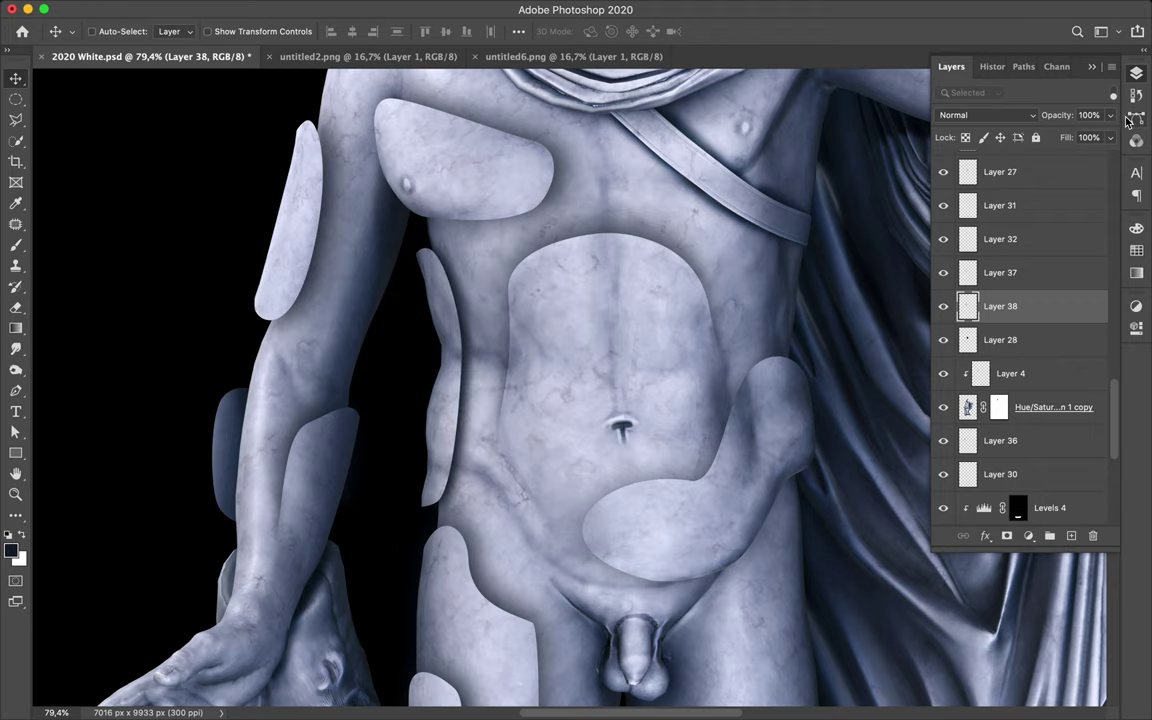
scroll(730, 273, down, 5)
scroll(707, 398, down, 5)
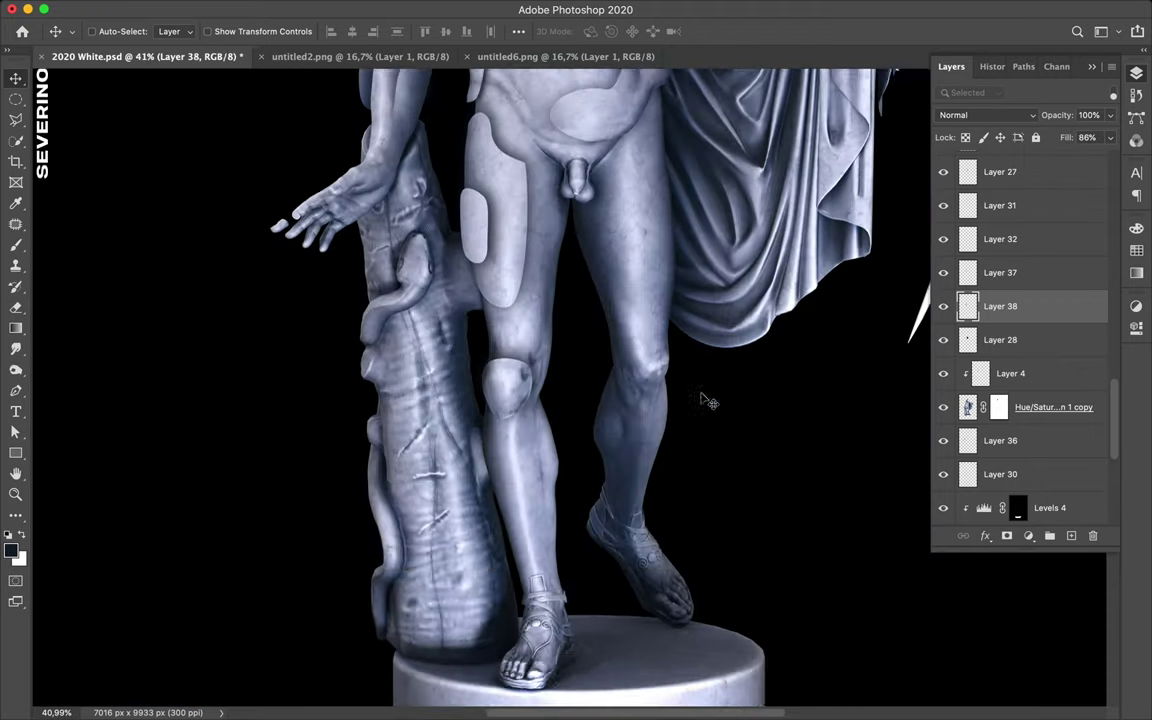
scroll(553, 398, up, 5)
key(p)
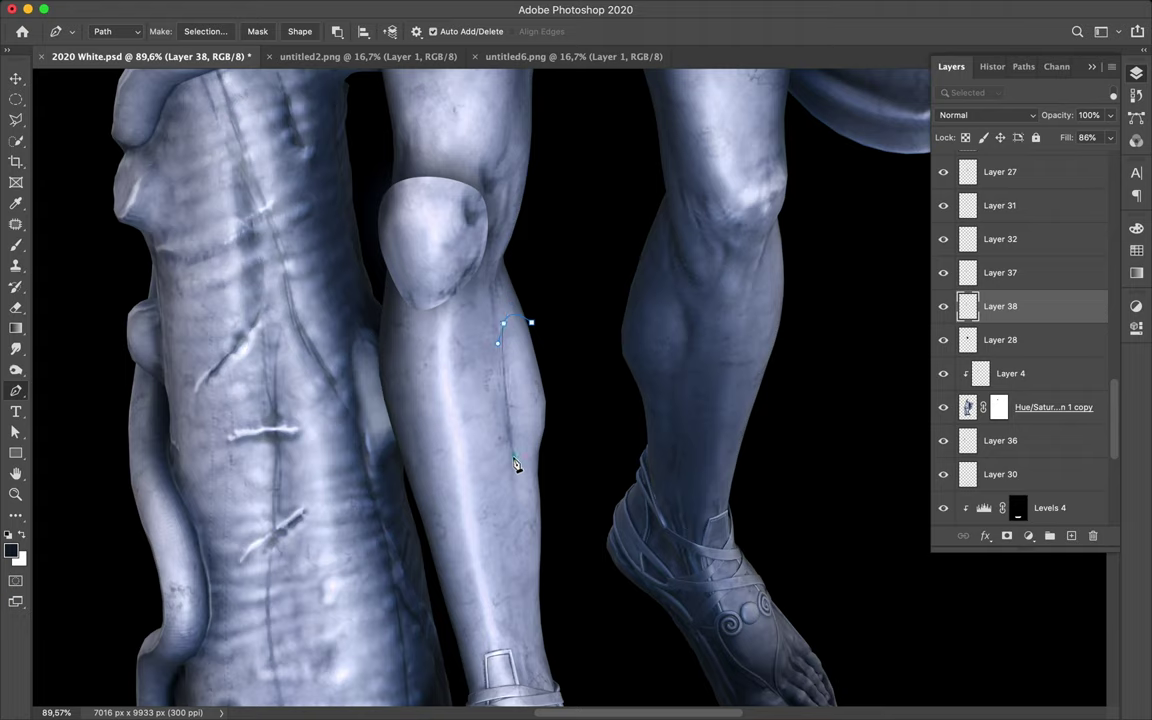
Step: Copy the outlined shin area onto its own layer, Layer 39, and raise it in the stack
key(ctrl+Return)
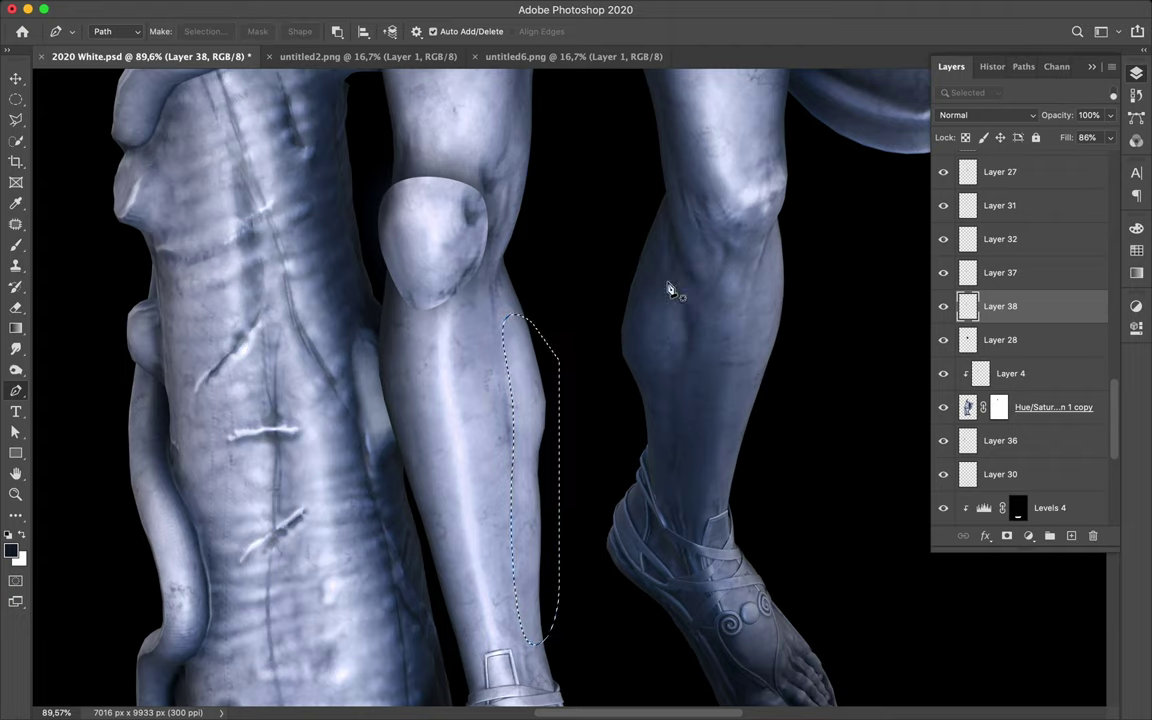
key(ctrl+j)
key(v)
drag(1013, 407, 1013, 329)
Step: Add a filled, Gaussian-blurred shadow layer for the shin piece and shift it right
ctrl+click(967, 340)
ctrl+click(1071, 535)
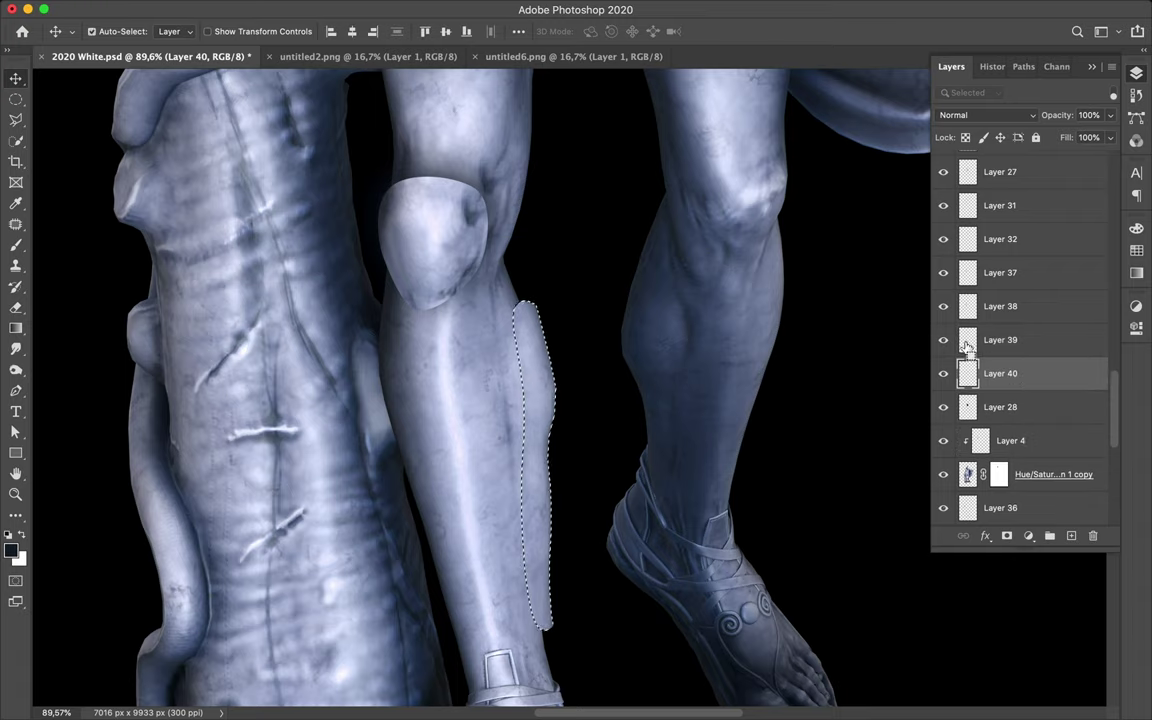
key(b)
key(m)
key(ctrl+d)
key(v)
key(ctrl+f)
drag(556, 385, 545, 411)
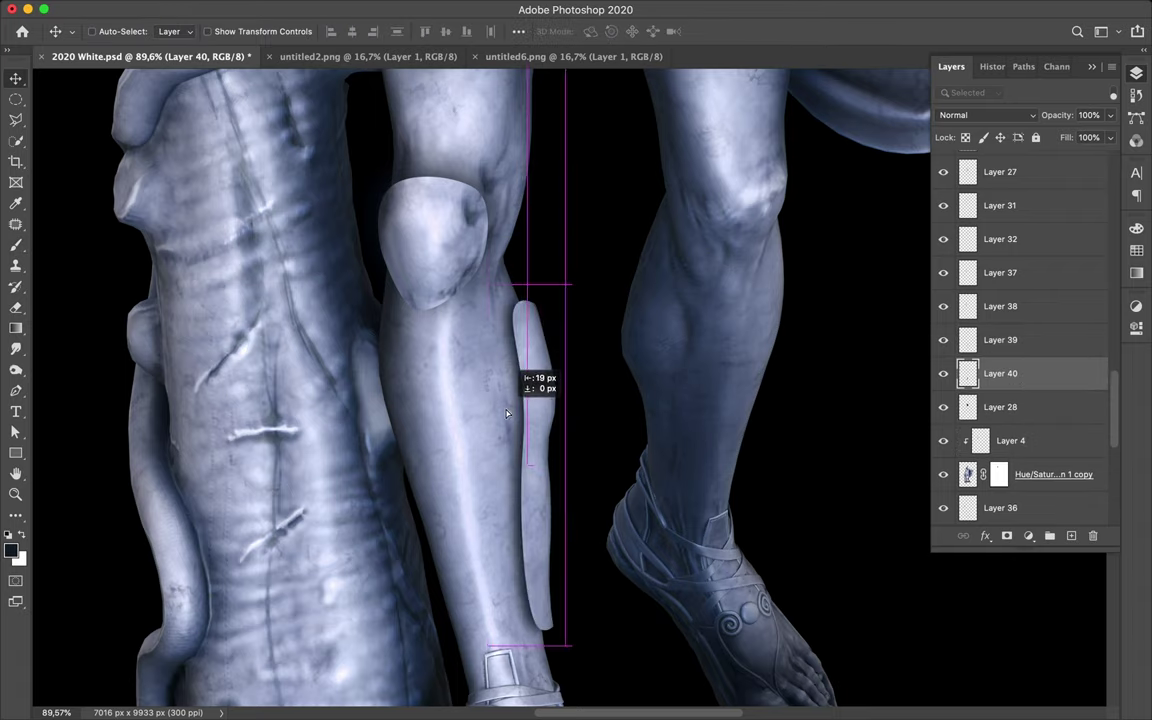
scroll(545, 411, down, 3)
scroll(568, 430, up, 5)
Step: Cut a calf section from the statue onto its own layer and nudge it into place
ctrl+click(600, 420)
key(p)
click(589, 489)
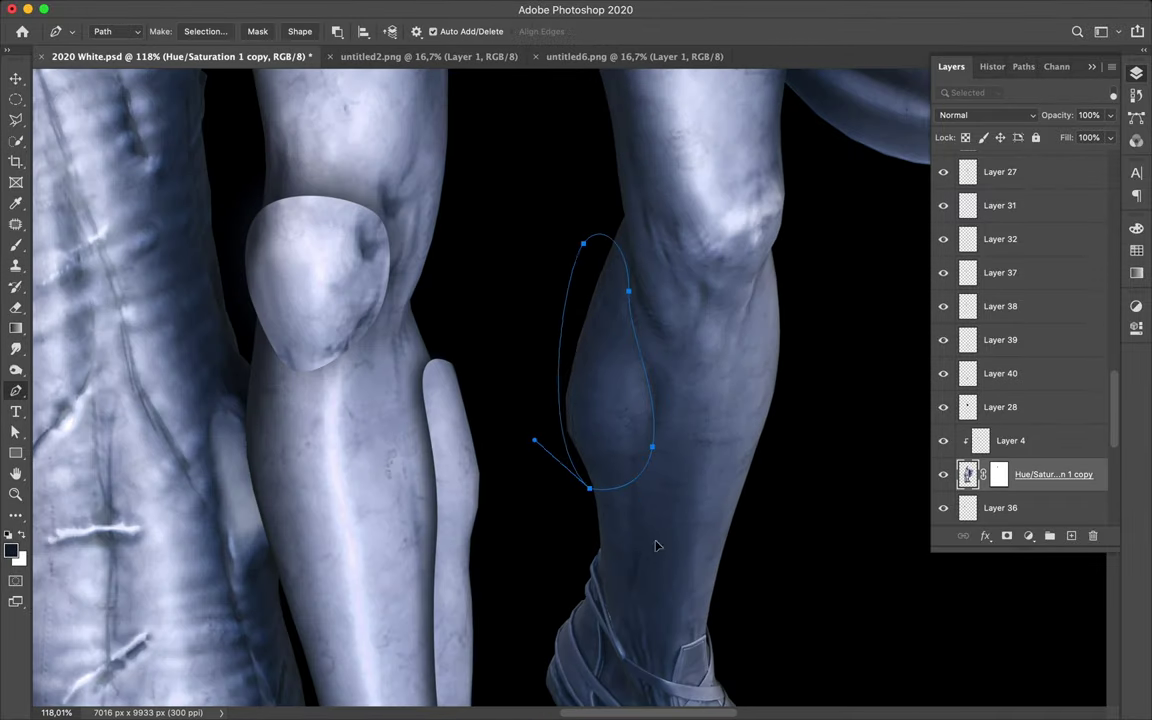
key(Return)
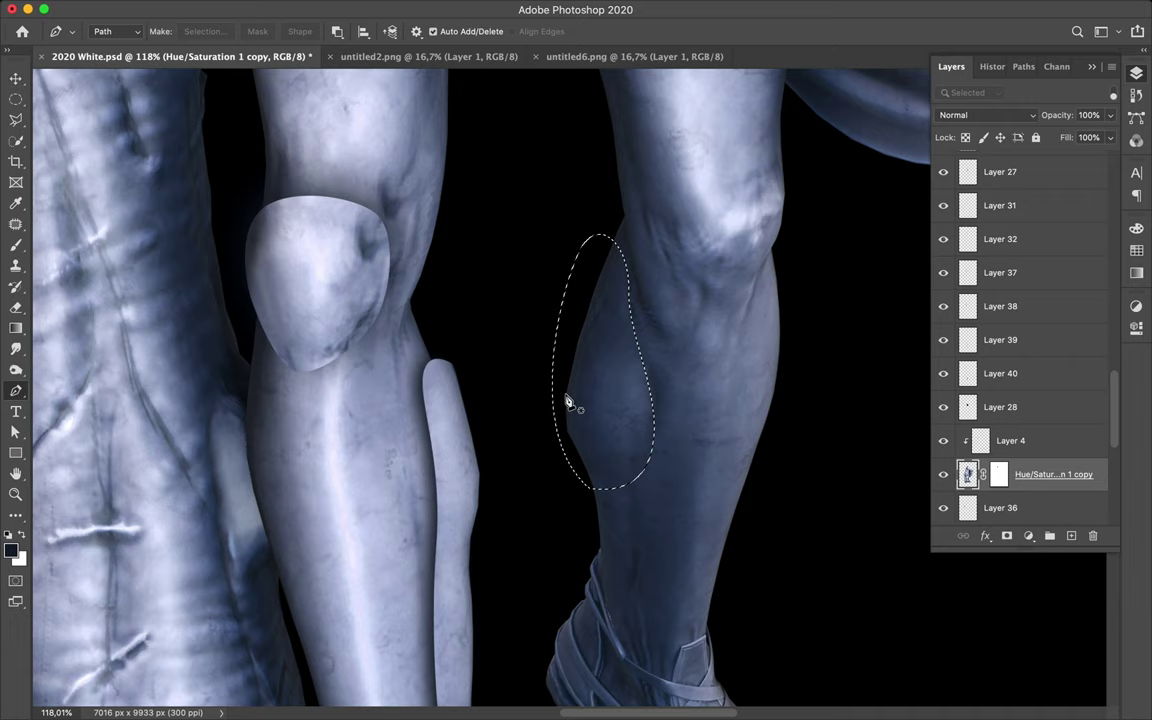
key(ctrl+j)
key(v)
drag(567, 402, 535, 410)
key(b)
click(105, 31)
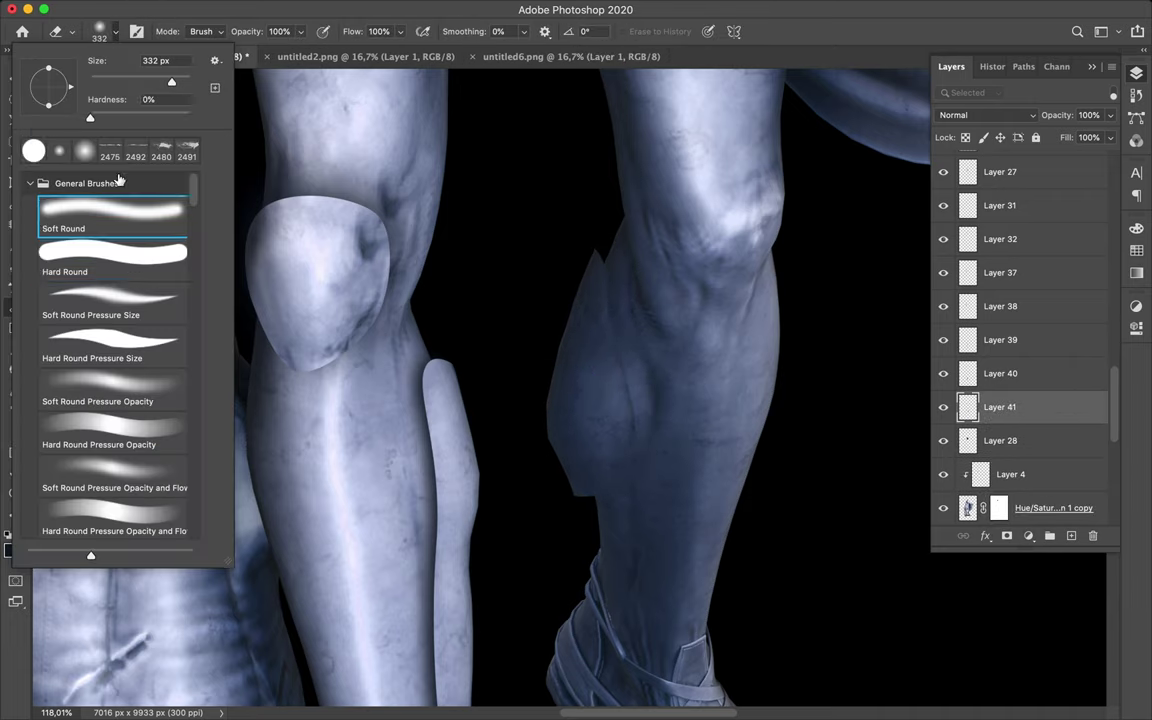
key(Escape)
key(v)
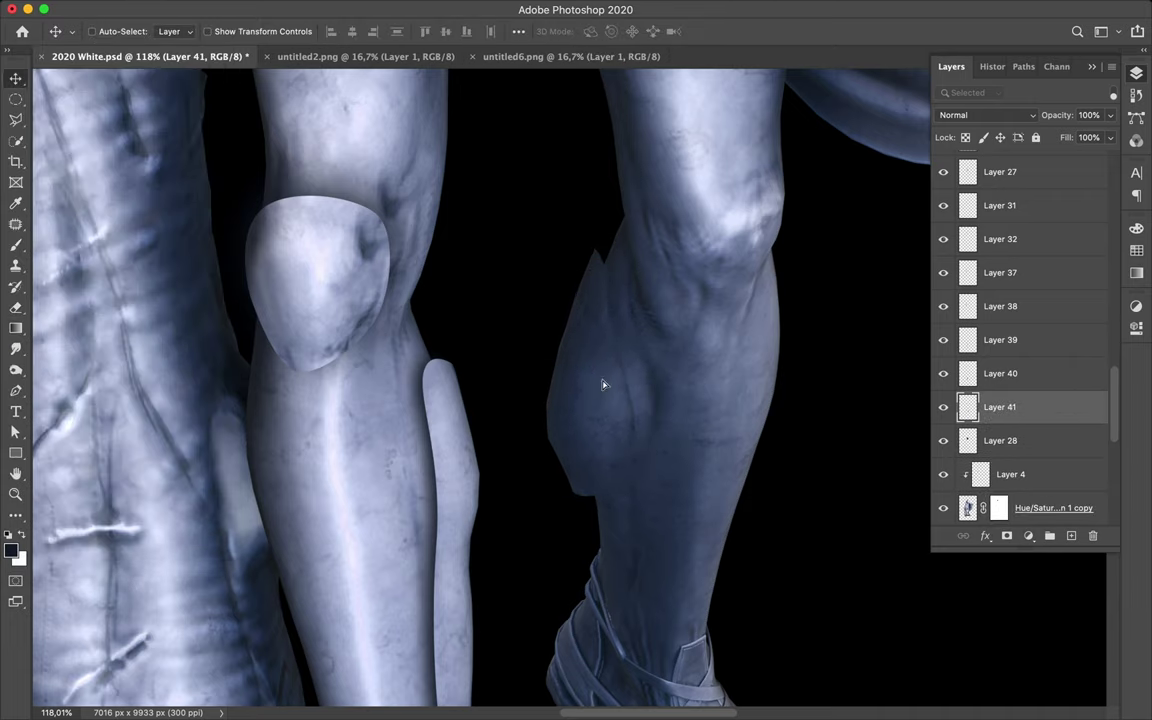
drag(602, 383, 612, 383)
Step: Blur the calf piece's elliptical shadow and offset it 24 px sideways
key(m)
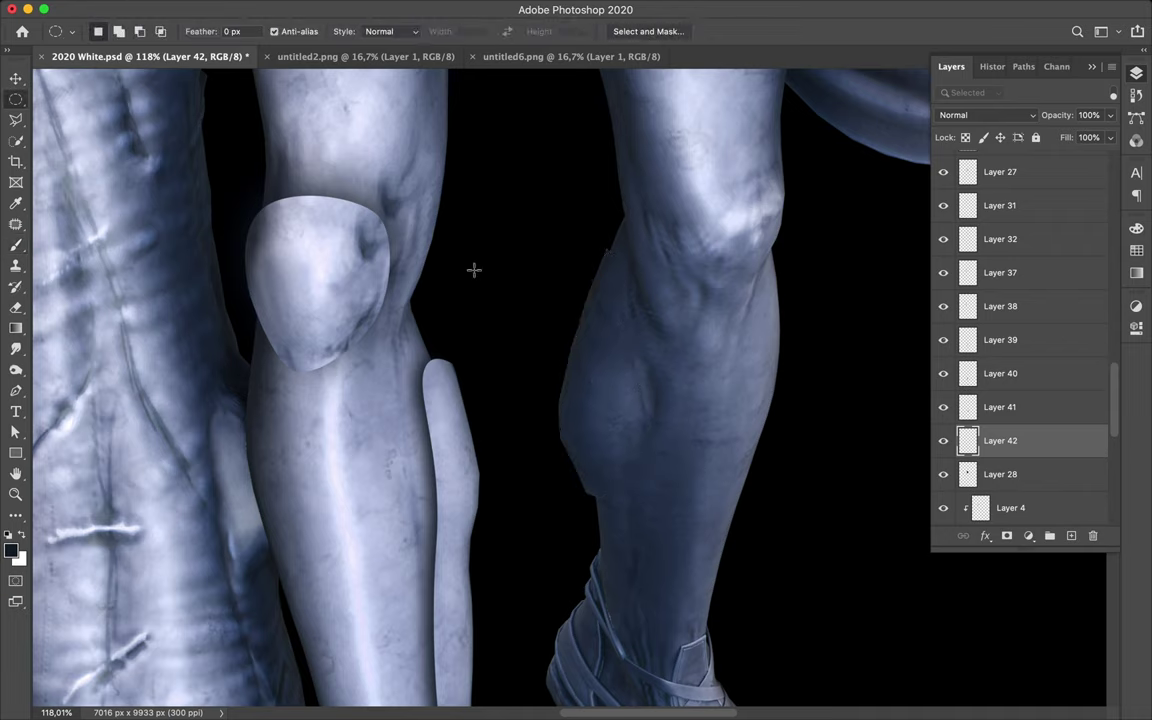
key(ctrl+f)
key(v)
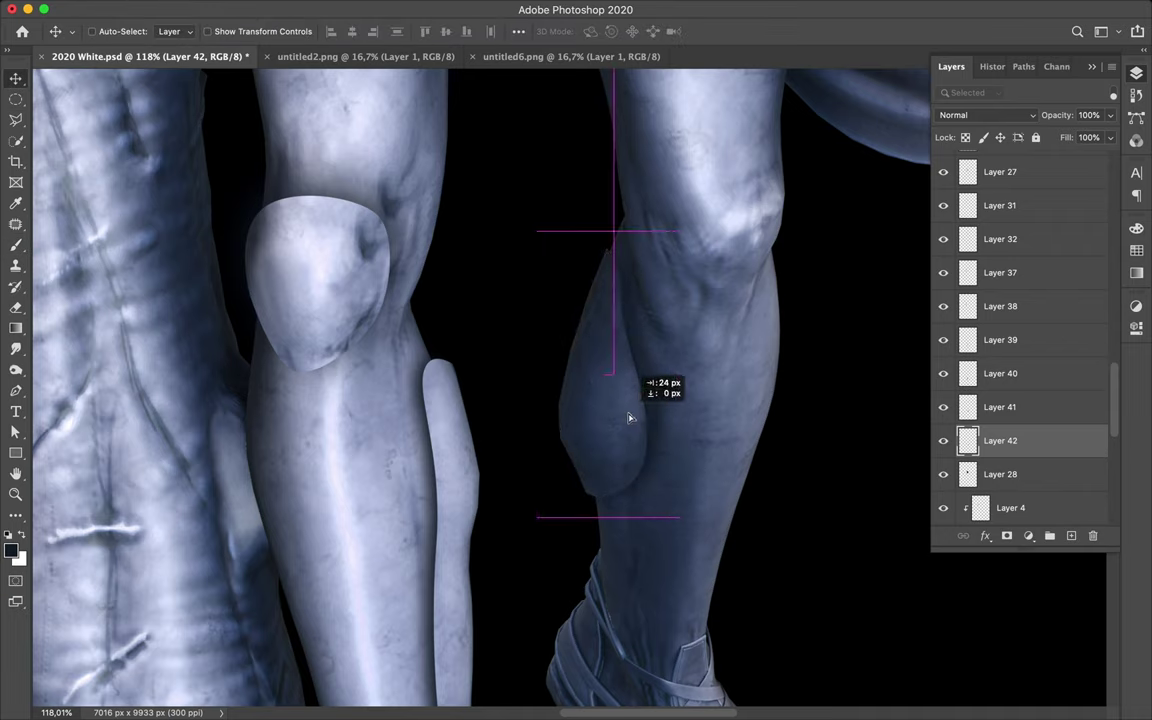
drag(622, 417, 630, 417)
scroll(630, 417, down, 3)
scroll(707, 391, down, 3)
scroll(476, 419, up, 5)
Step: Outline a curved shin section, copy it onto its own layer and shift it
key(p)
click(444, 316)
drag(475, 381, 476, 398)
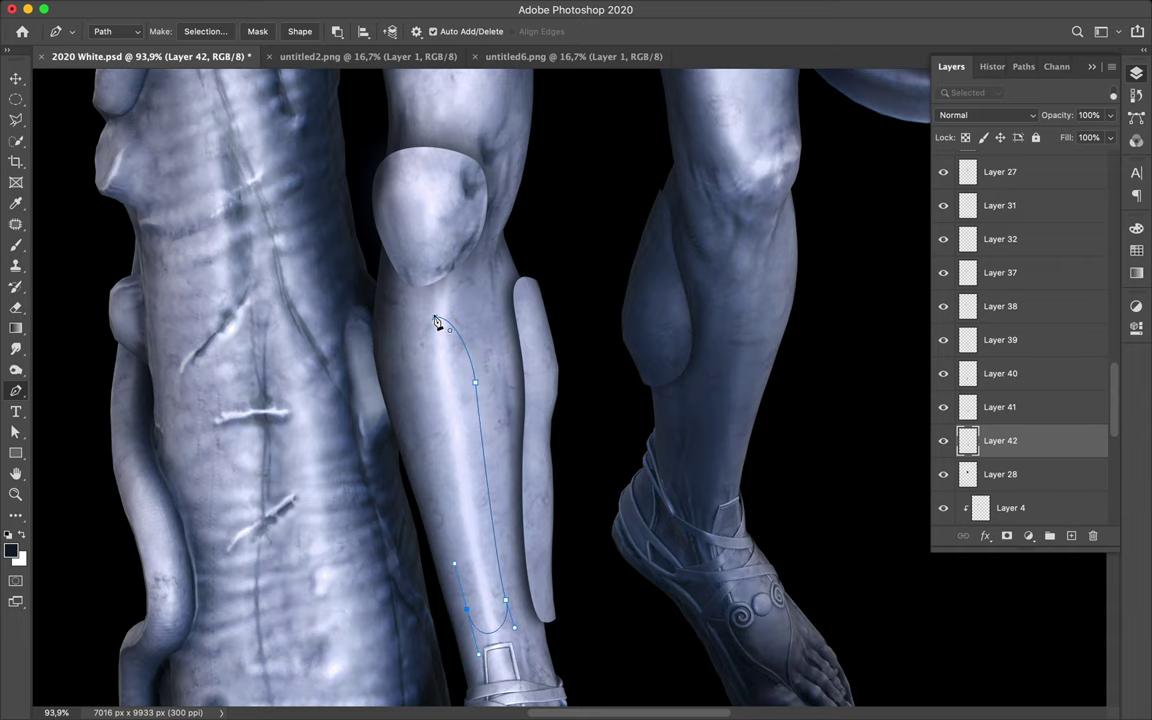
click(205, 31)
click(663, 288)
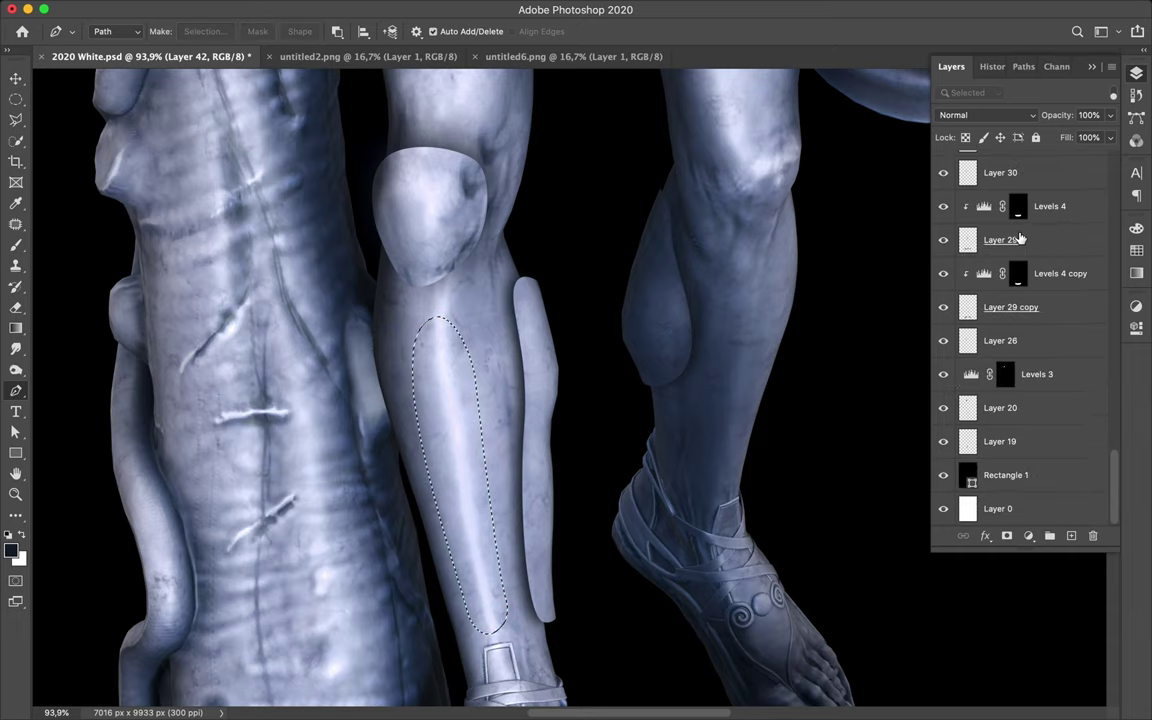
key(alt+bracketleft)
key(alt+bracketleft)
key(alt+bracketleft)
key(ctrl+j)
key(v)
mouse_move(476, 420)
mouse_down()
mouse_move(437, 410)
mouse_move(437, 386)
mouse_up()
key(ctrl+t)
key(Return)
Step: Paint a dark shin shadow on a new layer, Gaussian-blur it and erase its edges
key(ctrl+shift+alt+n)
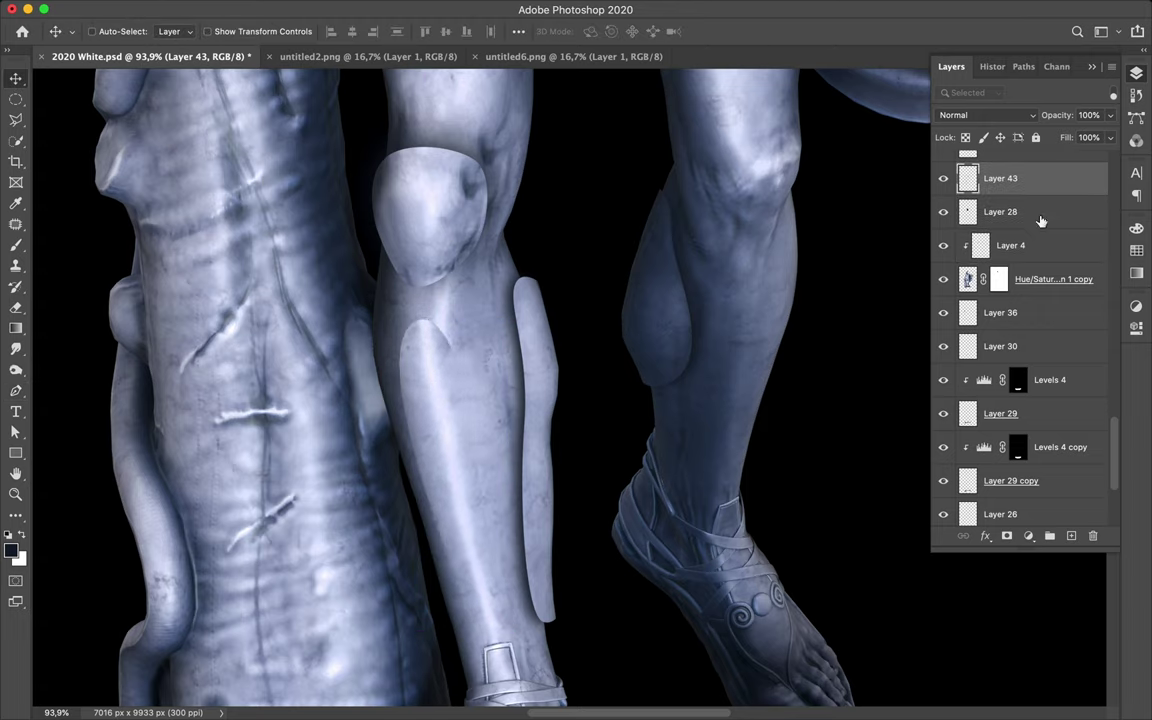
drag(1039, 226, 1003, 226)
key(b)
key(ctrl+shift+d)
key(v)
key(m)
click(406, 8)
click(437, 44)
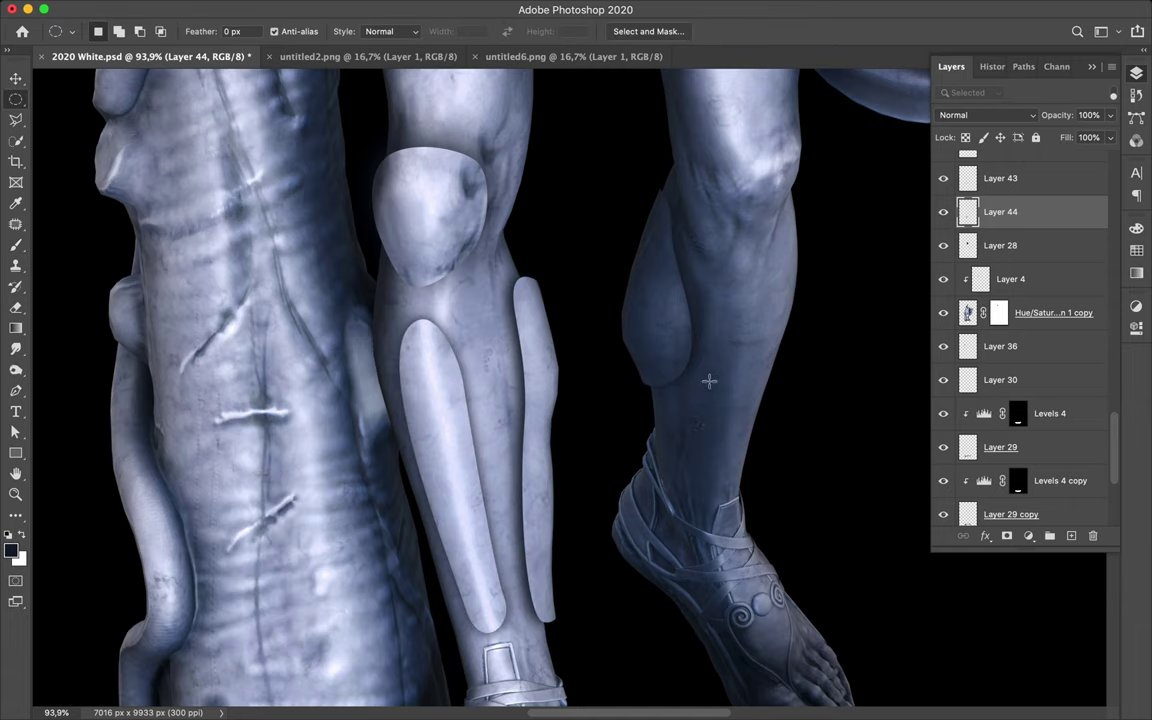
key(e)
click(99, 31)
key(Escape)
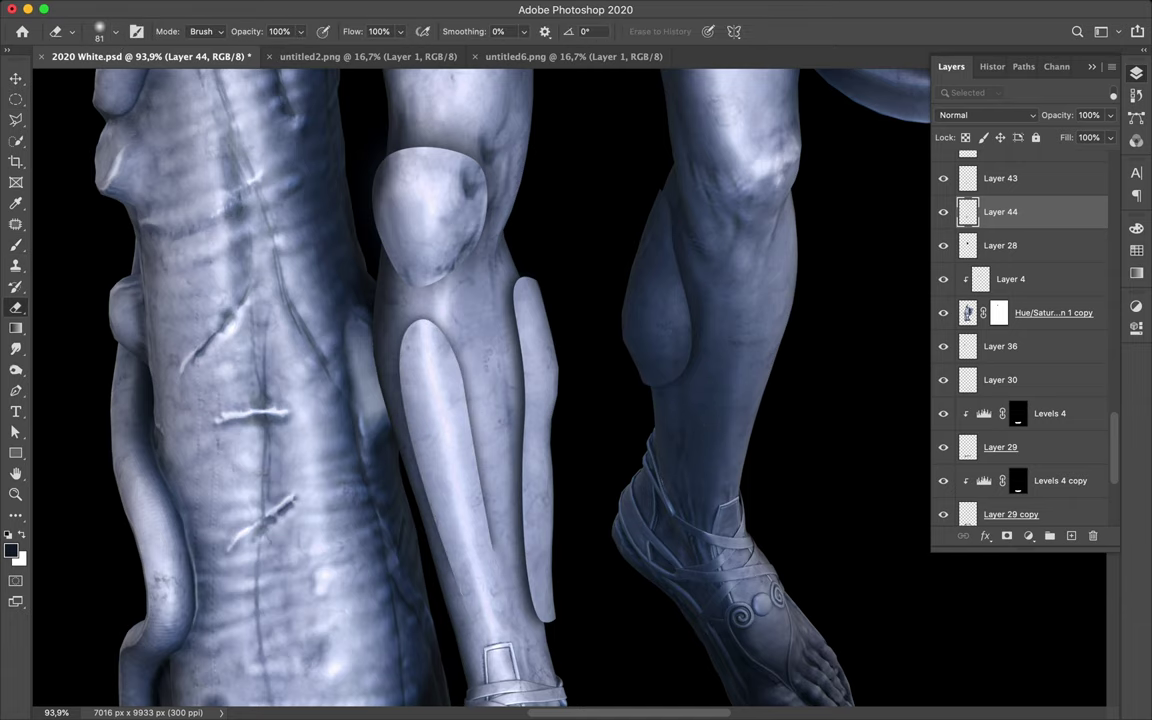
key(alt+bracketright)
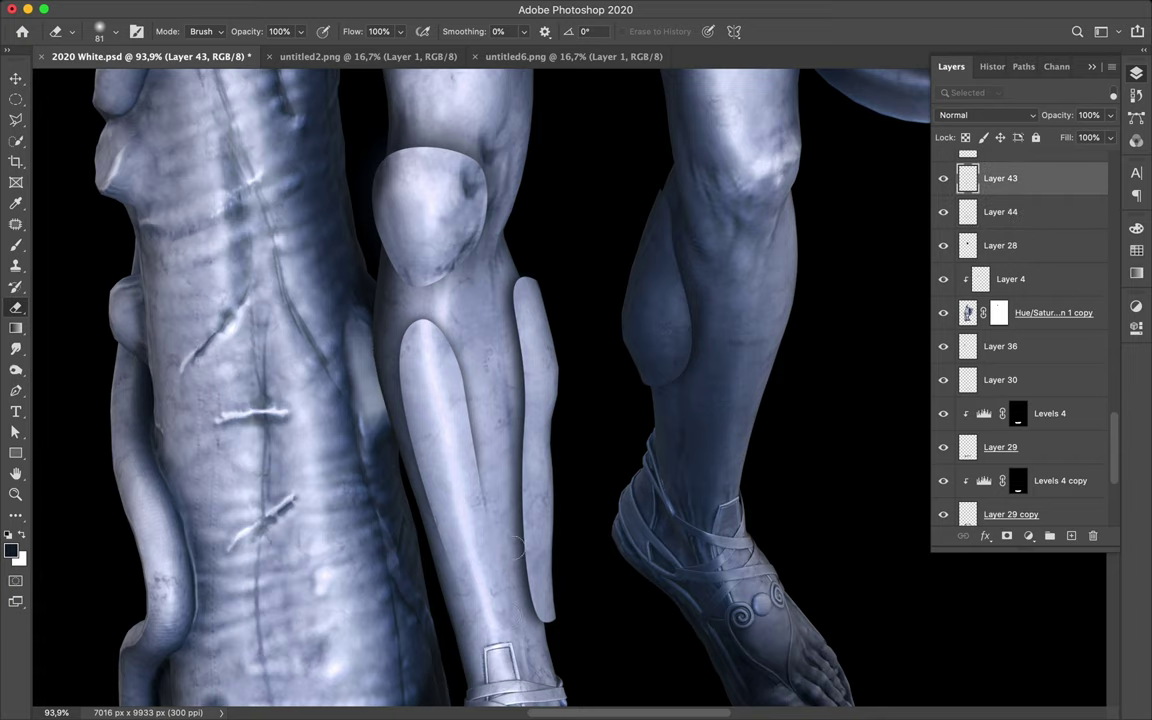
scroll(606, 651, down, 3)
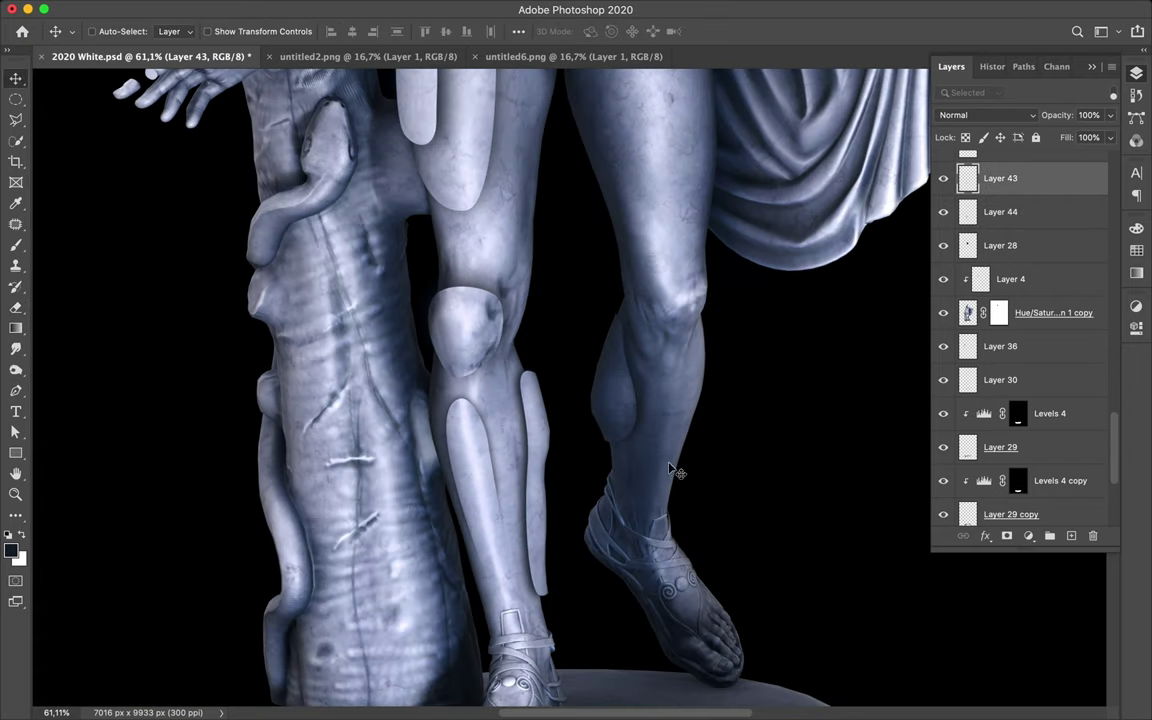
Step: Copy another calf section to Layer 45 and move it above Layer 28, unclipped
key(p)
click(205, 31)
key(Return)
click(1013, 313)
key(ctrl+j)
key(v)
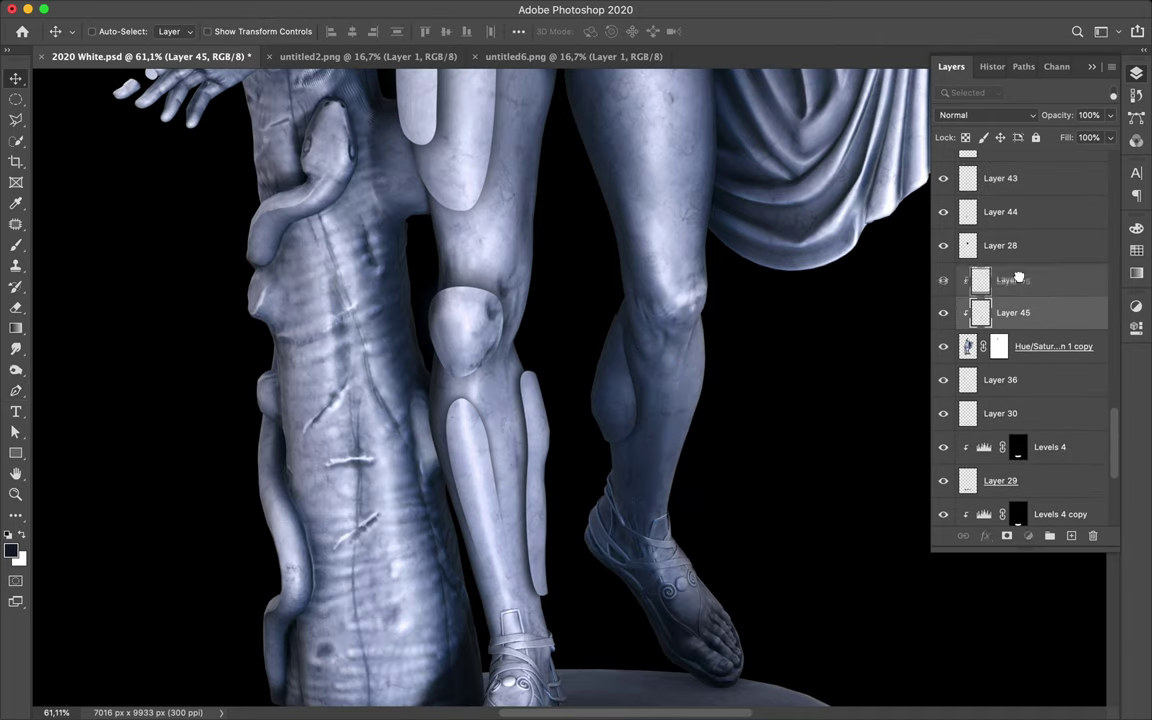
key(ctrl+bracketright)
key(ctrl+bracketright)
drag(678, 404, 698, 404)
Step: Add a shaded shadow layer for the new calf piece and offset it down and right
click(1071, 536)
click(664, 470)
key(ctrl+d)
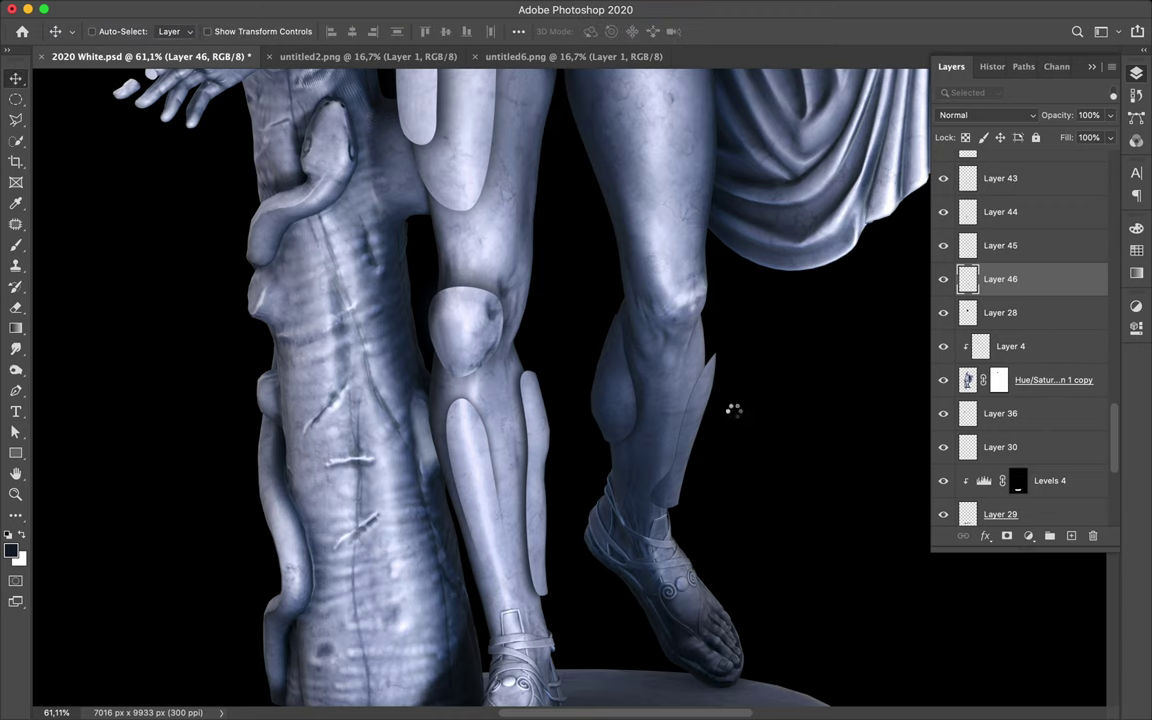
drag(677, 424, 684, 436)
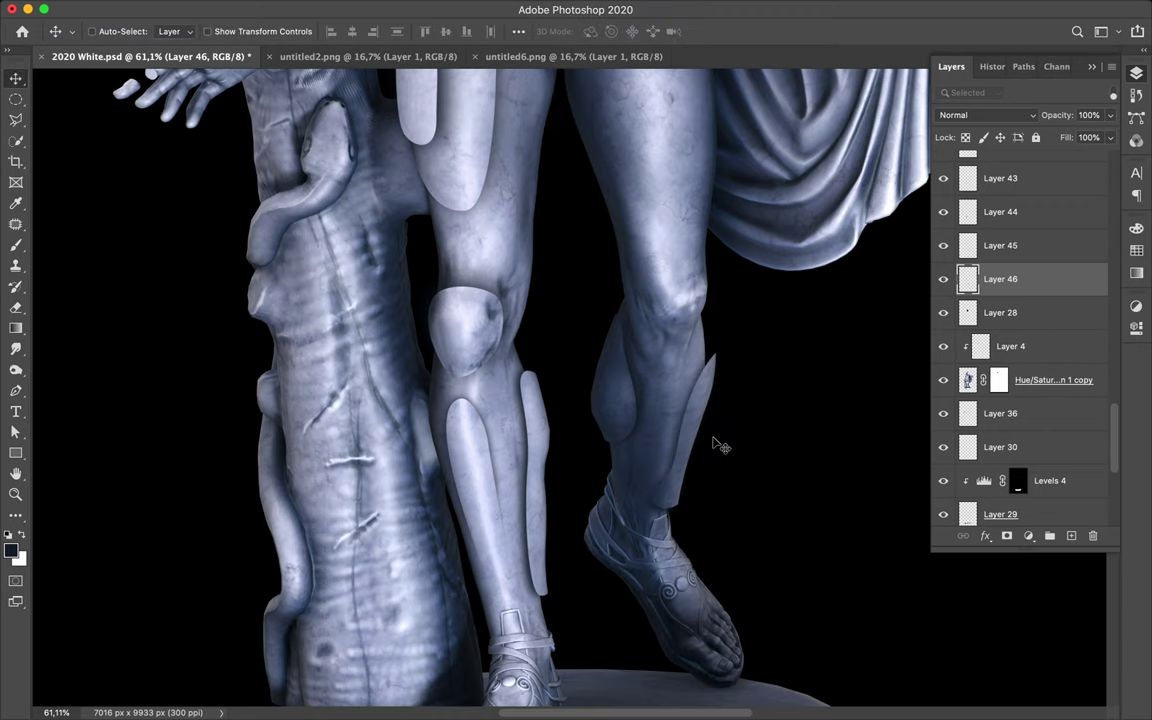
scroll(718, 445, down, 2)
scroll(748, 457, up, 2)
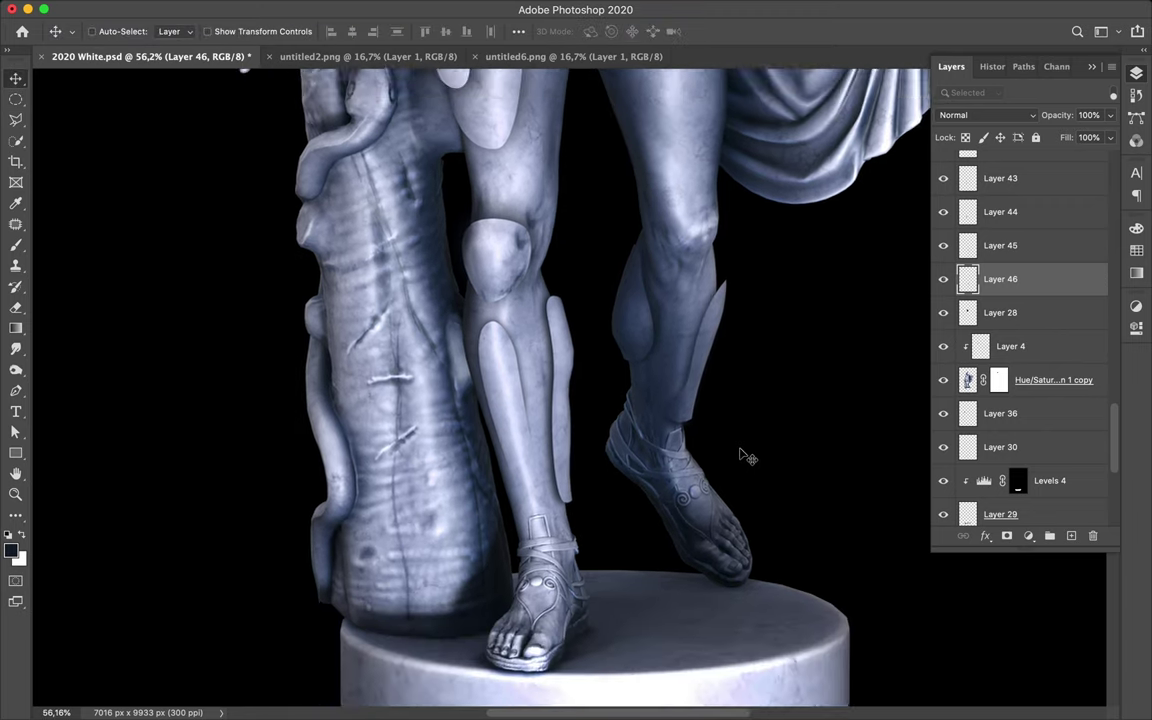
scroll(748, 457, up, 5)
scroll(748, 457, up, 3)
scroll(748, 457, up, 3)
scroll(748, 457, up, 3)
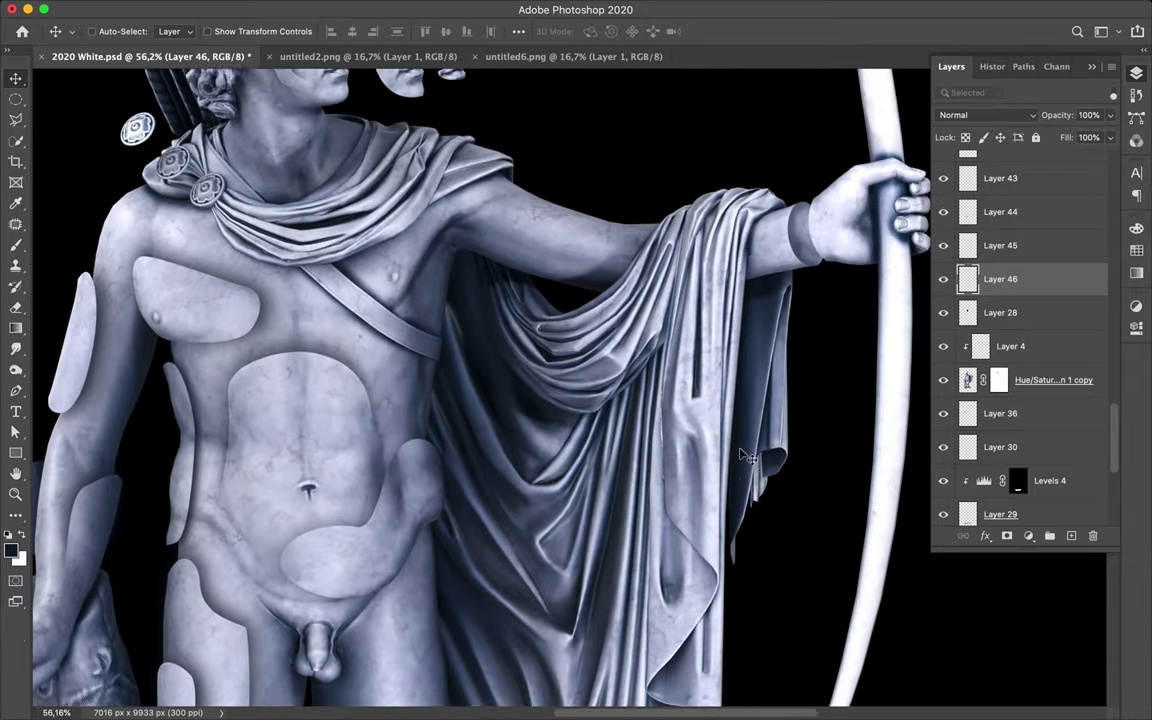
scroll(746, 458, down, 5)
scroll(746, 458, up, 2)
Step: Copy the outlined thigh section to Layer 47 and move it above Layer 28, unclipped
key(p)
click(258, 325)
key(ctrl+Return)
key(ctrl+j)
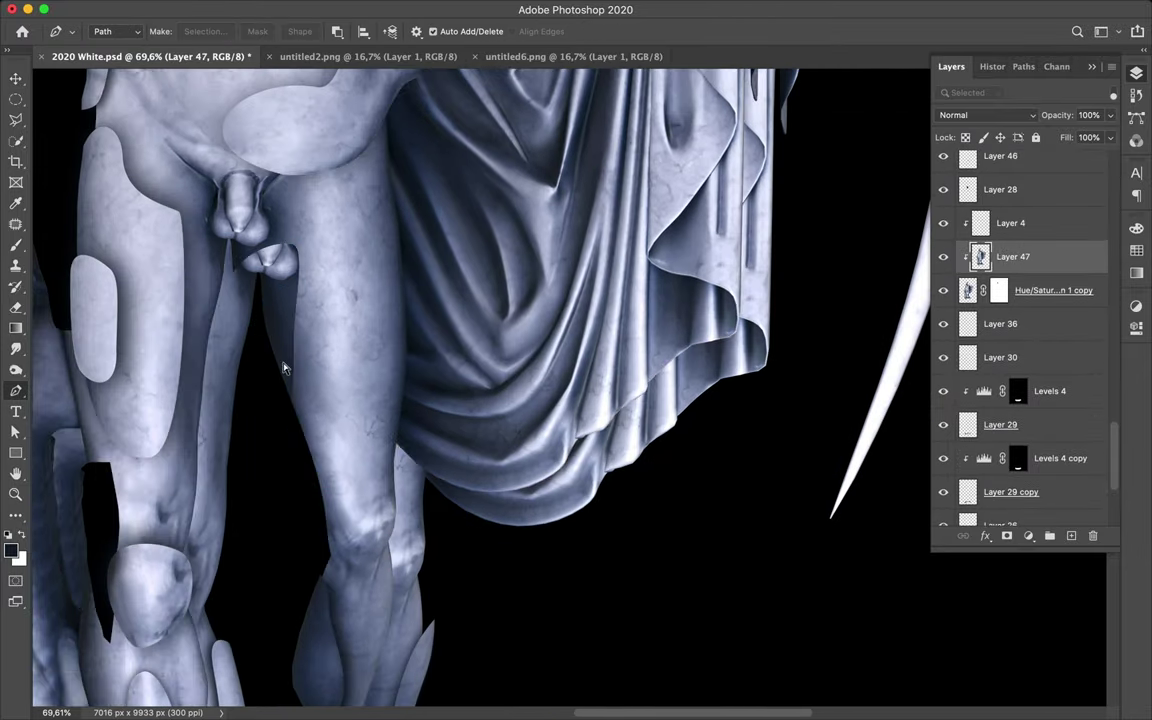
key(v)
drag(283, 368, 600, 489)
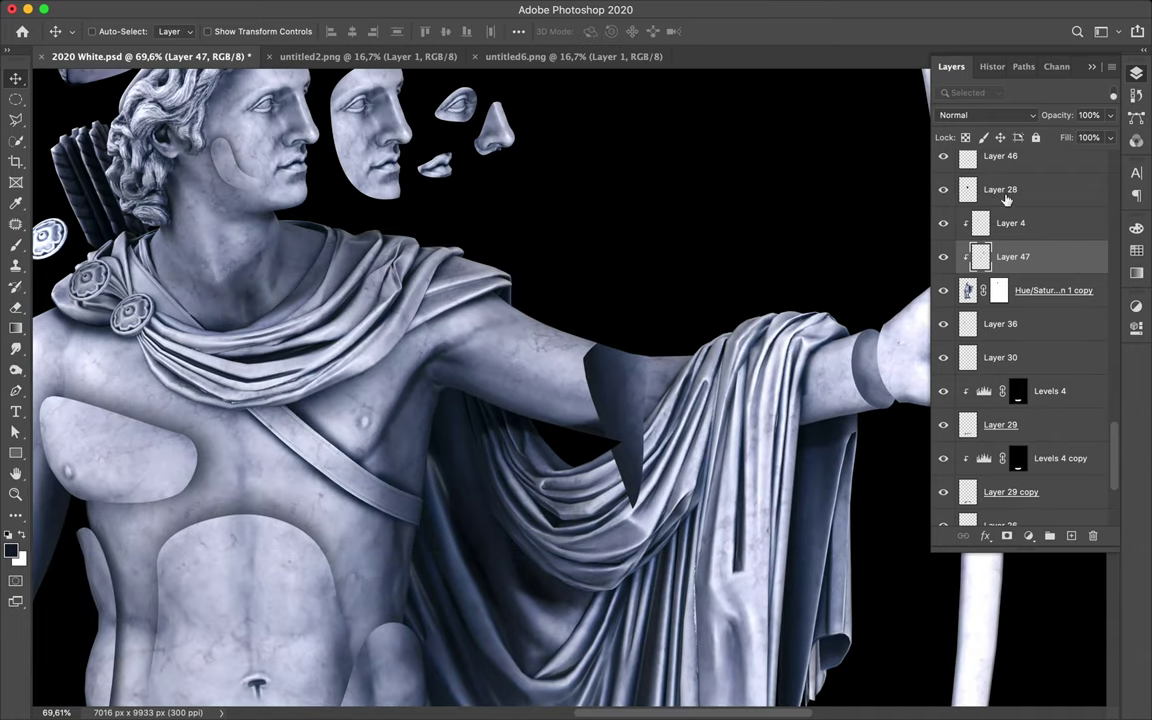
drag(1005, 200, 1005, 176)
Step: Rotate the thigh piece about -63° and place it beside the arm, below Hue/Saturation 1 copy
key(ctrl+t)
drag(535, 325, 585, 345)
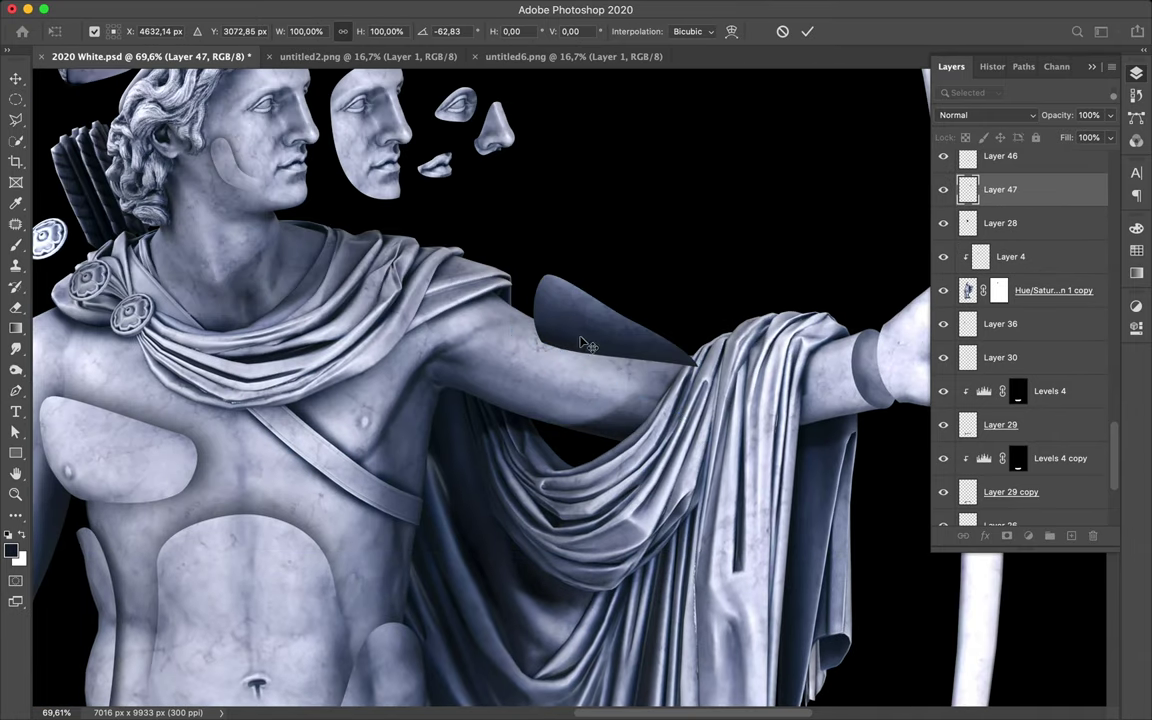
key(Return)
drag(1000, 189, 1000, 290)
drag(590, 335, 625, 310)
Step: Duplicate the piece as Layer 47 copy and position it next to the first fragment
scroll(603, 332, down, 1)
drag(1010, 290, 1010, 335)
scroll(755, 338, down, 5)
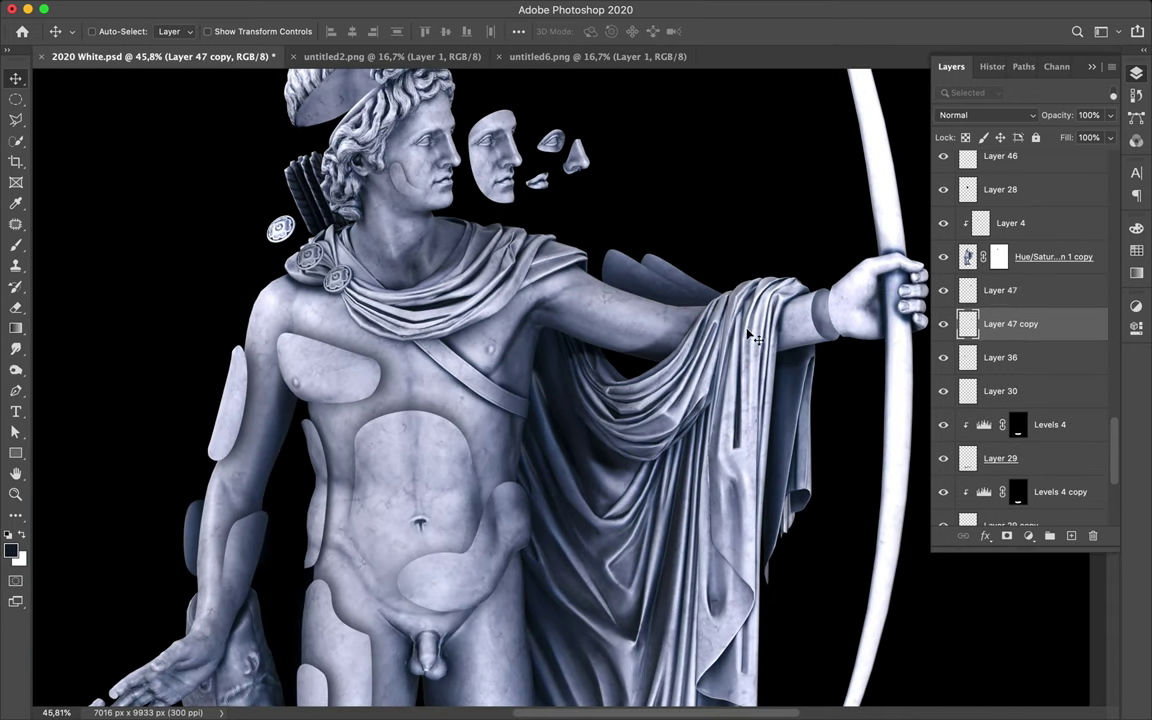
scroll(718, 302, down, 1)
drag(645, 250, 622, 238)
scroll(600, 240, down, 1)
scroll(560, 230, down, 1)
scroll(510, 215, up, 3)
scroll(510, 215, up, 1)
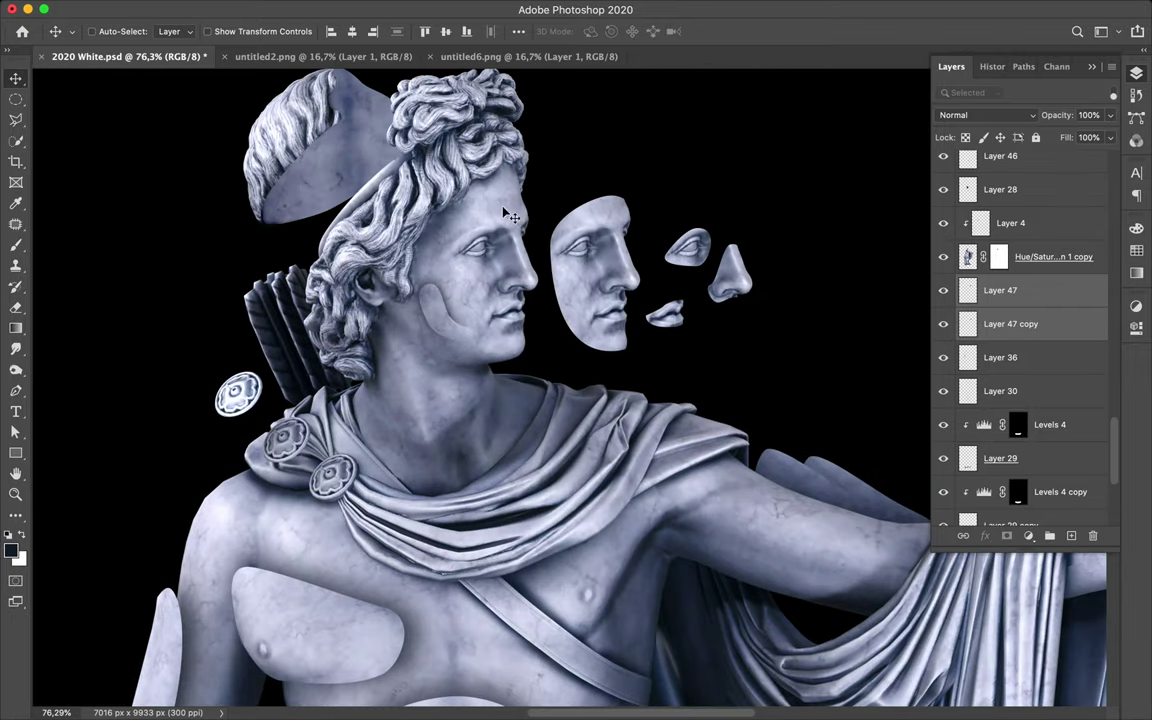
scroll(505, 215, up, 2)
key(p)
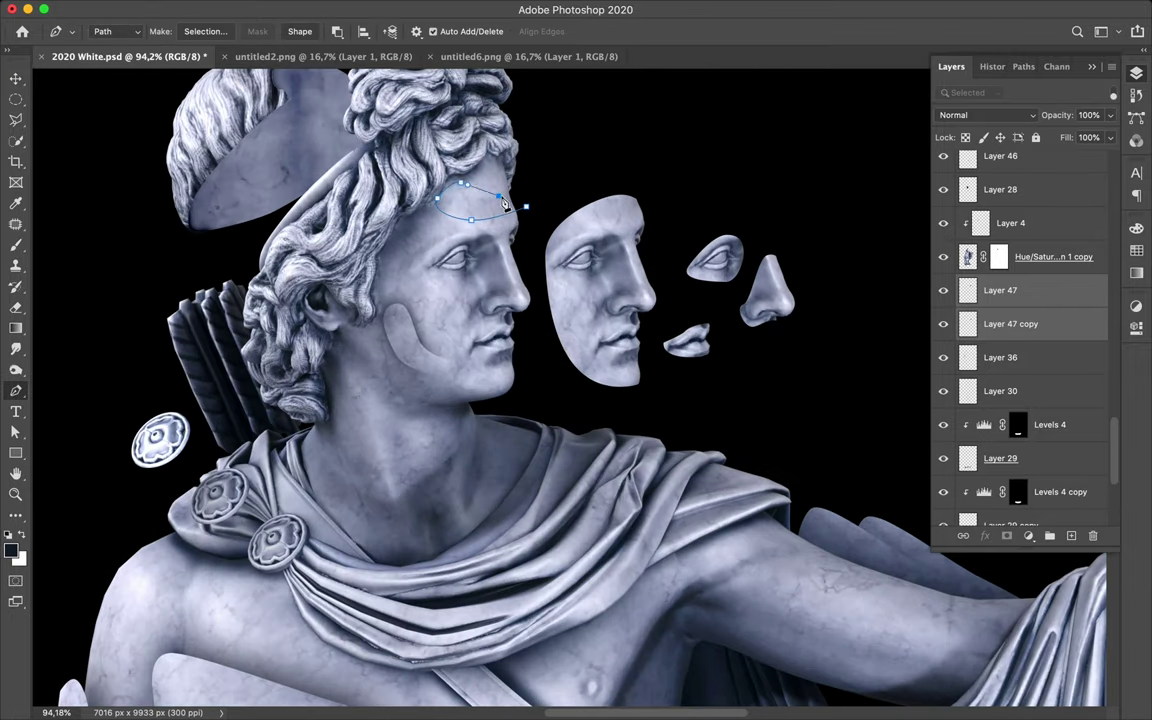
Step: Copy the outlined forehead to Layer 48 and set it atop the floating face mask
click(205, 31)
key(Return)
key(ctrl+j)
key(v)
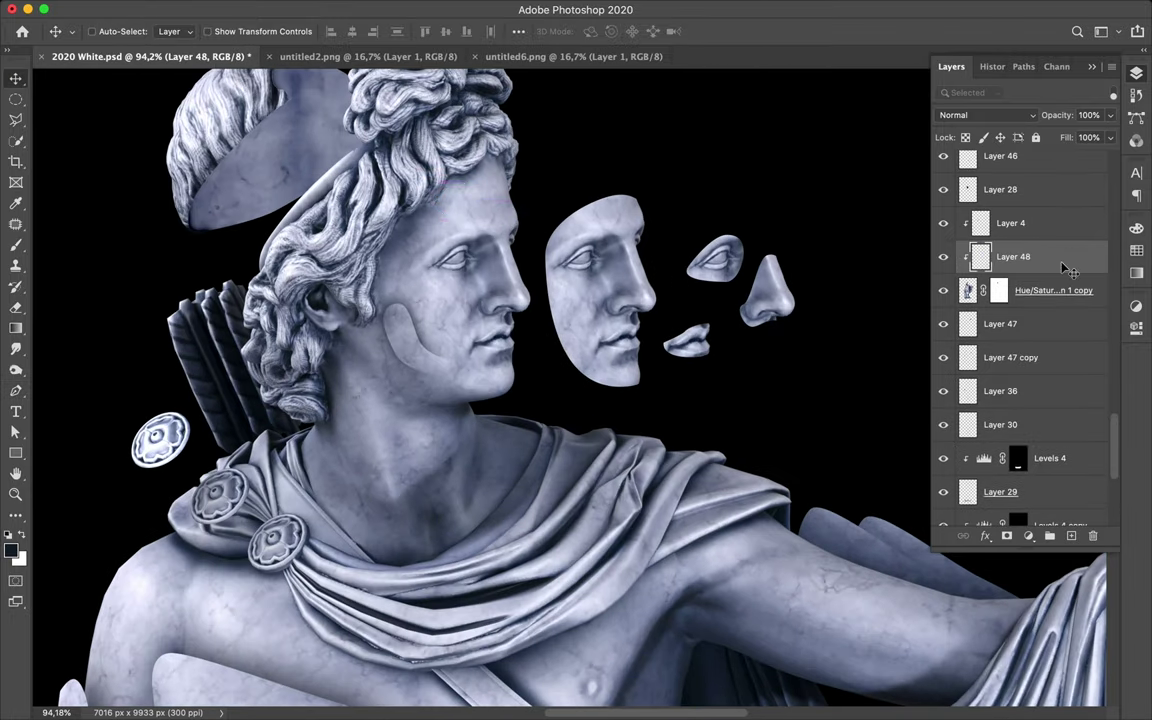
drag(463, 205, 578, 204)
mouse_move(1000, 189)
mouse_down()
mouse_move(1020, 441)
mouse_move(1000, 440)
mouse_up()
scroll(540, 148, up, 3)
drag(595, 140, 619, 158)
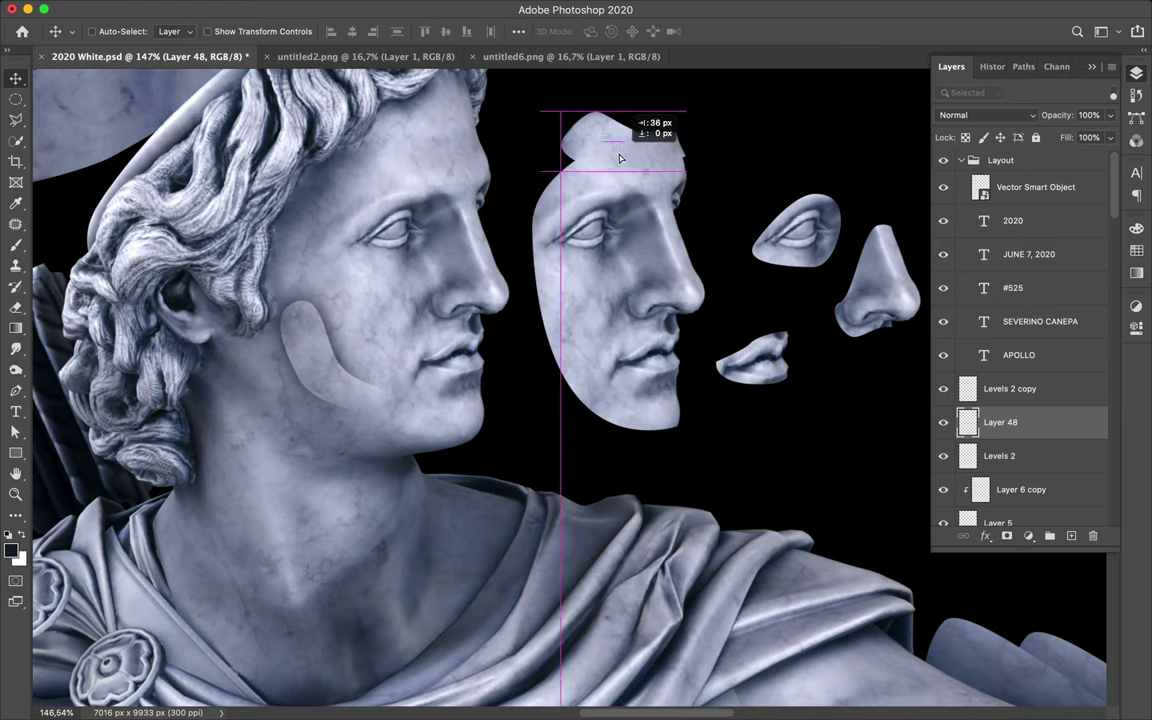
Step: Add a Gaussian-blurred shadow layer beneath the forehead piece
click(1000, 455)
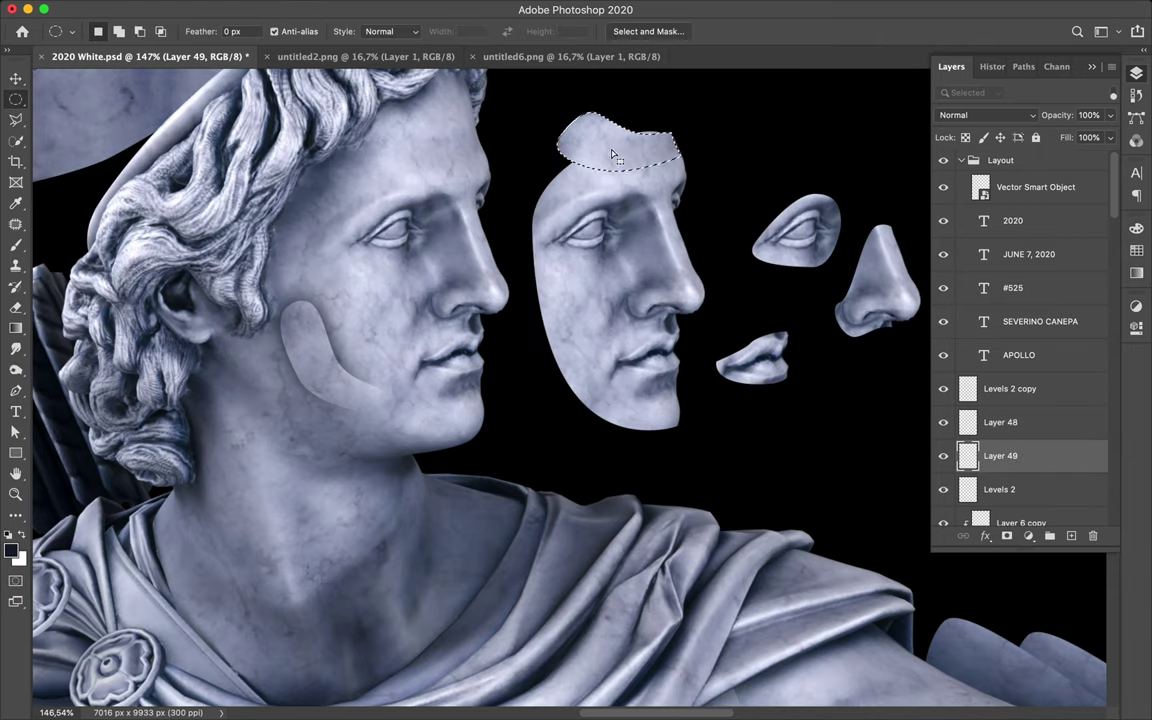
key(m)
click(374, 8)
click(388, 30)
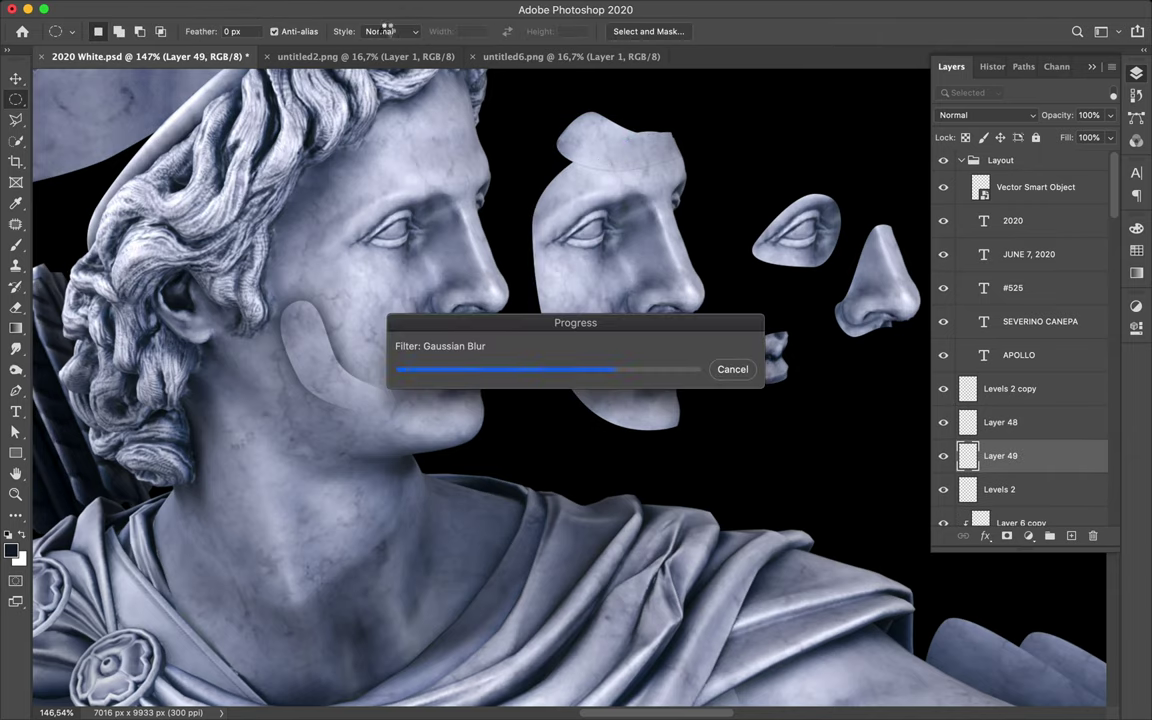
Step: Save the document, pick a hard round eraser tip on Layer 48, and zoom out
key(super+s)
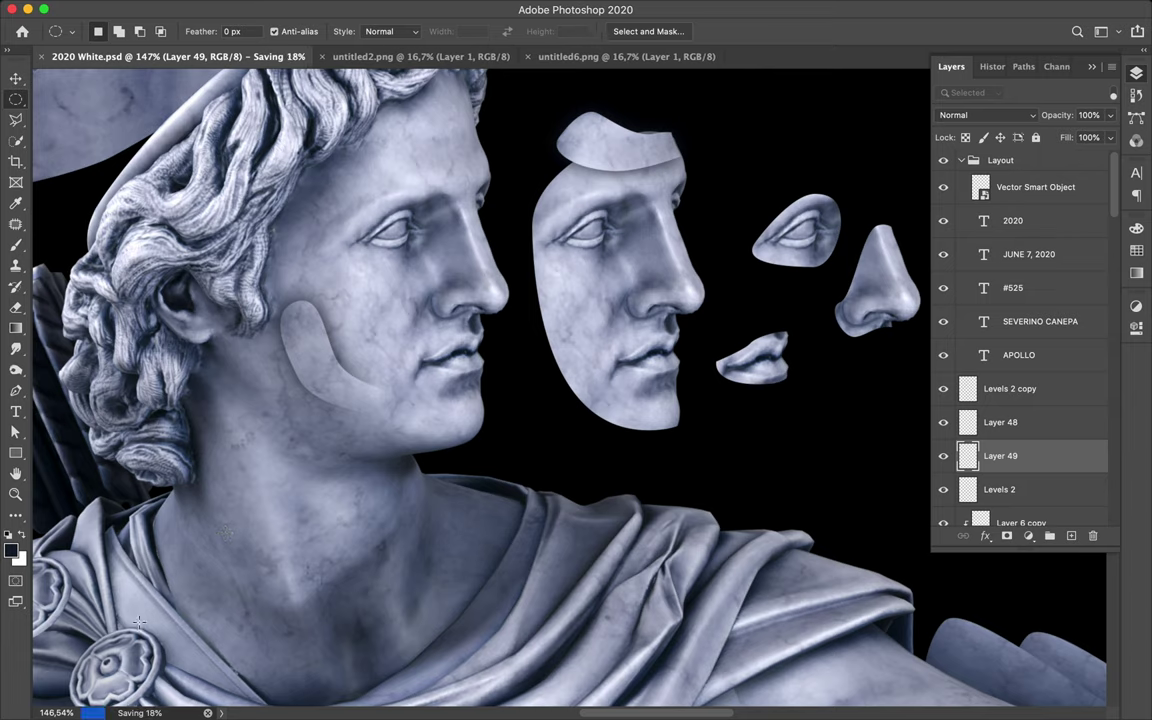
key(e)
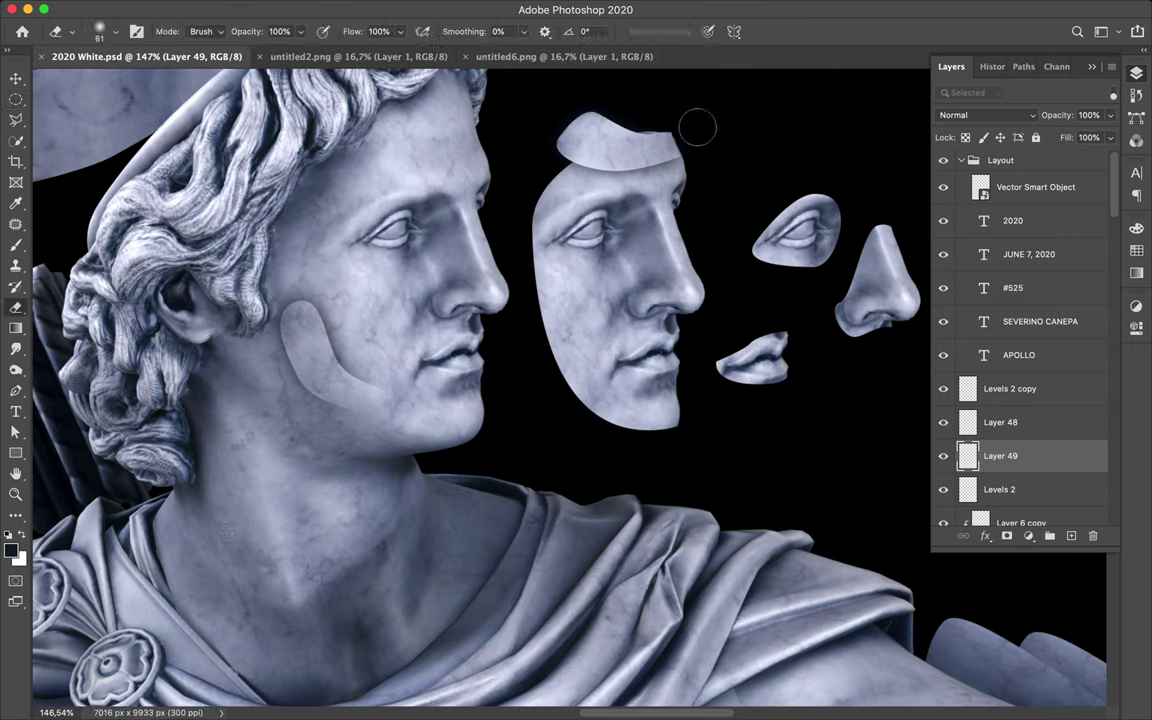
key(alt+bracketright)
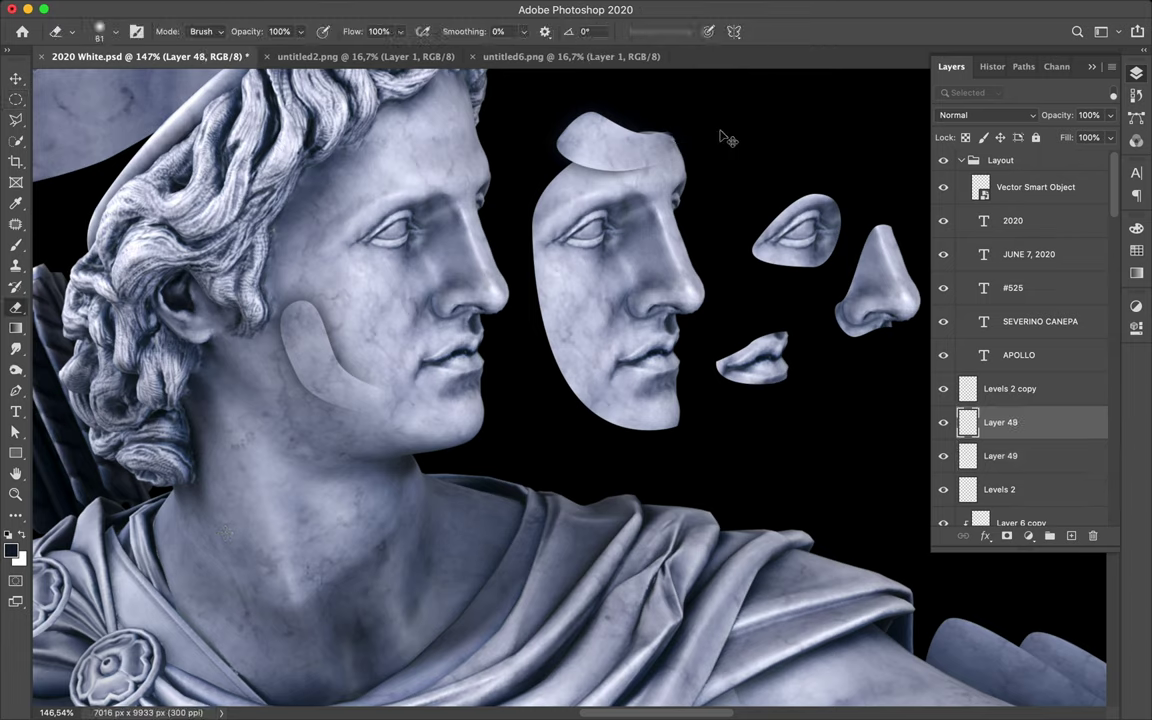
click(99, 31)
click(686, 119)
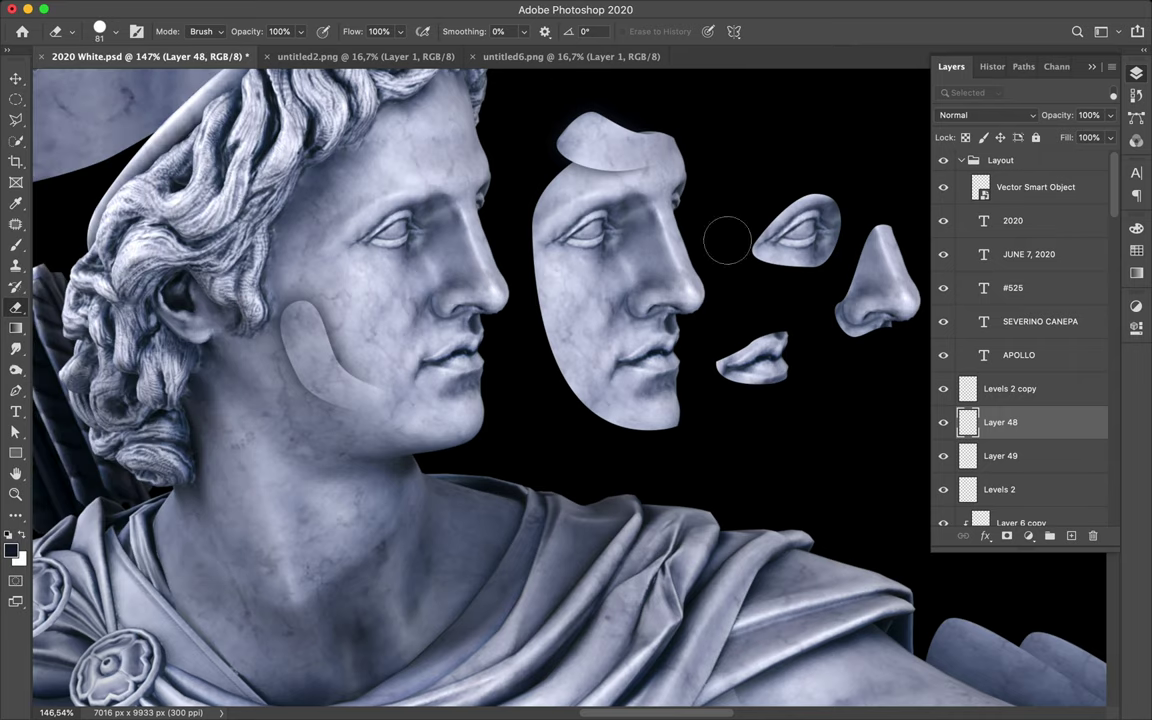
scroll(725, 220, down, 4)
scroll(727, 240, up, 2)
scroll(727, 240, down, 1)
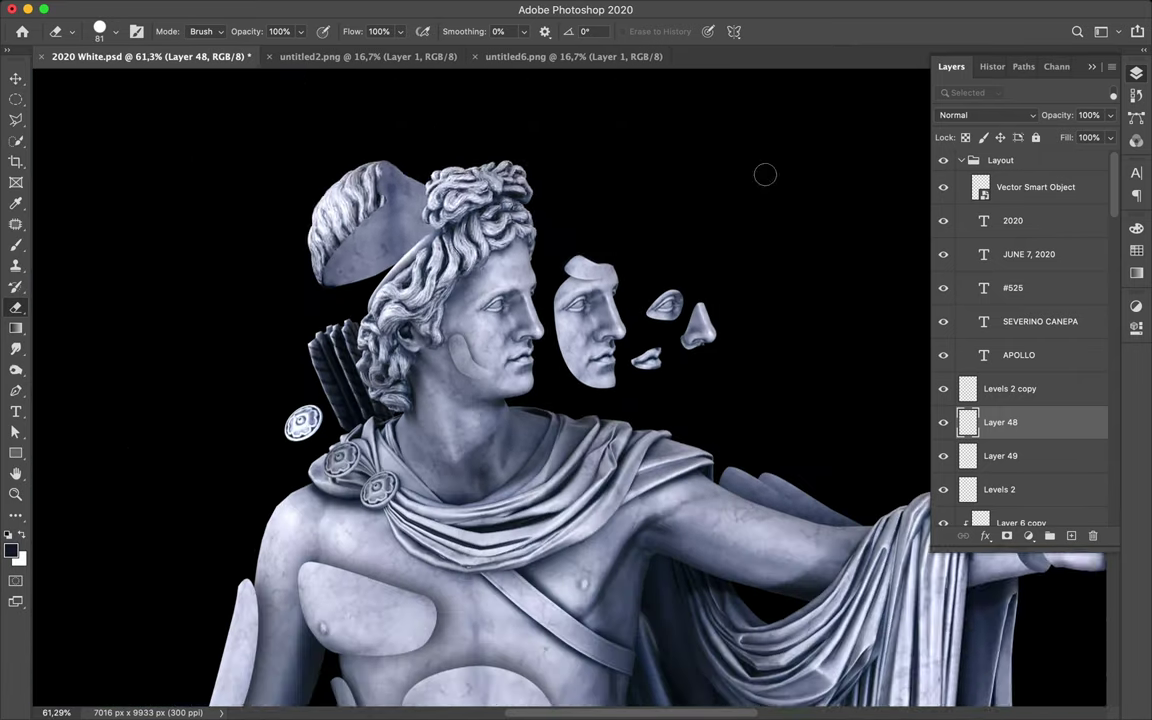
scroll(764, 172, down, 3)
scroll(764, 172, down, 1)
scroll(764, 172, down, 2)
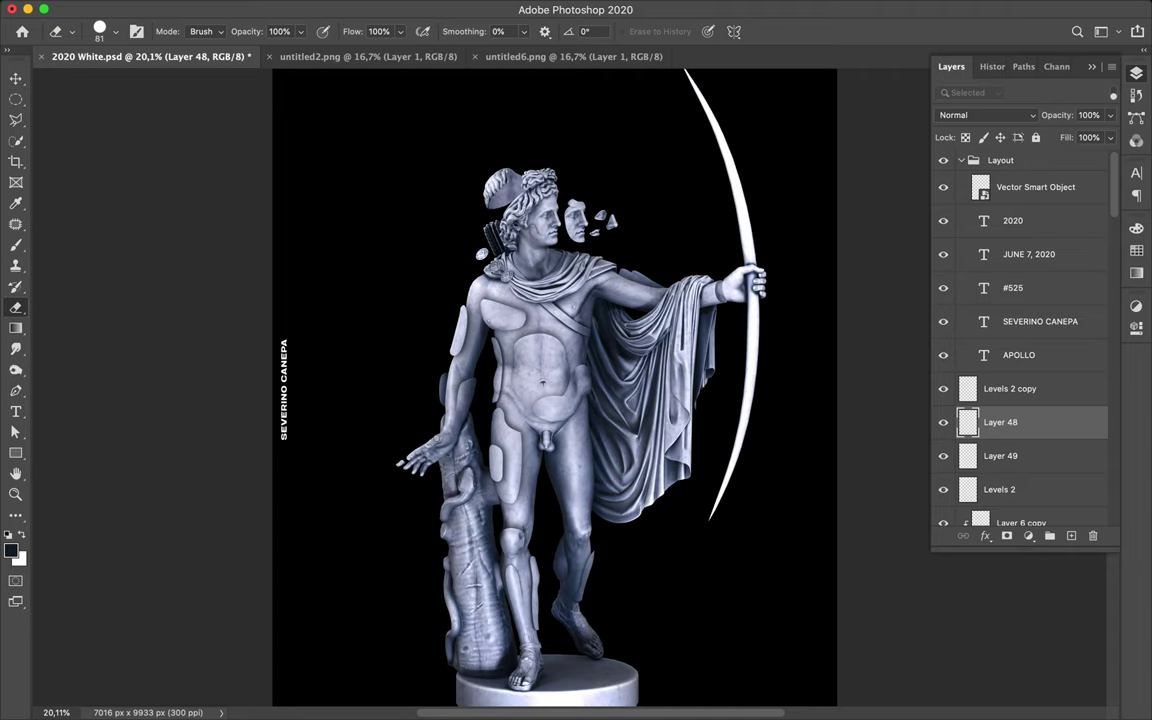
Step: Pen-outline the upper arm and copy that patch to its own layer, nudged slightly off the arm
scroll(594, 360, up, 1)
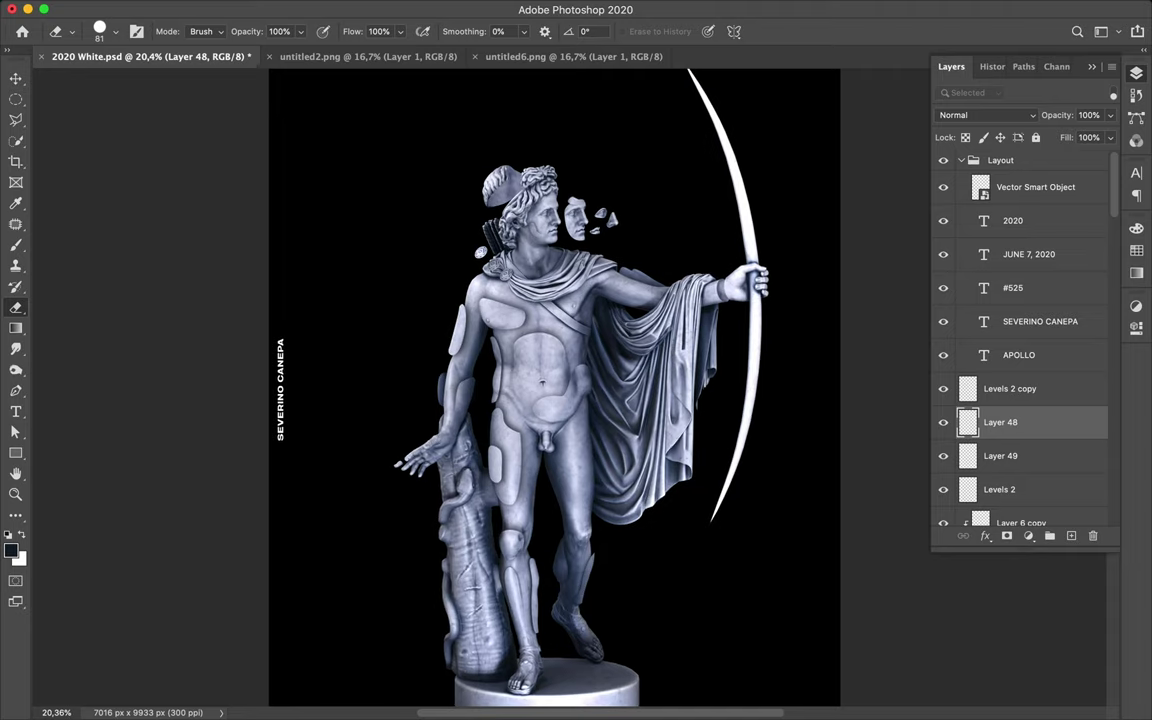
scroll(557, 338, up, 5)
scroll(560, 330, up, 3)
scroll(560, 330, right, 3)
key(p)
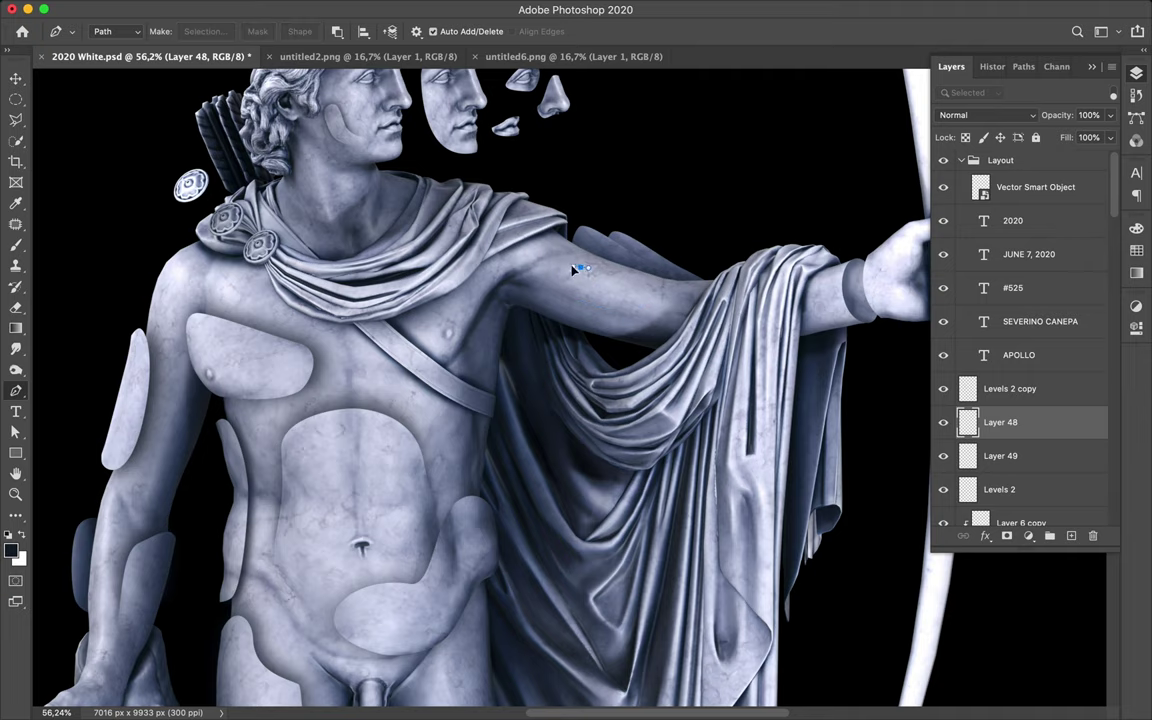
key(ctrl+Return)
key(ctrl+j)
key(v)
drag(601, 272, 620, 294)
Step: Move the arm patch layer above Layer 28, add an empty layer beneath it, and apply Gaussian Blur
drag(1013, 223, 1029, 160)
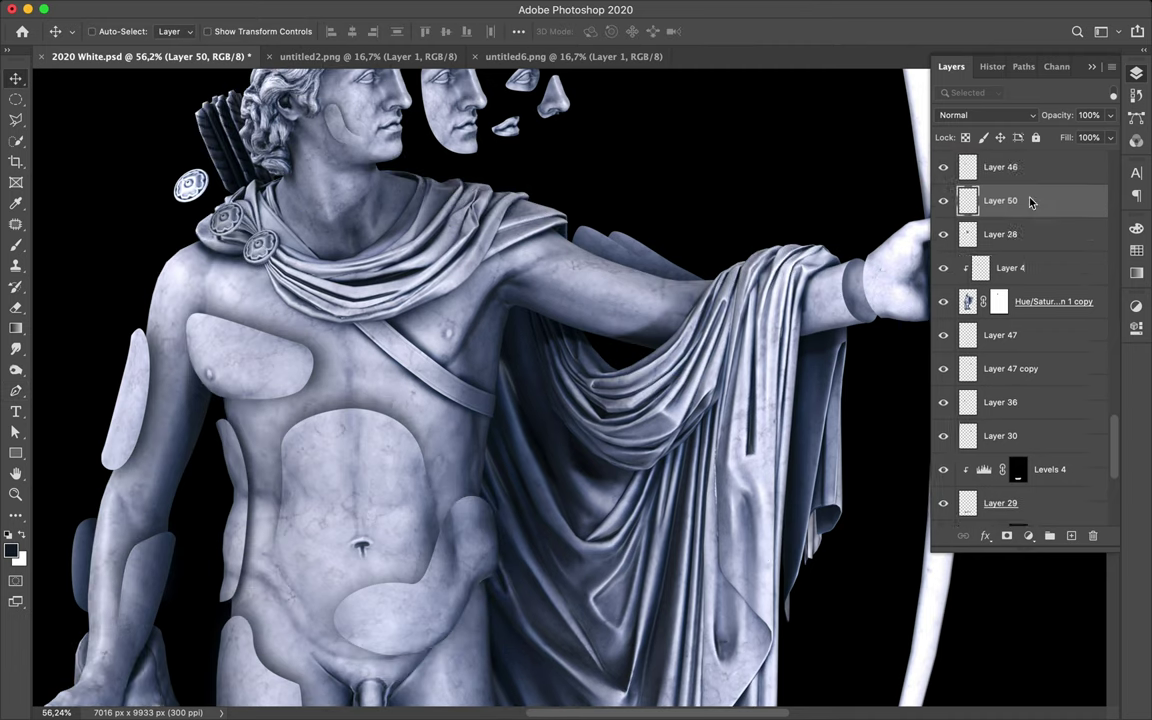
ctrl+click(968, 200)
key(m)
click(373, 10)
click(398, 49)
key(v)
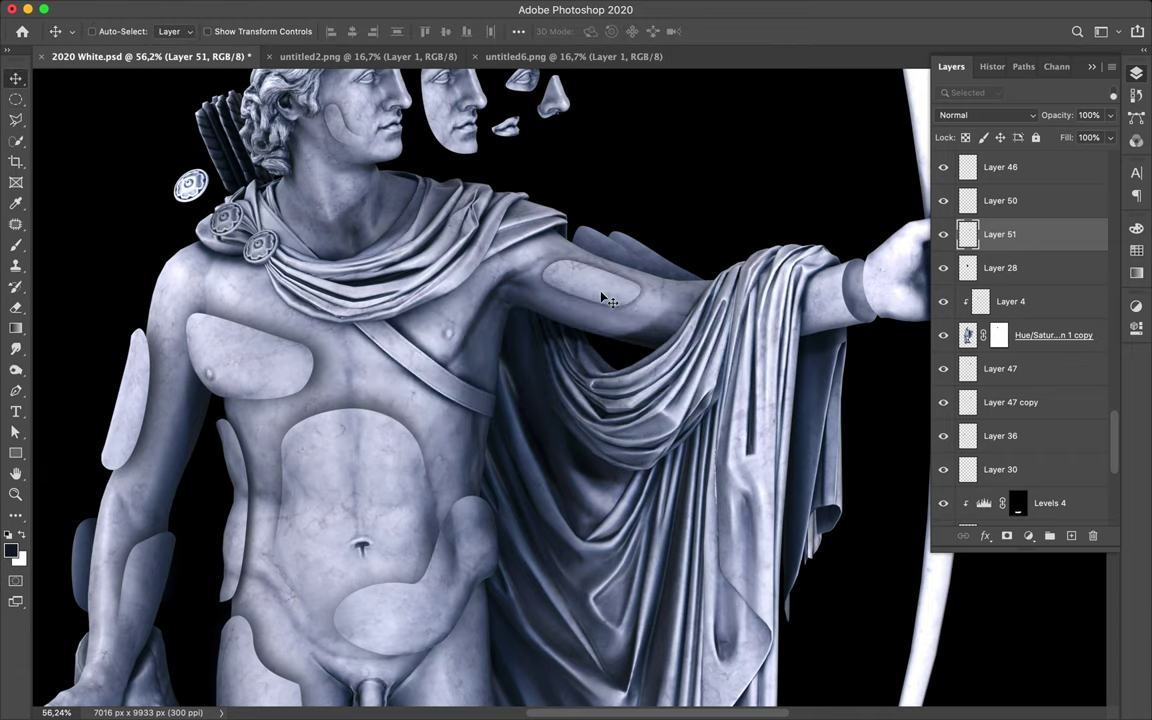
Step: Scroll down to the bow and start a Pen path at its tip
scroll(605, 300, down, 3)
scroll(620, 310, up, 3)
scroll(650, 325, down, 4)
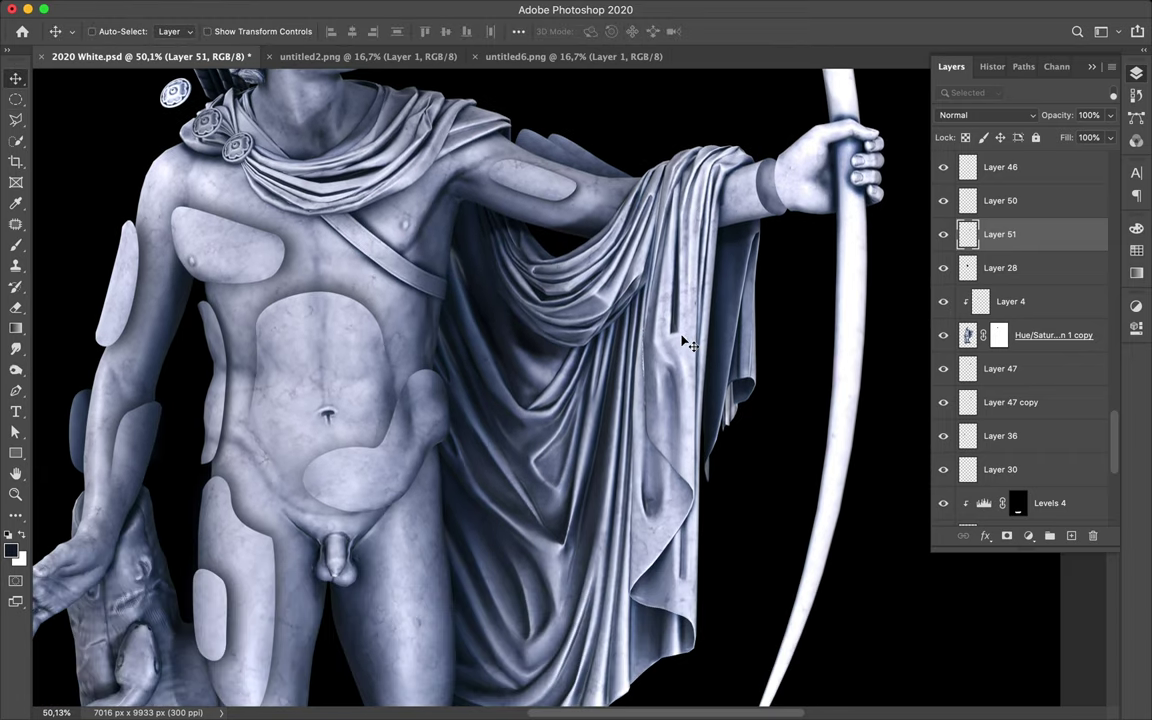
scroll(686, 343, up, 1)
scroll(688, 340, down, 2)
scroll(700, 333, down, 2)
scroll(715, 323, down, 2)
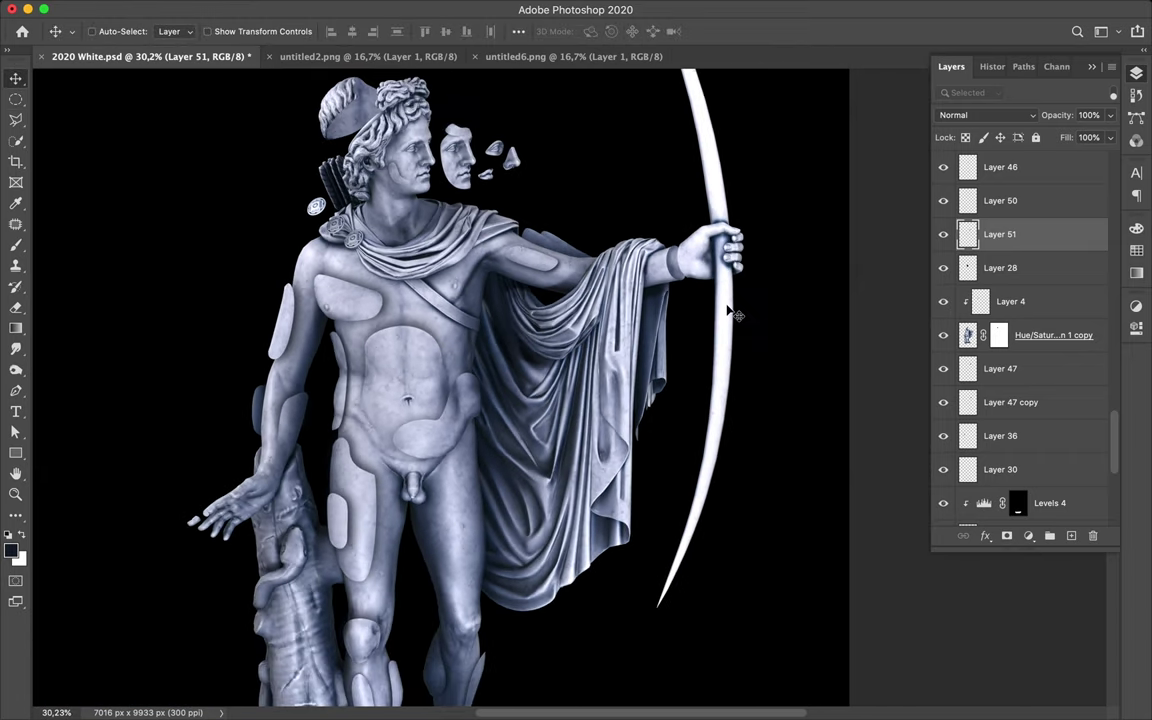
key(p)
click(655, 610)
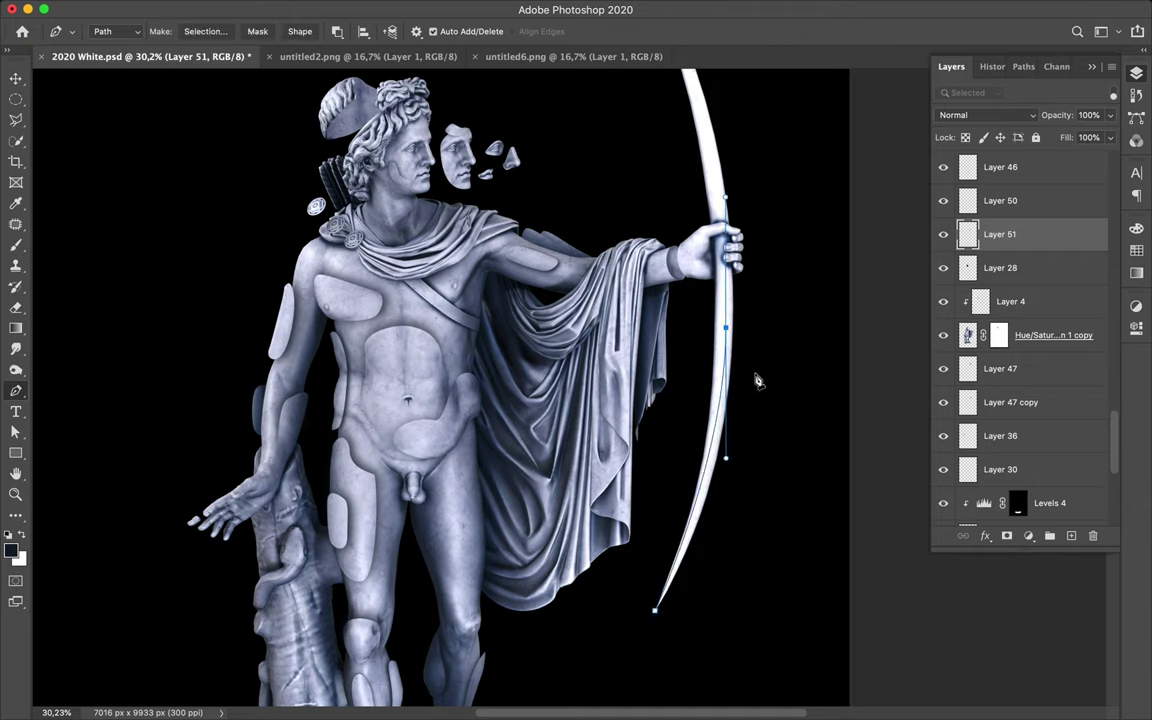
Step: Turn the lower-bow path into a selection and copy it to a new layer
right_click(600, 636)
click(640, 480)
key(Return)
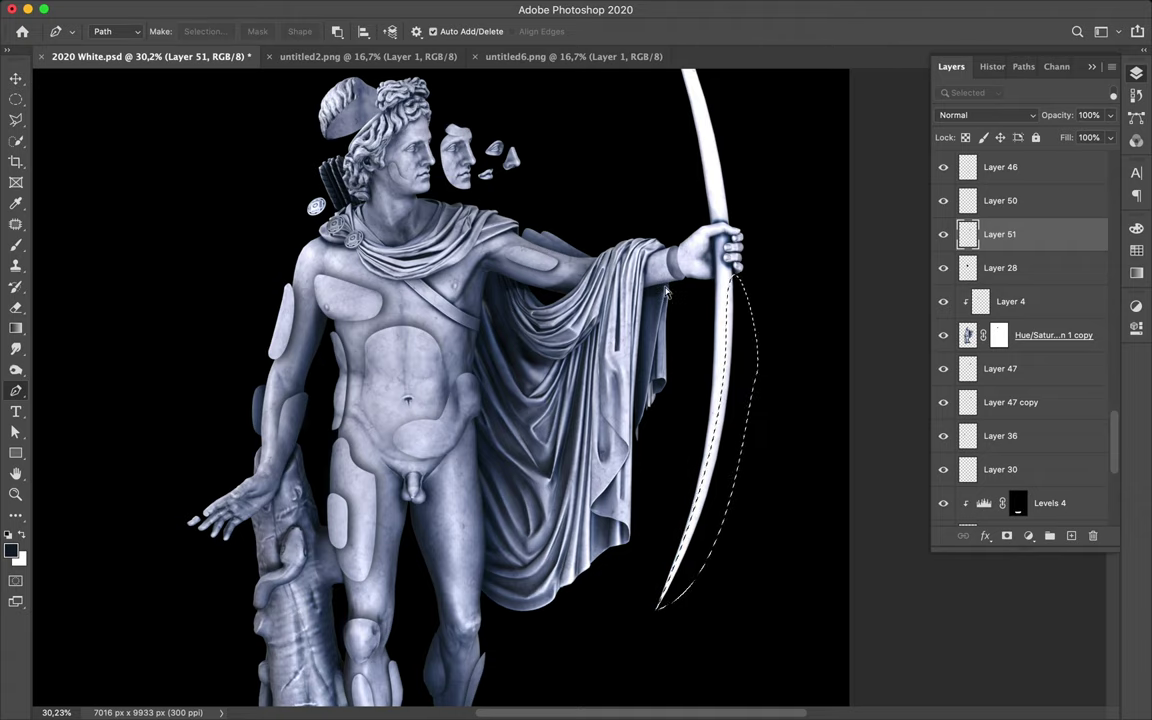
key(ctrl+j)
key(Return)
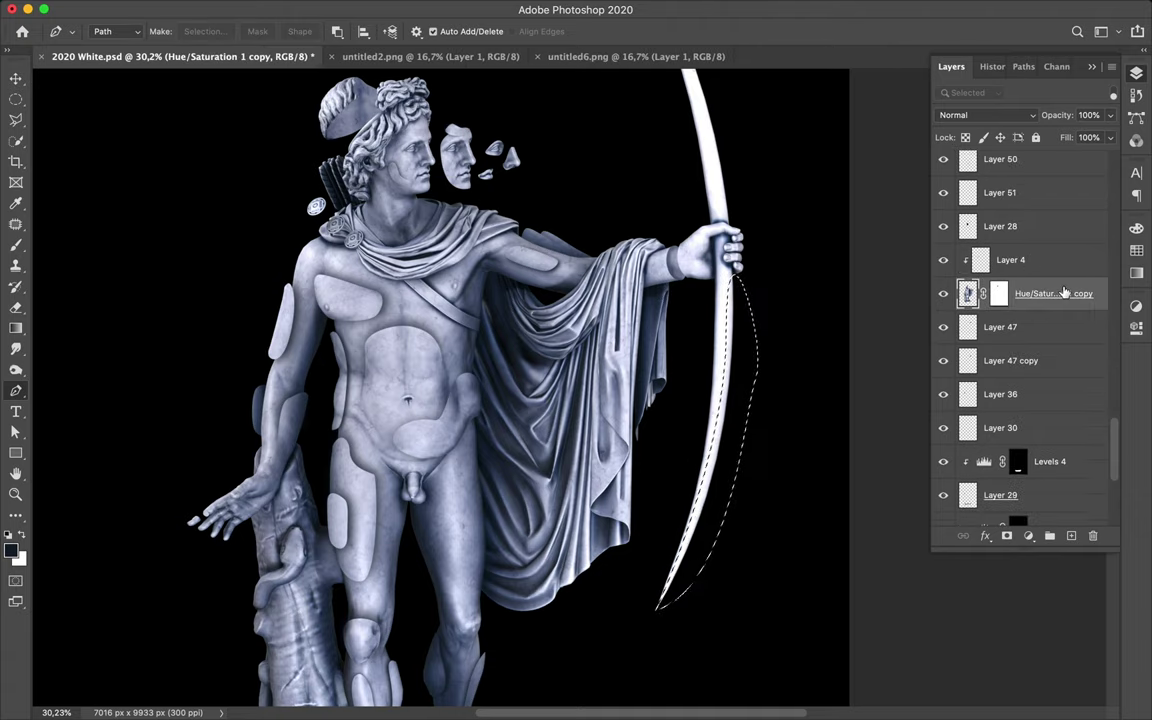
Step: Rotate the split lower-bow piece slightly with Free Transform
key(v)
click(733, 243)
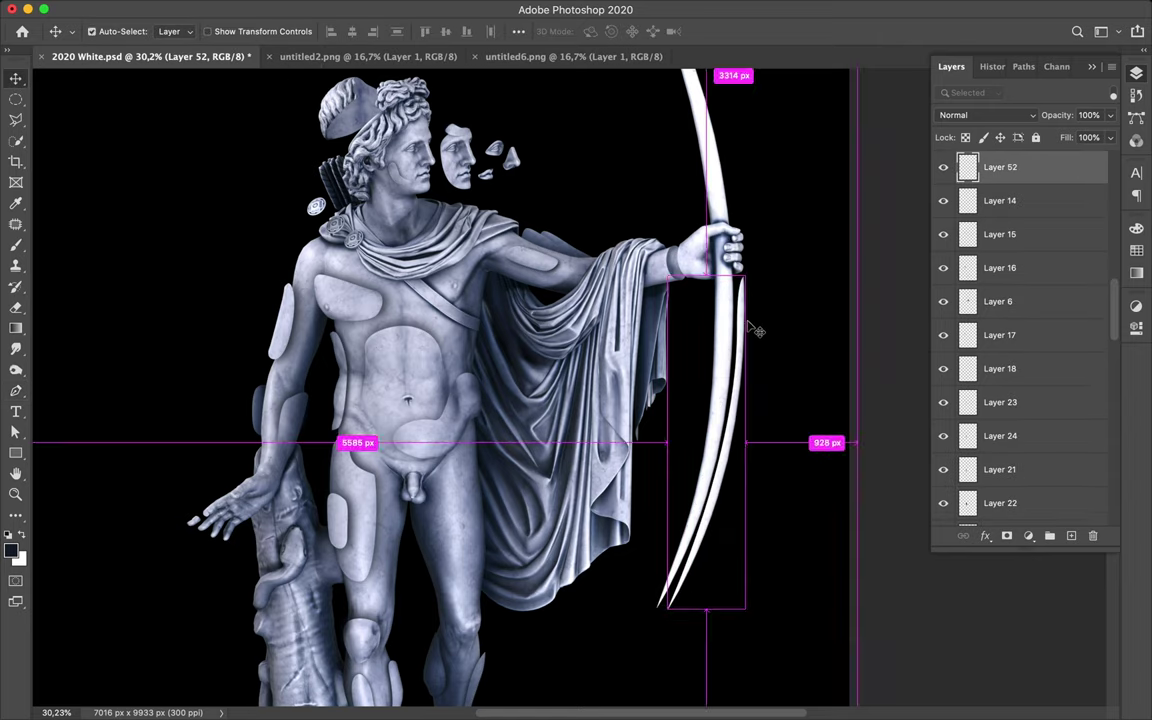
key(ctrl+t)
drag(650, 612, 643, 615)
key(Return)
Step: Reapply the last Gaussian Blur to Layer 14
click(1000, 200)
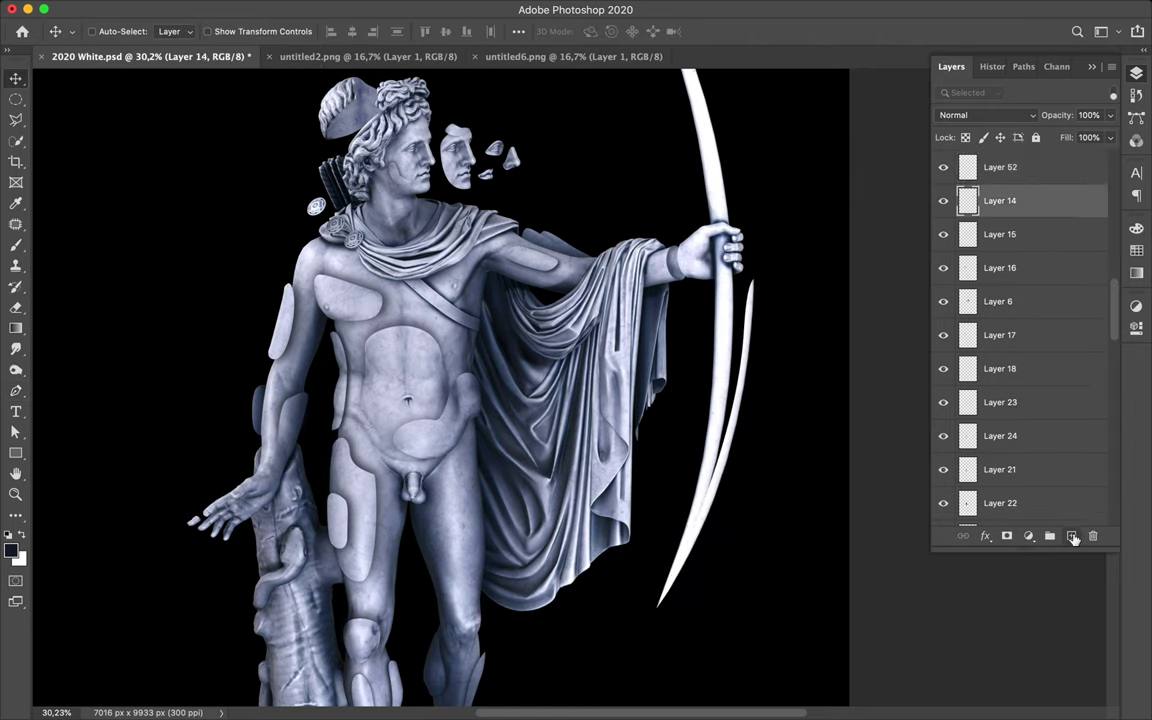
key(b)
key(m)
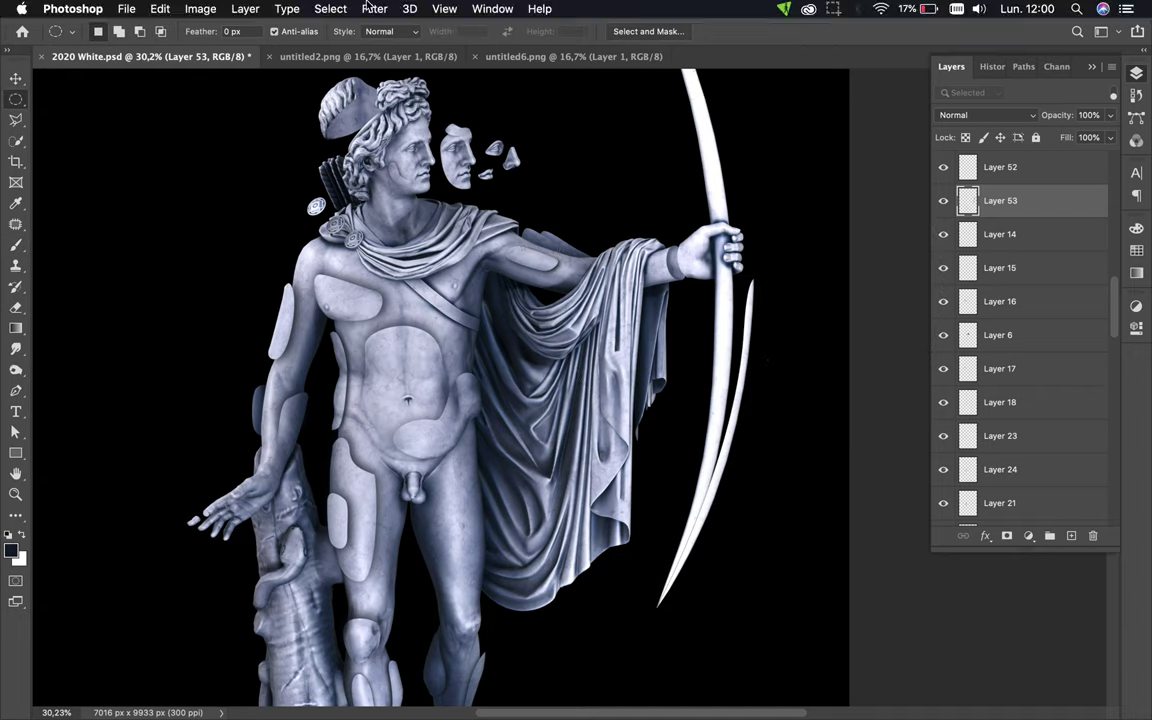
key(ctrl+f)
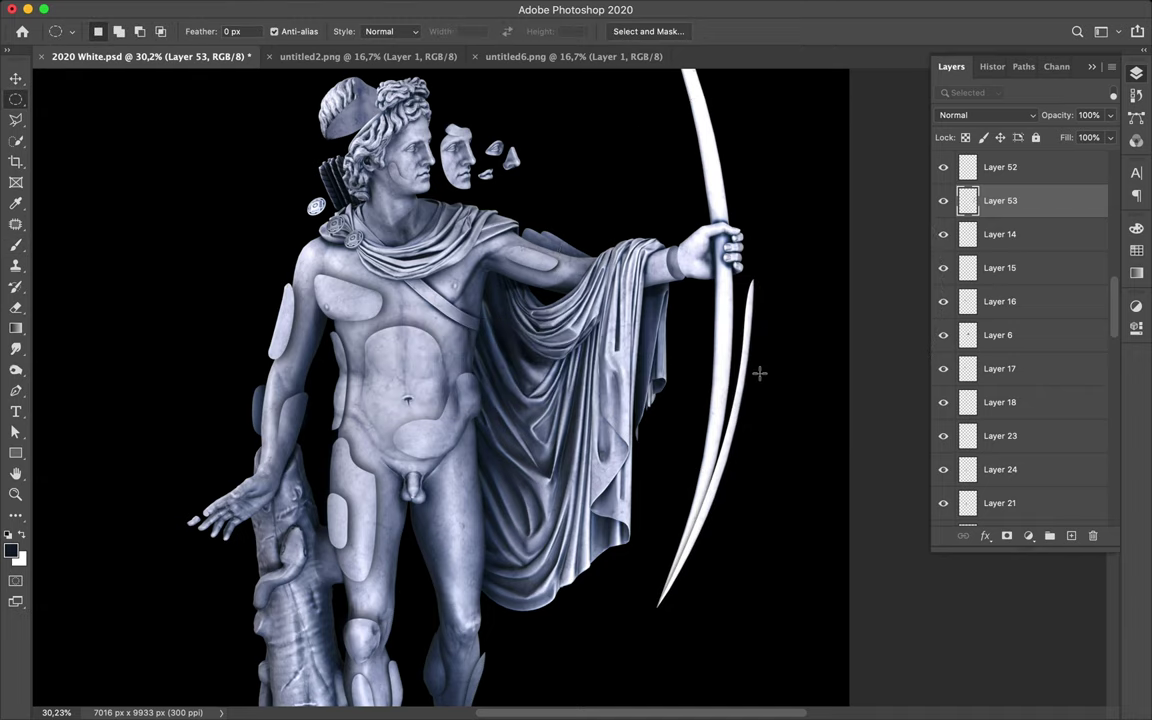
key(v)
Step: Stamp all visible artwork into a new top layer and save the poster
scroll(758, 374, down, 2)
scroll(740, 375, down, 3)
scroll(725, 377, down, 3)
scroll(725, 370, down, 3)
scroll(725, 360, up, 2)
scroll(1020, 420, up, 10)
scroll(1000, 393, down, 1)
shift+click(1010, 306)
key(ctrl+alt+e)
key(ctrl+s)
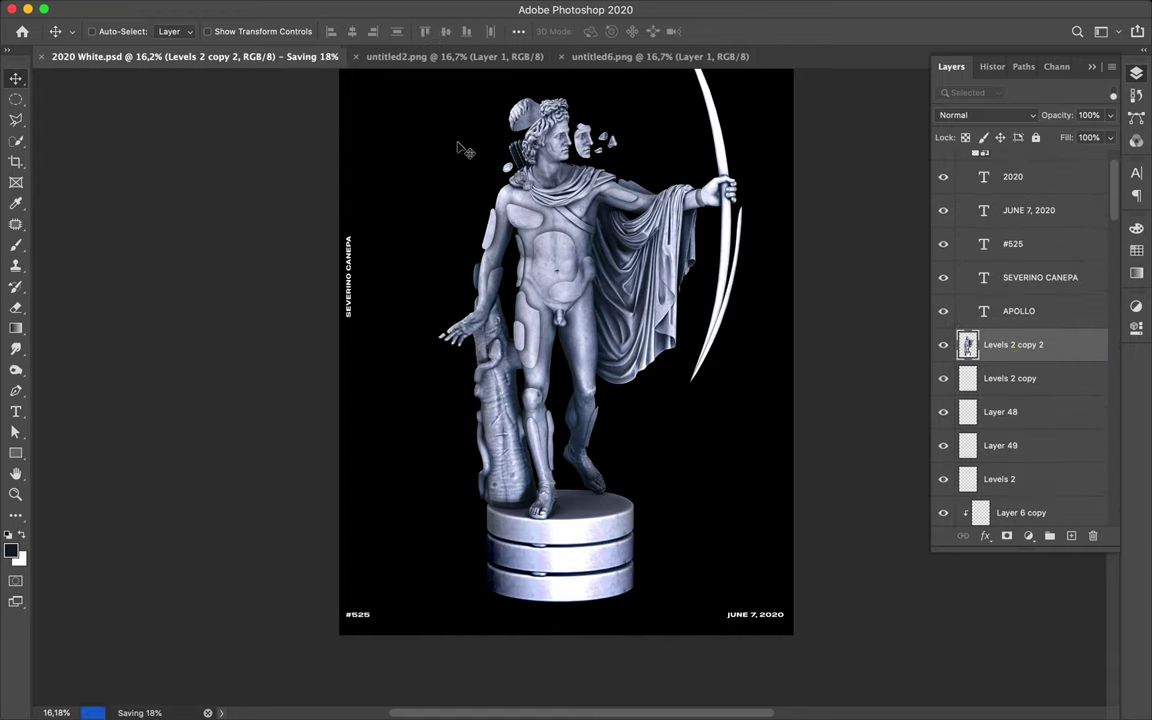
Step: Apply a High Pass filter of about 17.6 pixels to the stamped 'Levels 2 copy 2' layer
click(410, 8)
key(ctrl+alt+f)
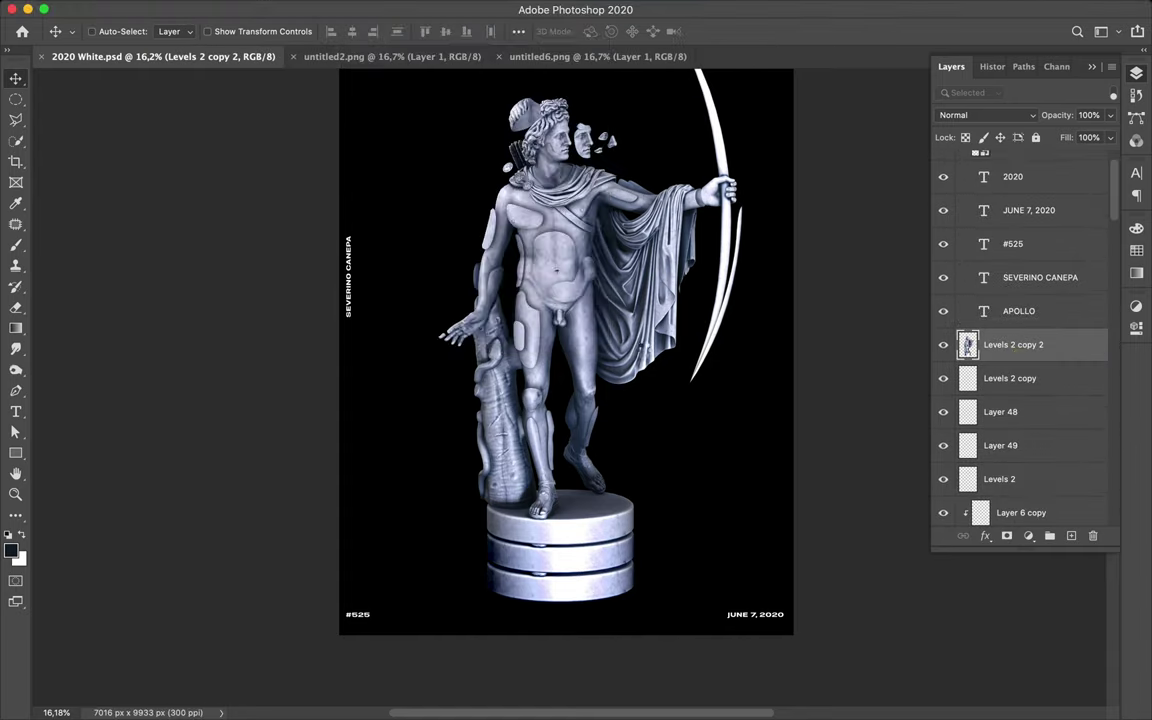
mouse_move(198, 255)
mouse_down()
mouse_move(70, 256)
mouse_move(80, 252)
mouse_up()
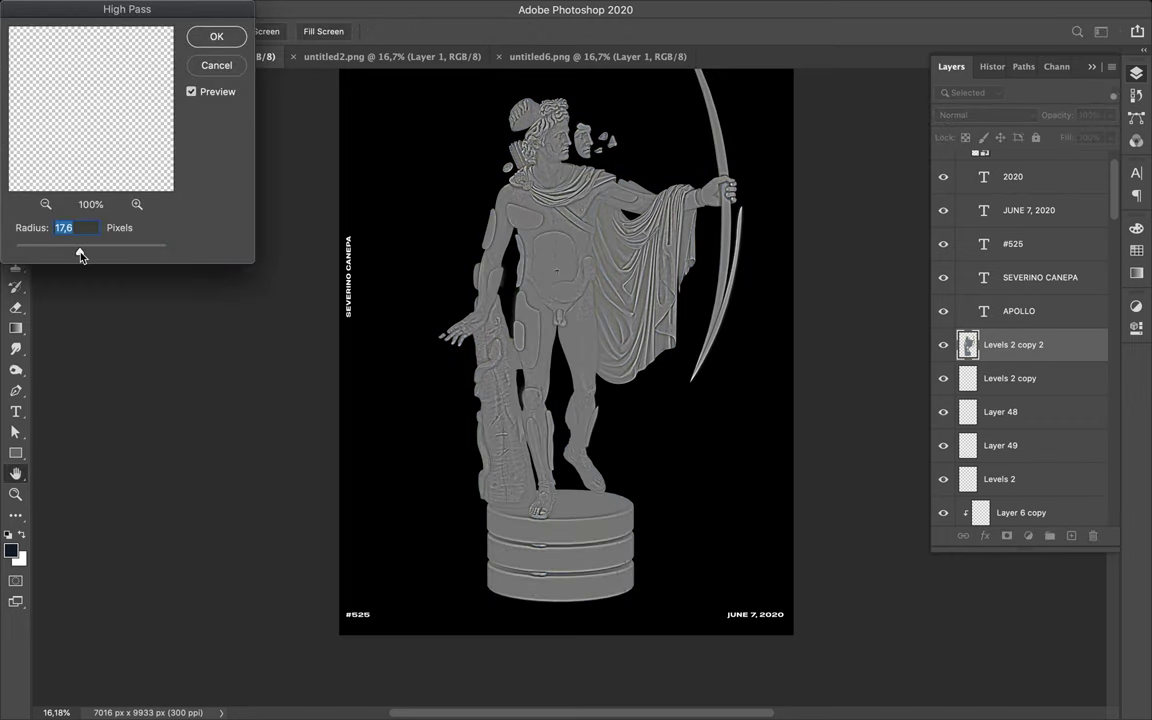
key(Return)
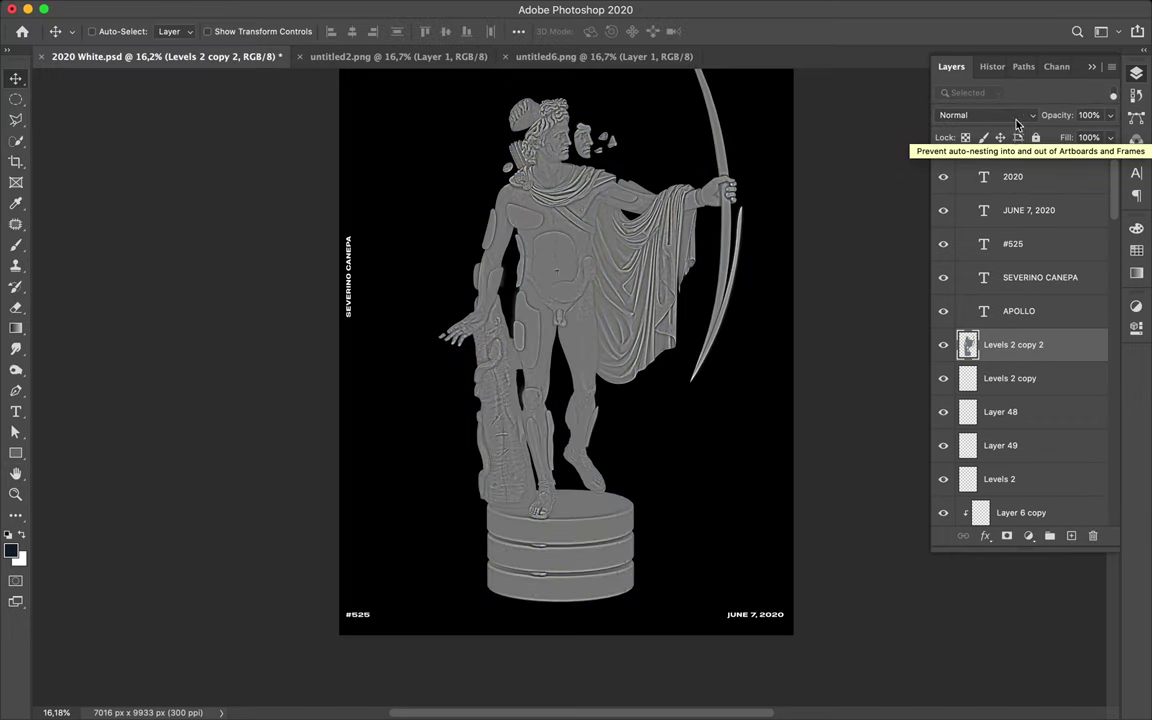
Step: Set the High Pass layer to Overlay blend mode with 15% fill
click(1110, 137)
drag(1110, 158, 1085, 160)
click(985, 115)
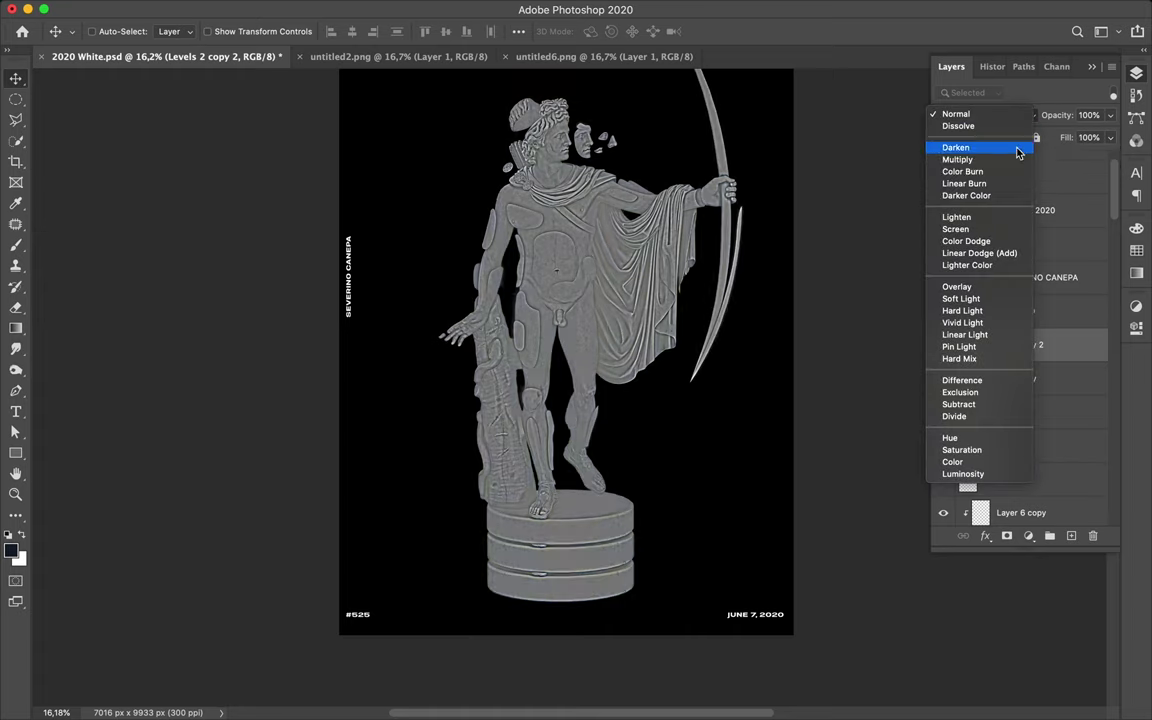
click(1020, 291)
click(1110, 137)
drag(1066, 160, 1046, 160)
scroll(518, 398, up, 3)
scroll(518, 398, down, 2)
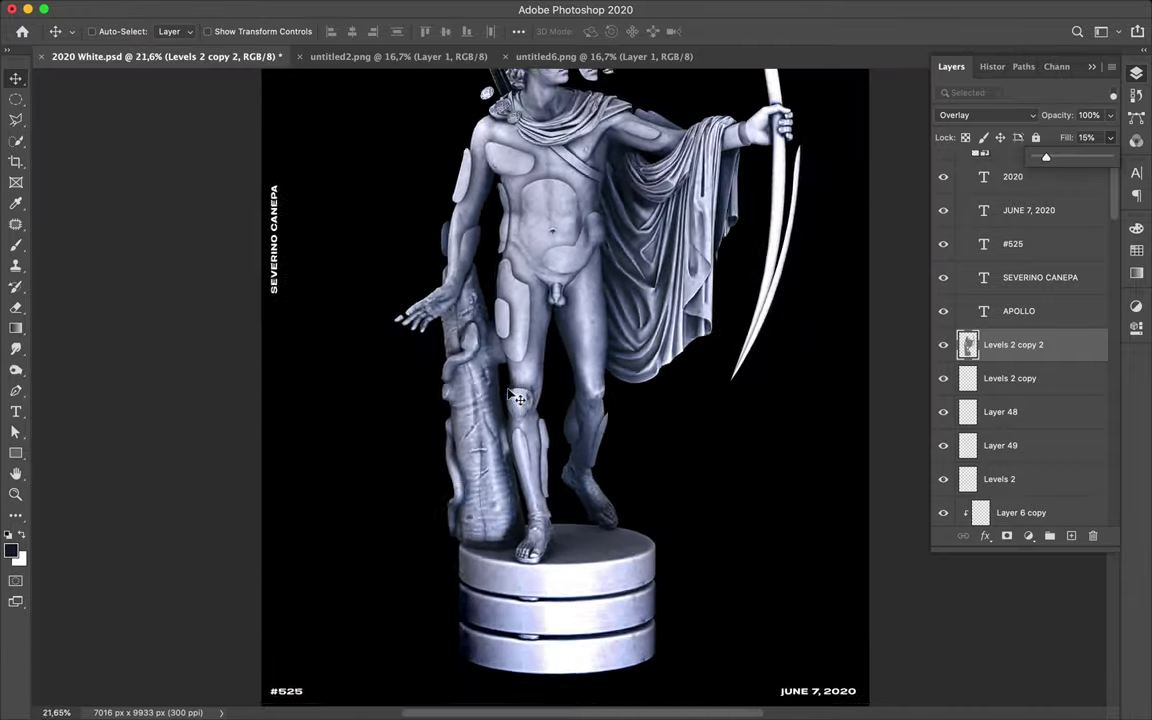
scroll(518, 398, down, 2)
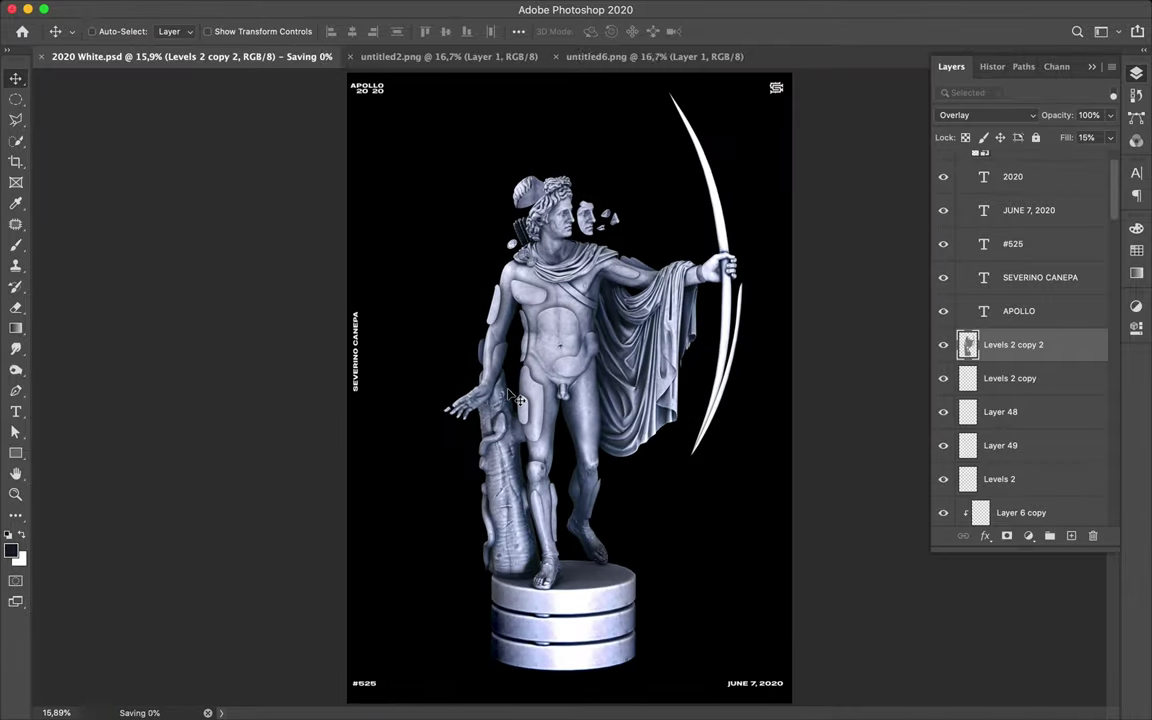
click(836, 10)
click(900, 21)
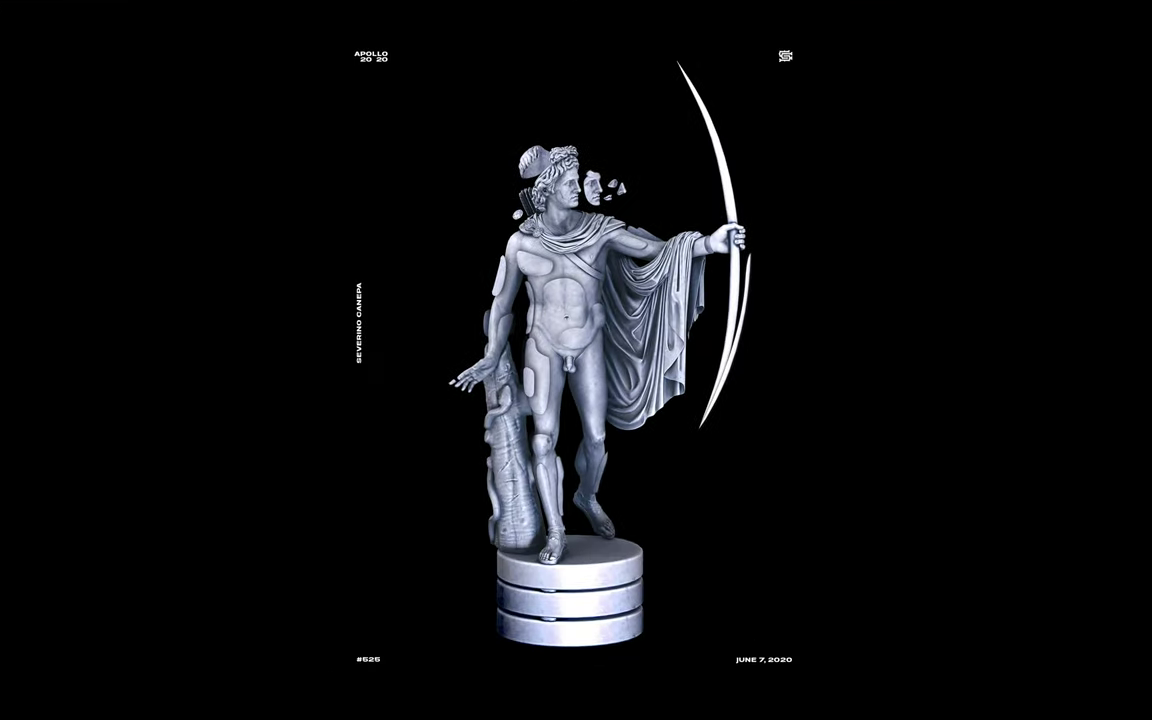